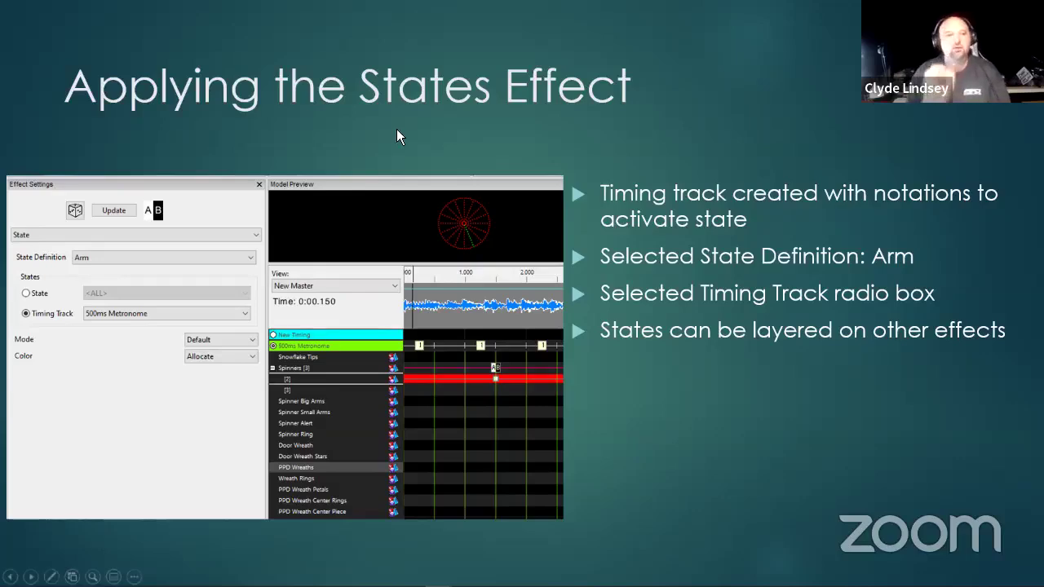
- Switch to xLights, open the sequencer, and play part of the song from about 6.2 seconds
{"action": "left_click", "coordinate": [641, 174]}
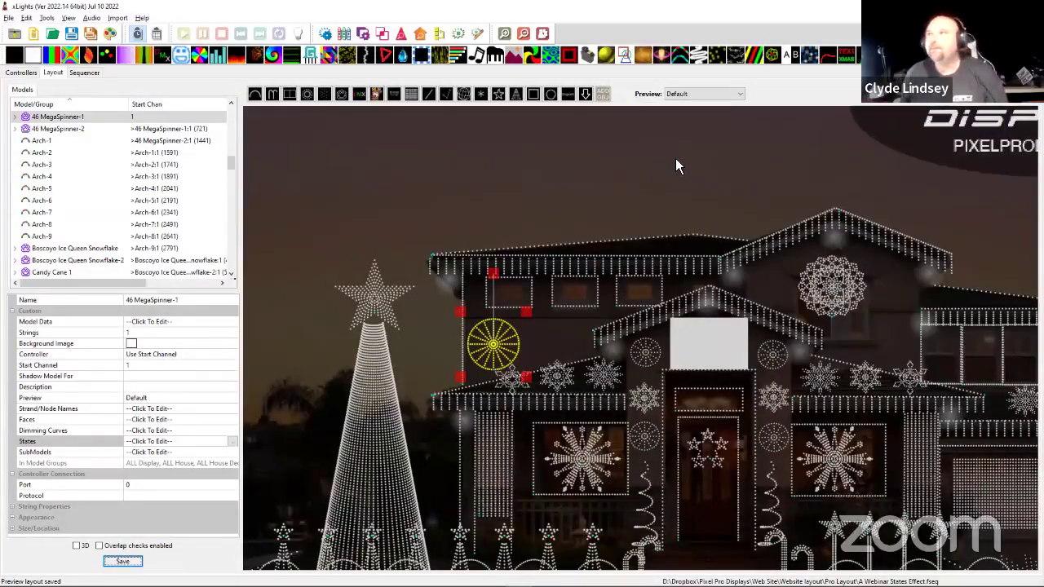
{"action": "left_click", "coordinate": [95, 74]}
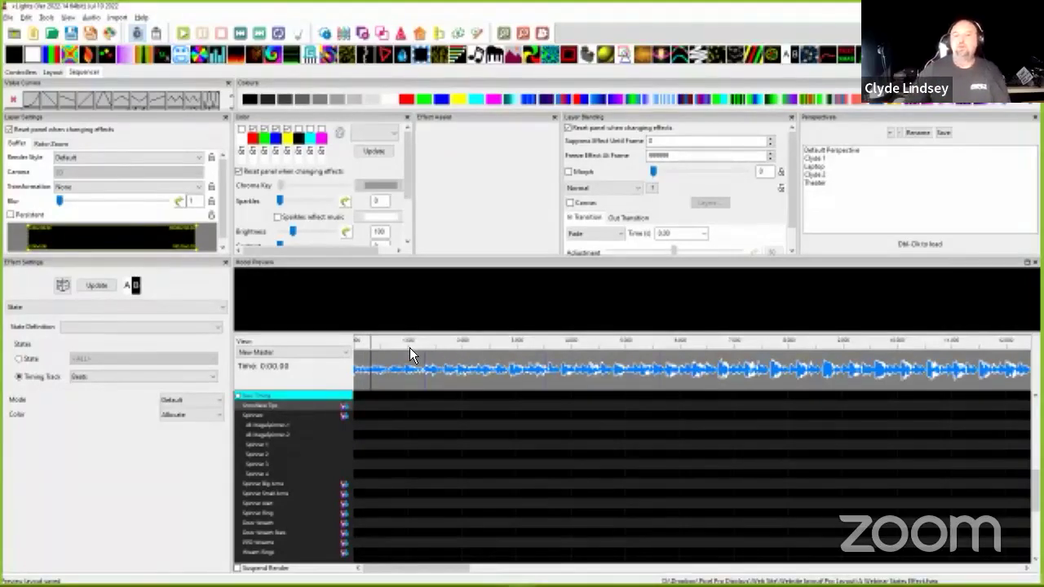
{"action": "left_click", "coordinate": [793, 375]}
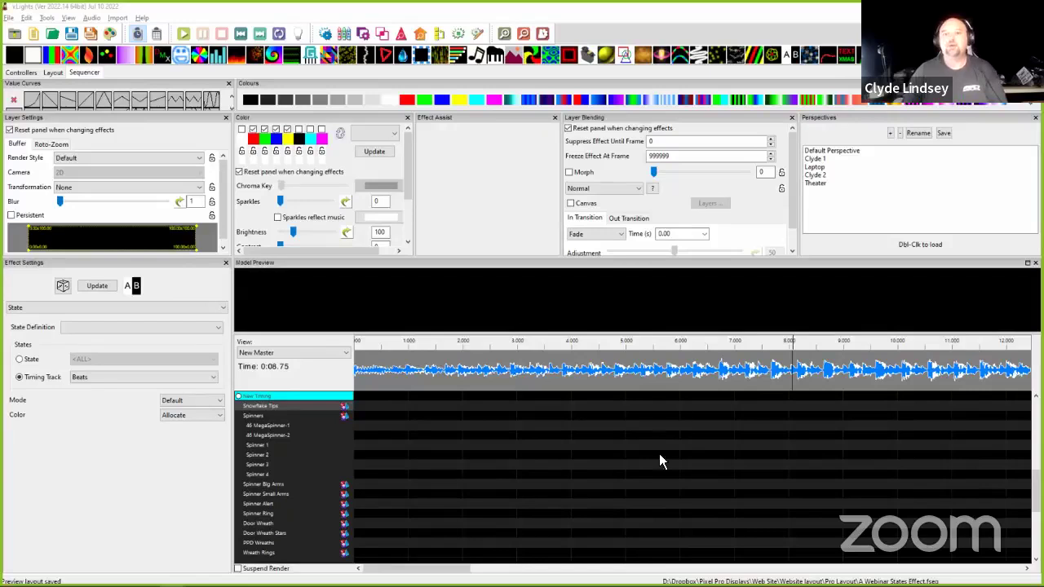
{"action": "left_click", "coordinate": [691, 388]}
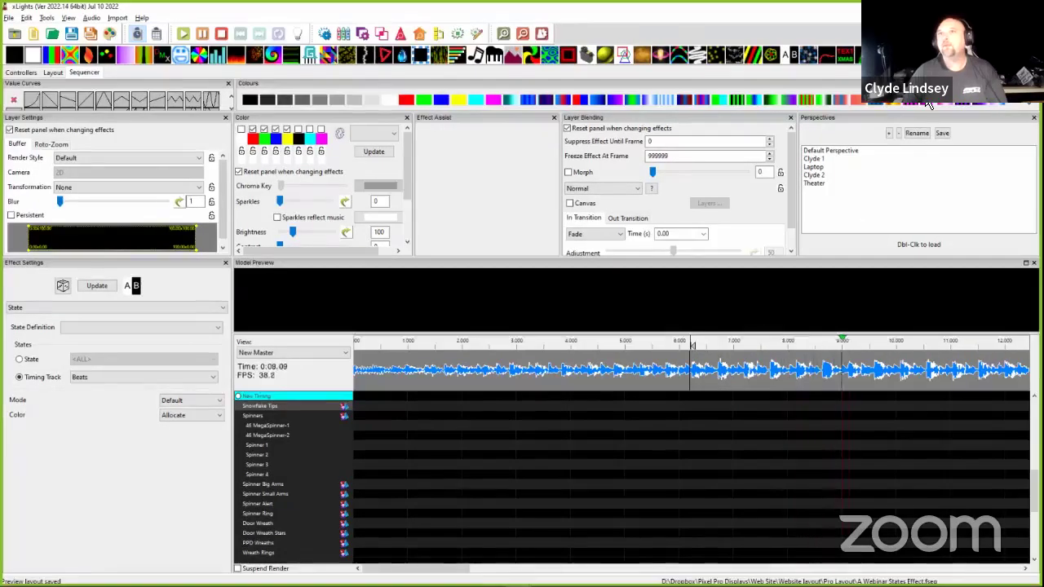
{"action": "key", "text": "space"}
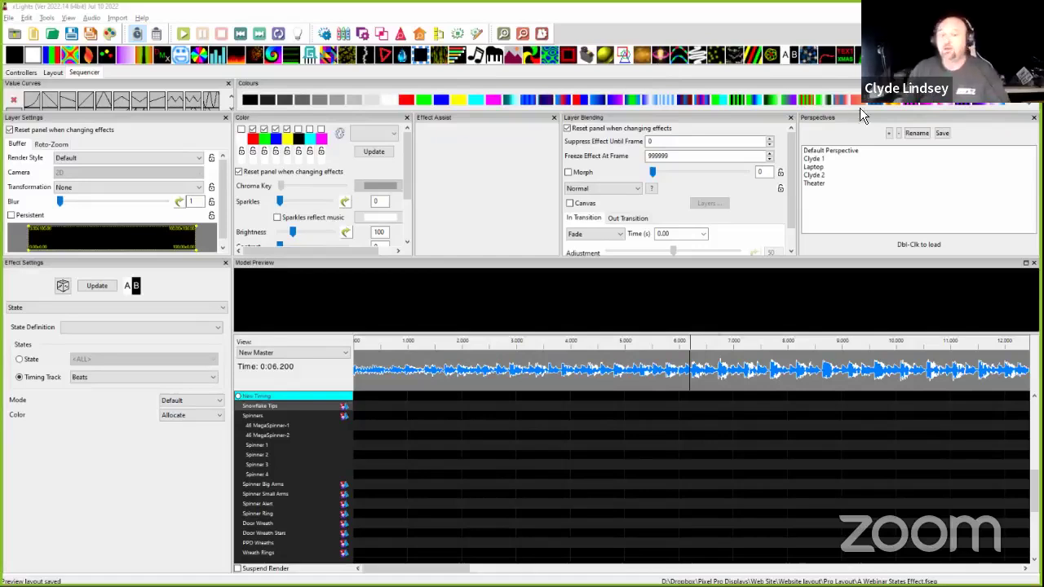
{"action": "left_click", "coordinate": [649, 376]}
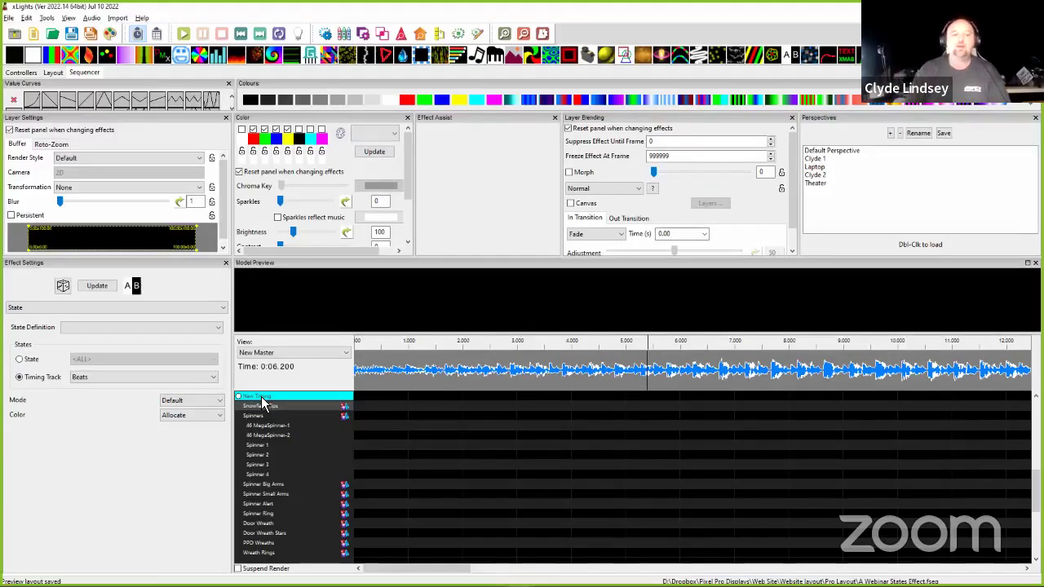
- Add a timing track based on Bar and Beat Tracker: Beats, keeping the default plugin settings
{"action": "right_click", "coordinate": [276, 396]}
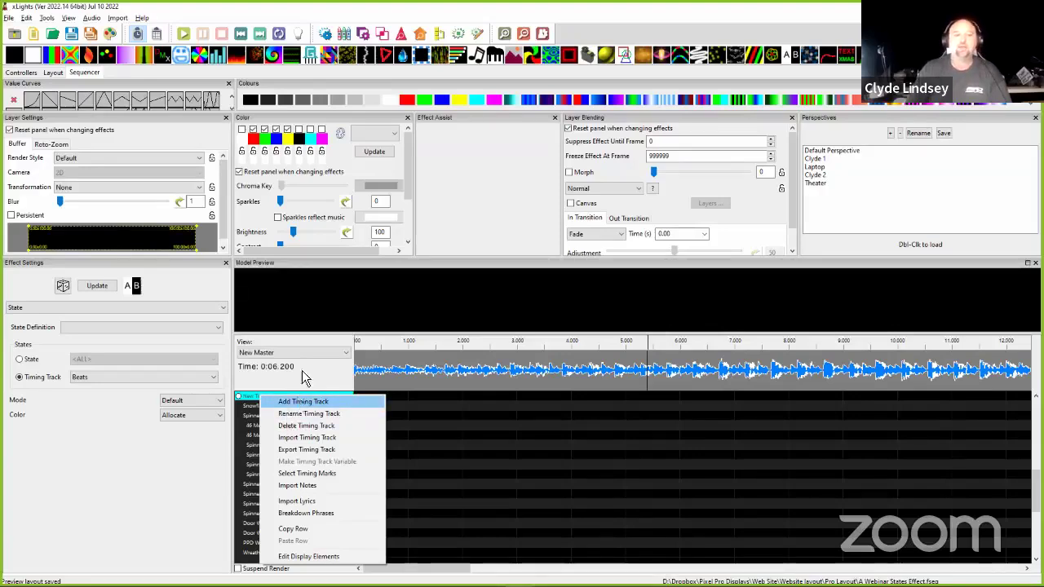
{"action": "left_click", "coordinate": [298, 402]}
{"action": "left_click", "coordinate": [268, 411]}
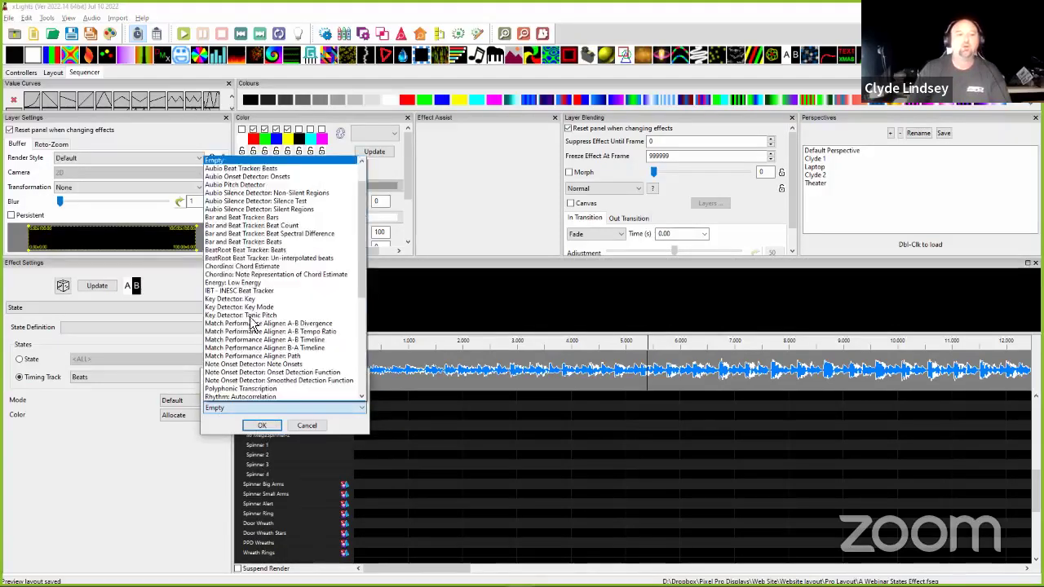
{"action": "left_click", "coordinate": [262, 243]}
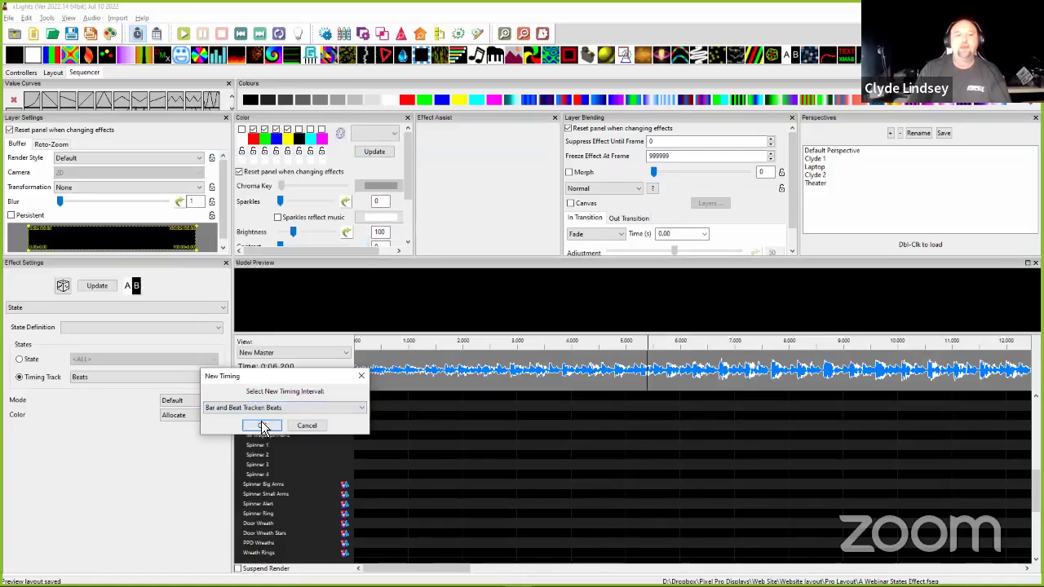
{"action": "left_click", "coordinate": [261, 425]}
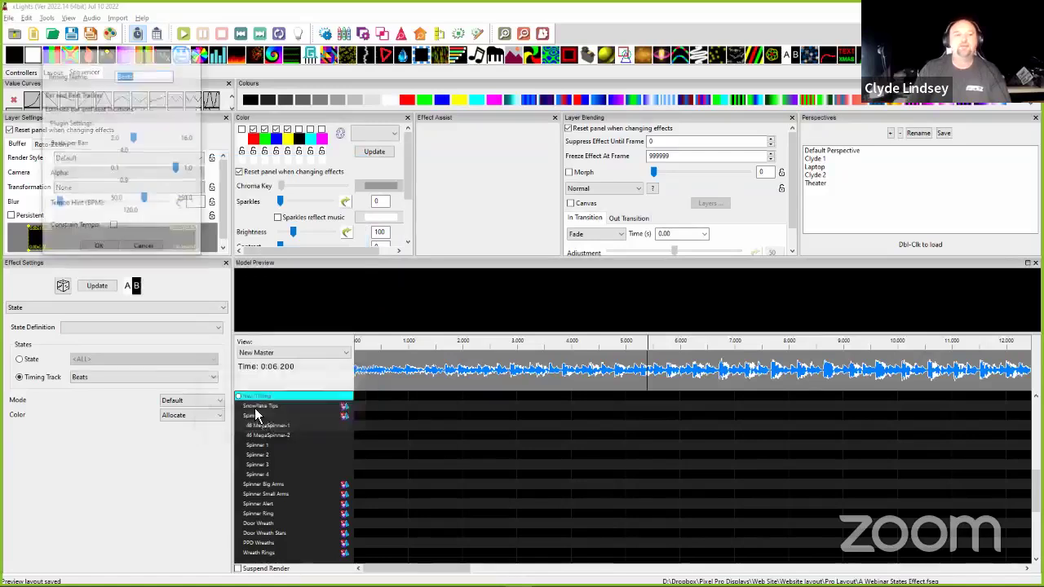
{"action": "left_click", "coordinate": [99, 245]}
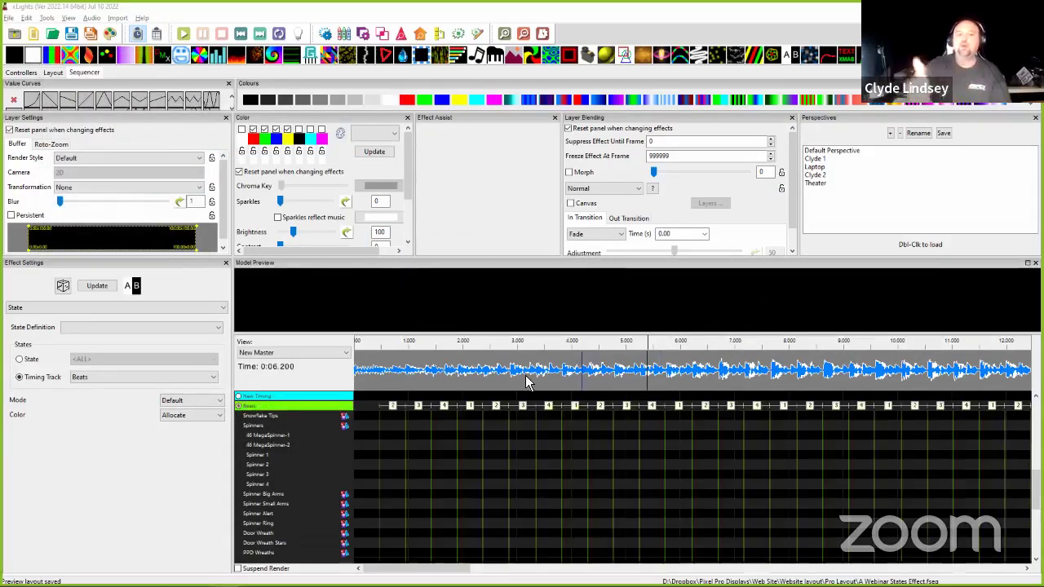
- Play the song from about 0.45 seconds to check the new beat marks against the audio
{"action": "left_click", "coordinate": [380, 370]}
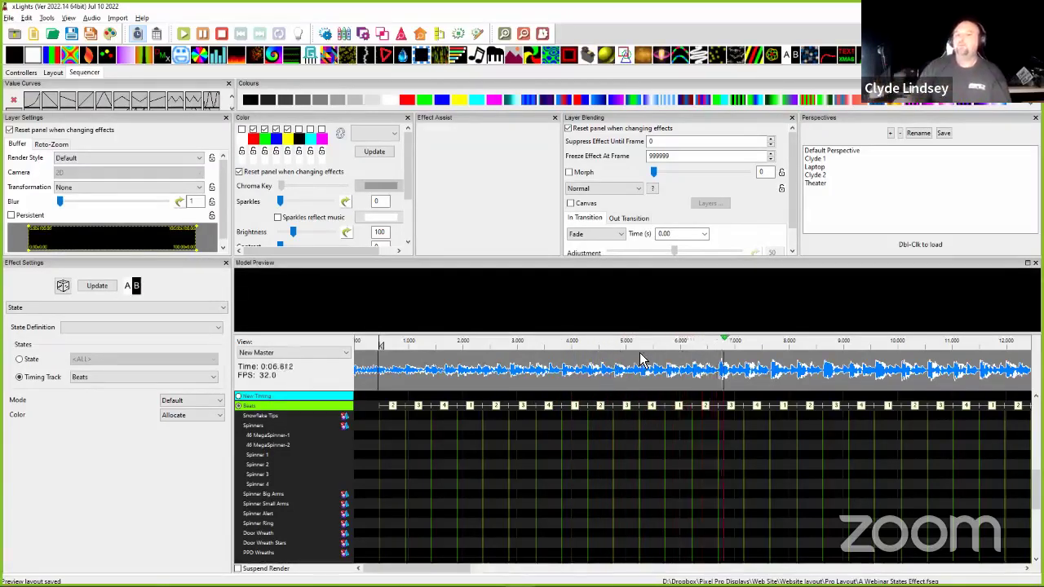
{"action": "key", "text": "space"}
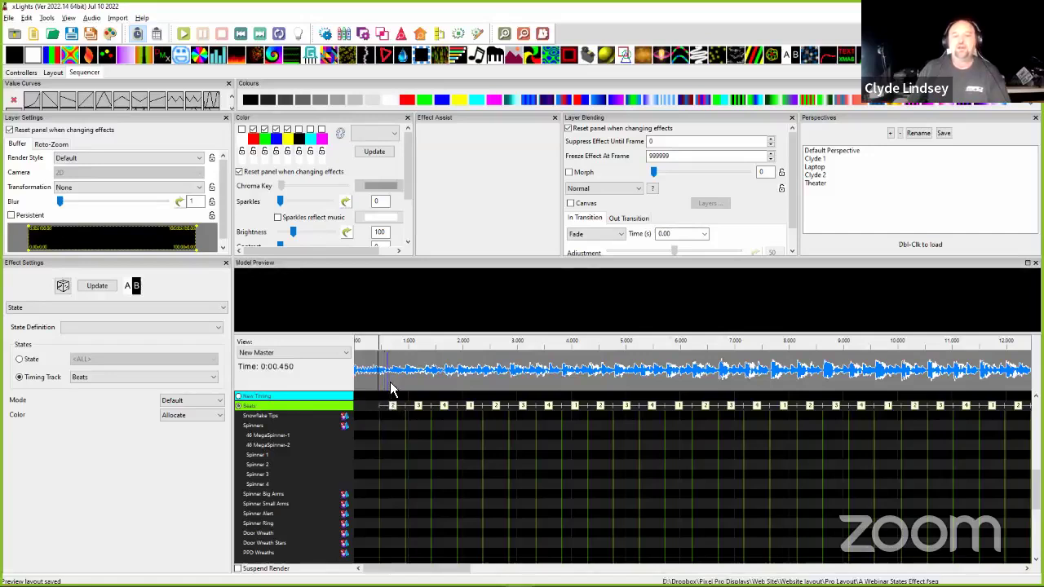
{"action": "scroll", "coordinate": [385, 389], "scroll_direction": "up", "scroll_amount": 1}
{"action": "scroll", "coordinate": [524, 384], "scroll_direction": "up", "scroll_amount": 1}
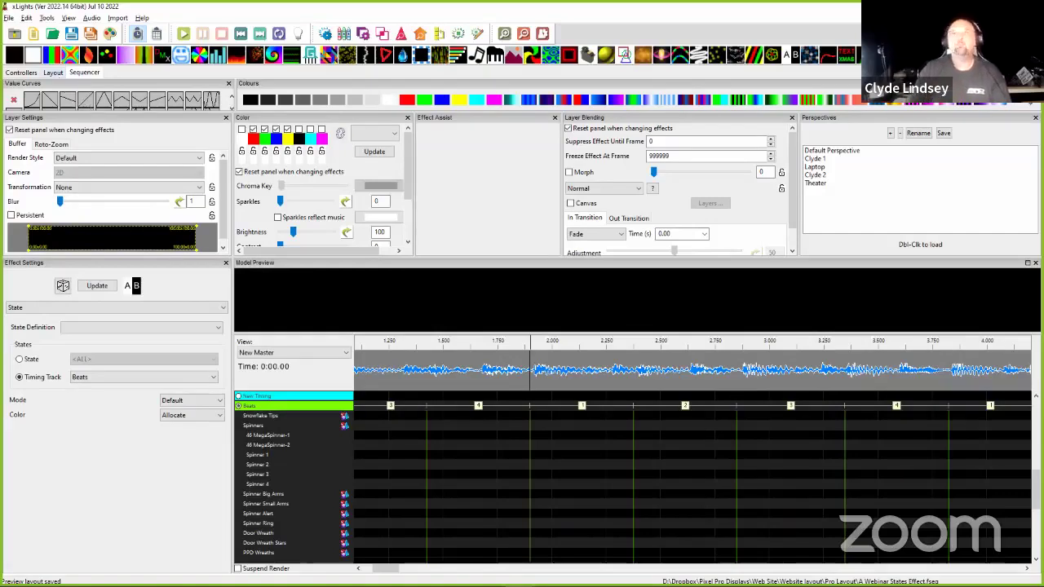
- Set the audio volume to Medium and play the song twice from about 2 seconds to check the beats
{"action": "left_click", "coordinate": [91, 18]}
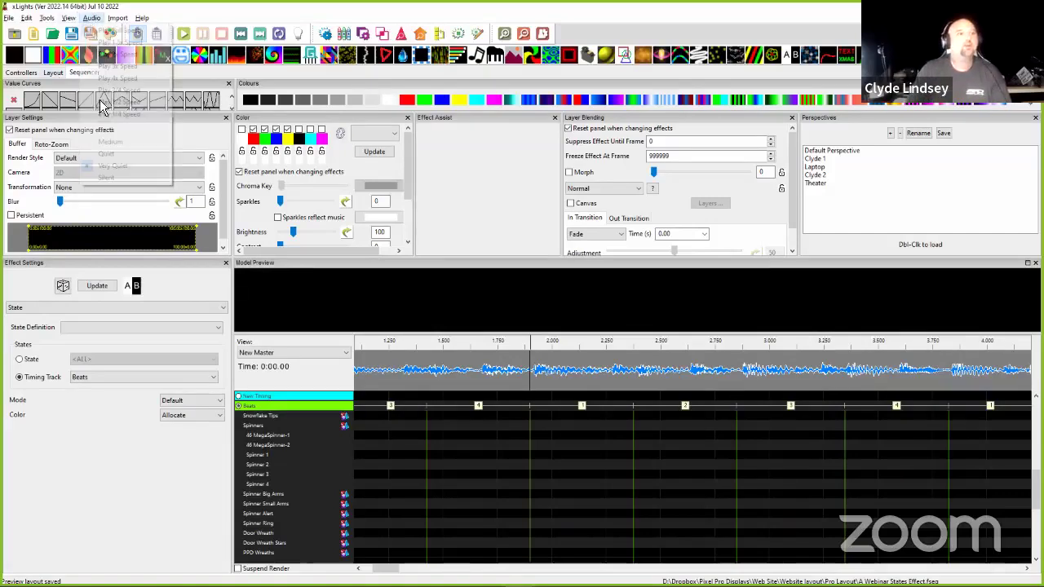
{"action": "left_click", "coordinate": [104, 145]}
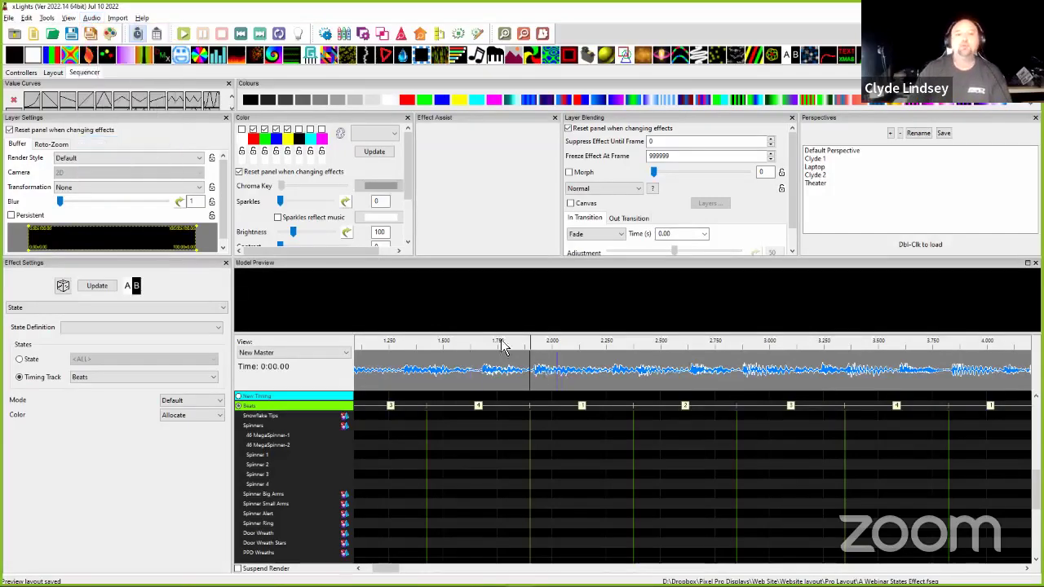
{"action": "left_click", "coordinate": [567, 380]}
{"action": "key", "text": "space"}
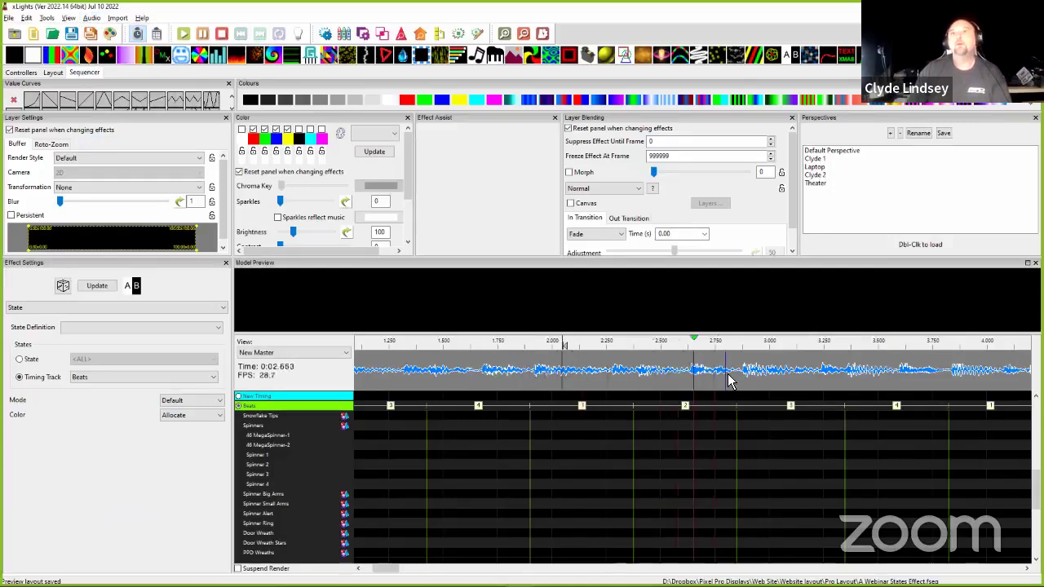
{"action": "key", "text": "space"}
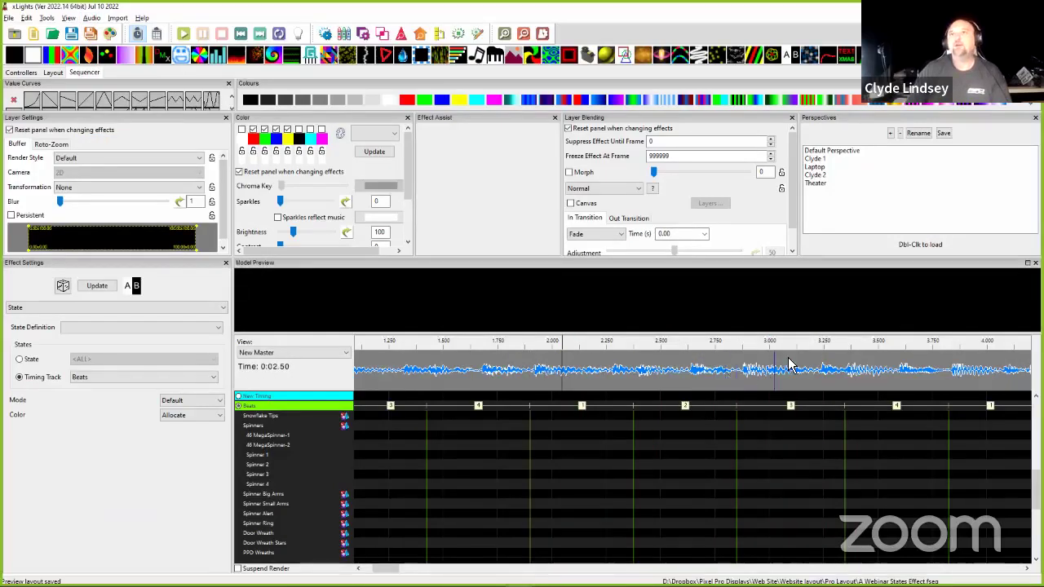
{"action": "key", "text": "space"}
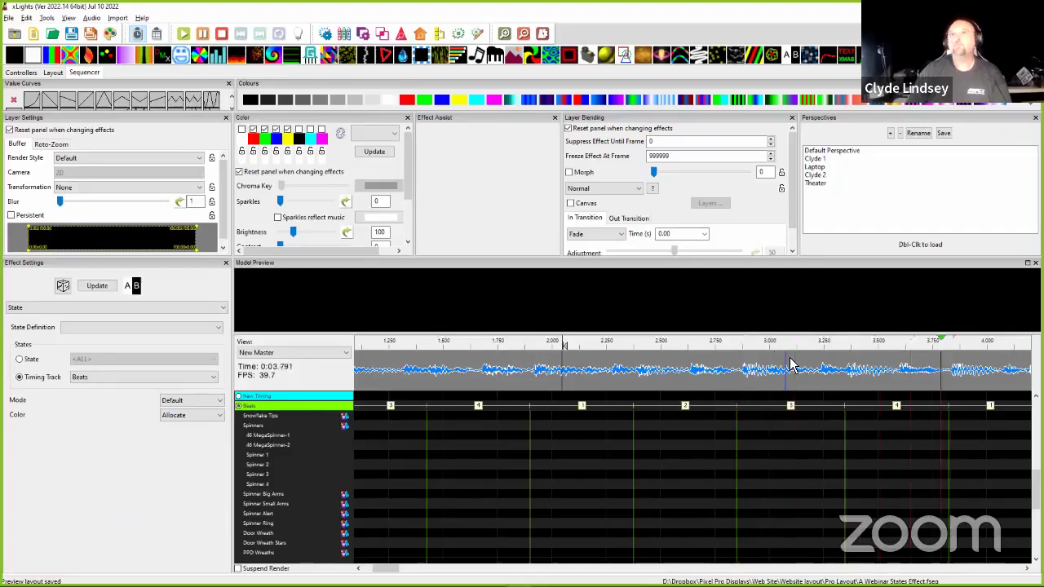
{"action": "key", "text": "space"}
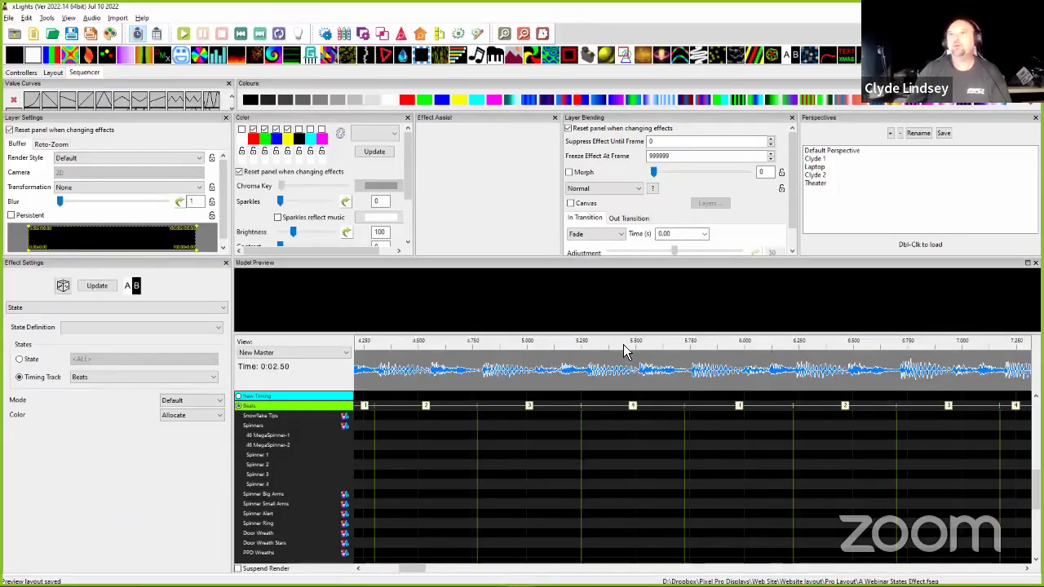
- Place a State effect on the Spinners group and stretch it from about 1.9 to 13 seconds along the beat marks
{"action": "scroll", "coordinate": [531, 366], "scroll_direction": "left", "scroll_amount": 3}
{"action": "scroll", "coordinate": [539, 412], "scroll_direction": "left", "scroll_amount": 6}
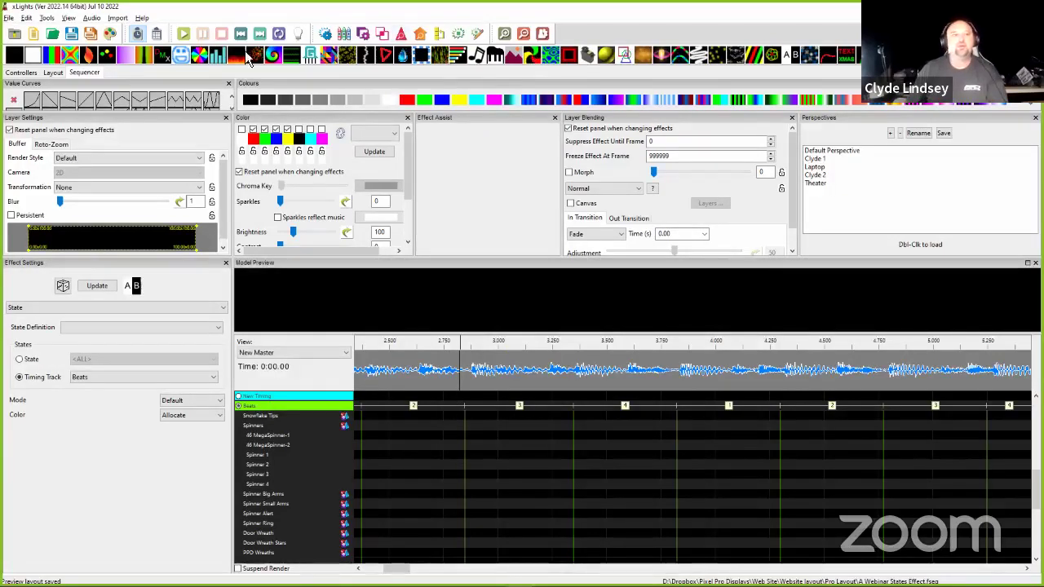
{"action": "left_click_drag", "start_coordinate": [249, 61], "coordinate": [390, 428]}
{"action": "scroll", "coordinate": [390, 428], "scroll_direction": "down", "scroll_amount": 2}
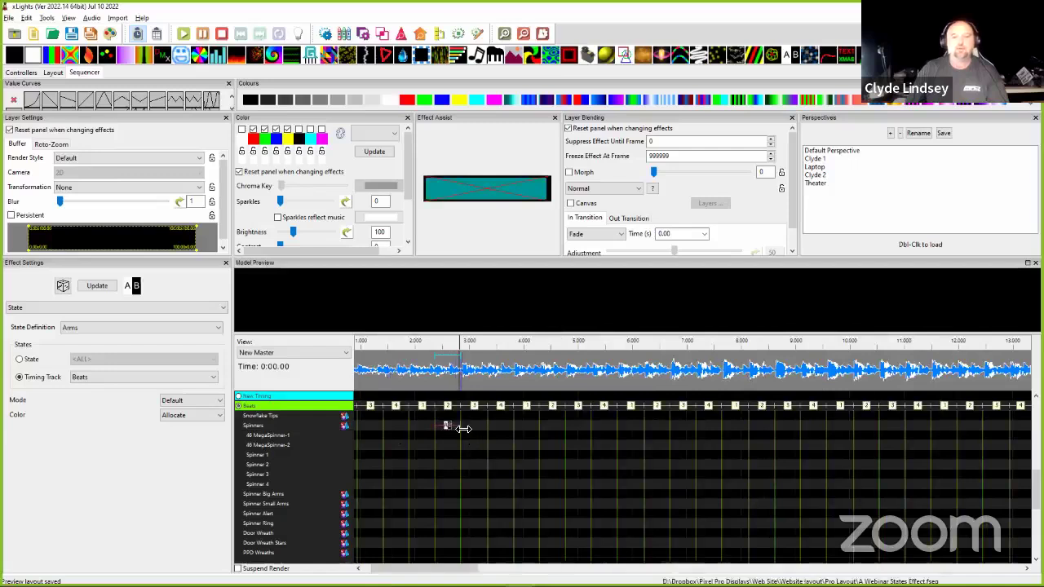
{"action": "left_click_drag", "start_coordinate": [807, 414], "coordinate": [1014, 440]}
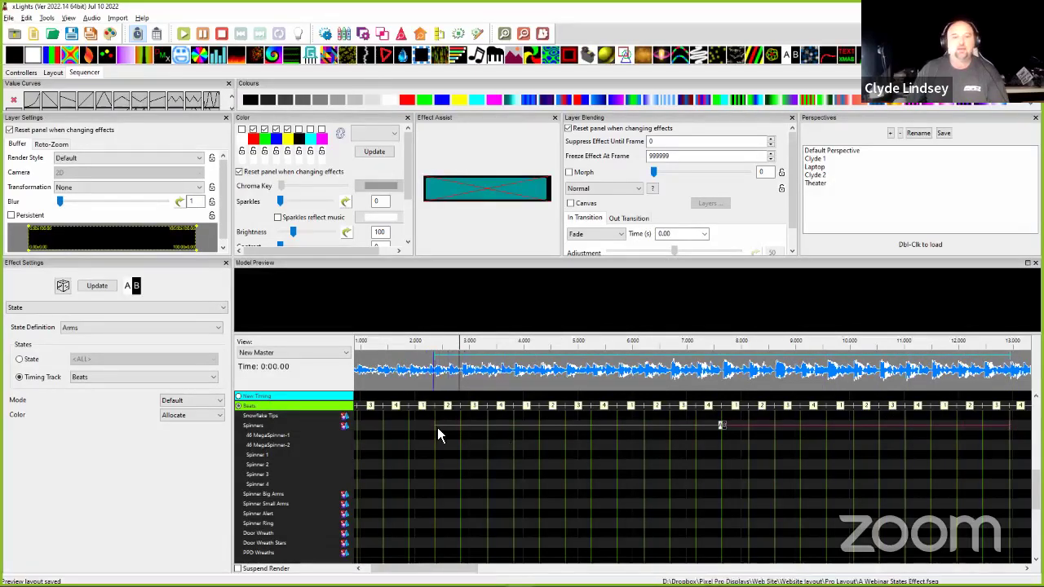
{"action": "left_click_drag", "start_coordinate": [436, 427], "coordinate": [413, 428]}
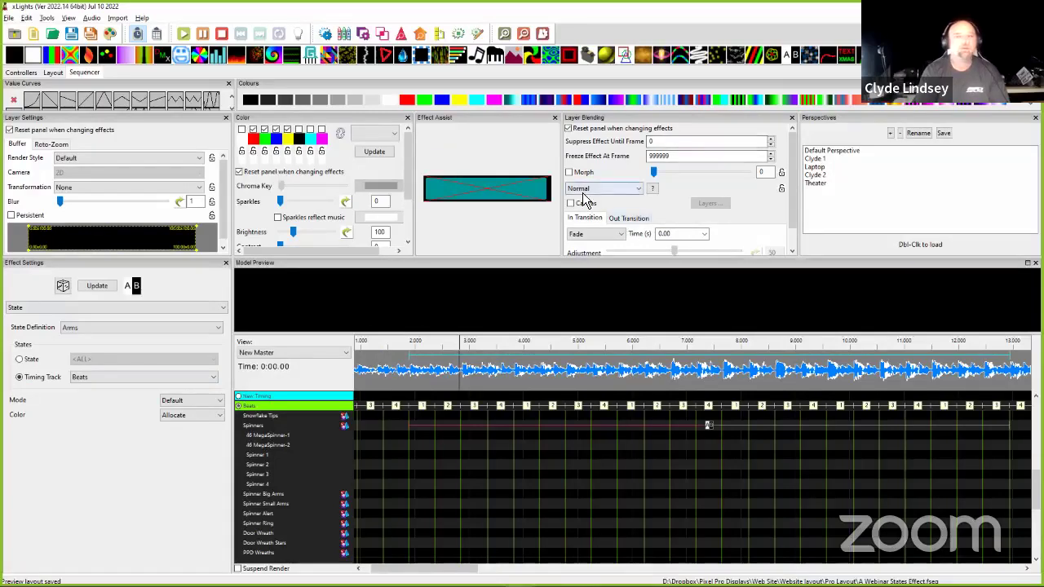
- Set the Spinners State effect's render style to Per Model Default and check it against the beat marks
{"action": "left_click", "coordinate": [84, 159]}
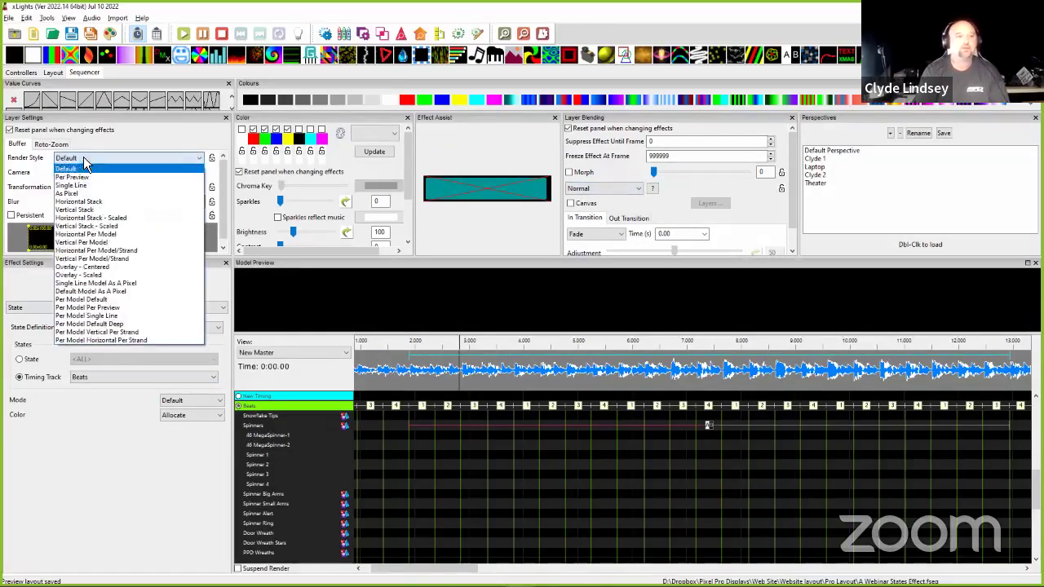
{"action": "left_click", "coordinate": [86, 300]}
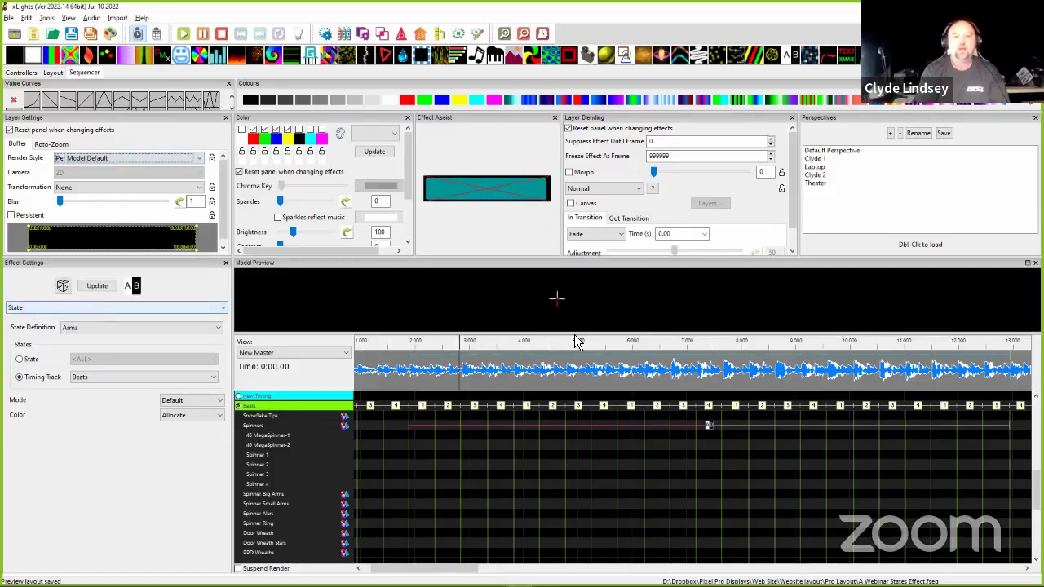
{"action": "mouse_move", "coordinate": [559, 303]}
{"action": "left_mouse_down"}
{"action": "mouse_move", "coordinate": [508, 308]}
{"action": "mouse_move", "coordinate": [571, 310]}
{"action": "mouse_move", "coordinate": [586, 329]}
{"action": "mouse_move", "coordinate": [574, 310]}
{"action": "mouse_move", "coordinate": [597, 318]}
{"action": "left_mouse_up"}
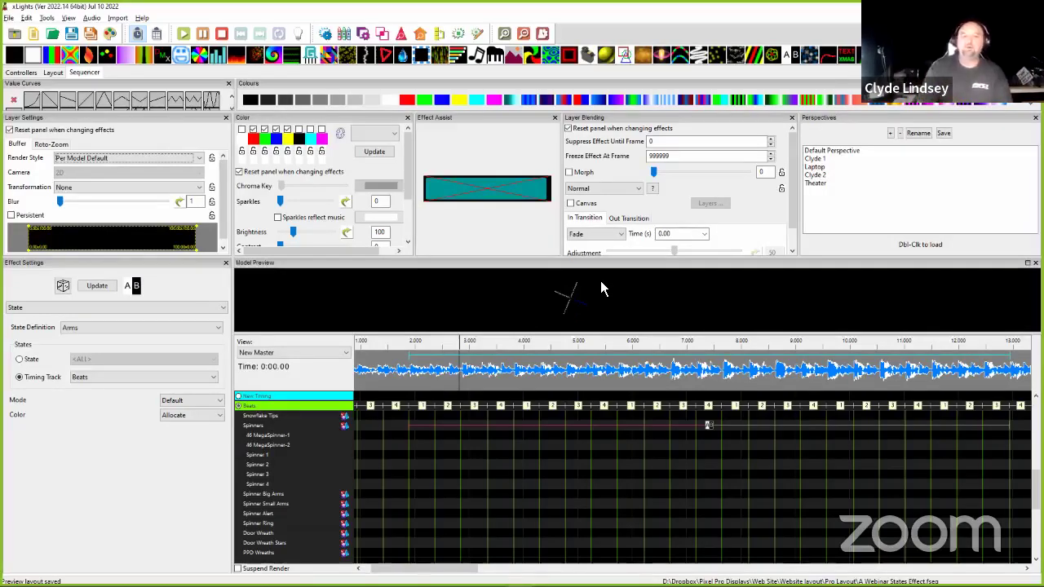
{"action": "left_click", "coordinate": [429, 419]}
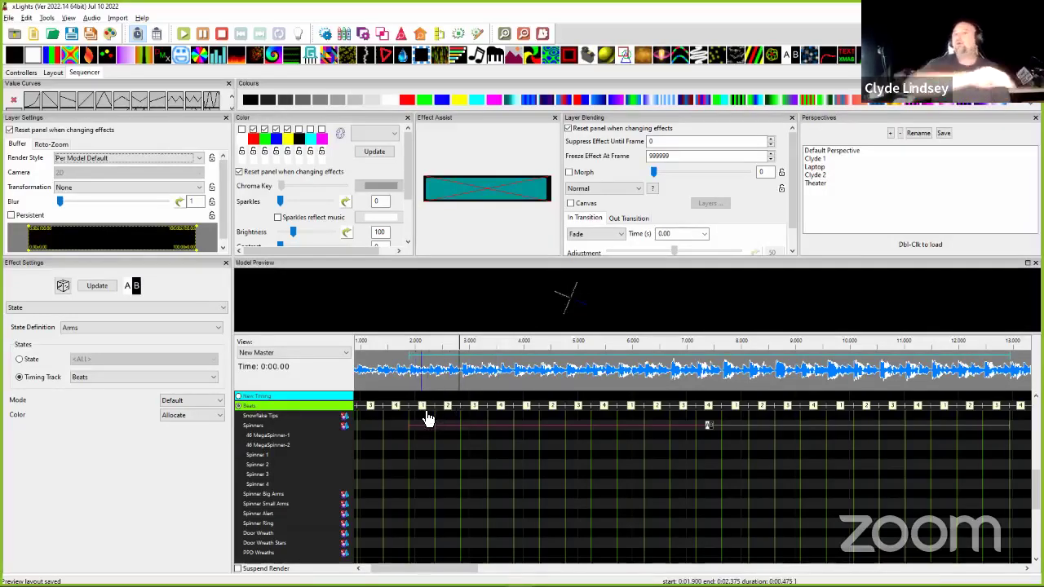
{"action": "left_click", "coordinate": [371, 420]}
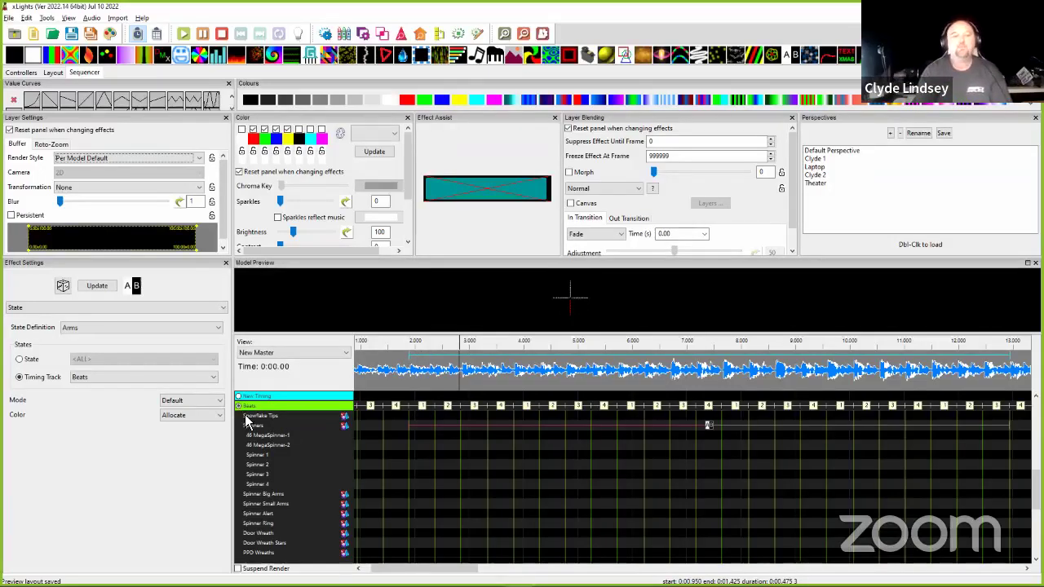
- Add an empty timing track named Static
{"action": "right_click", "coordinate": [278, 408]}
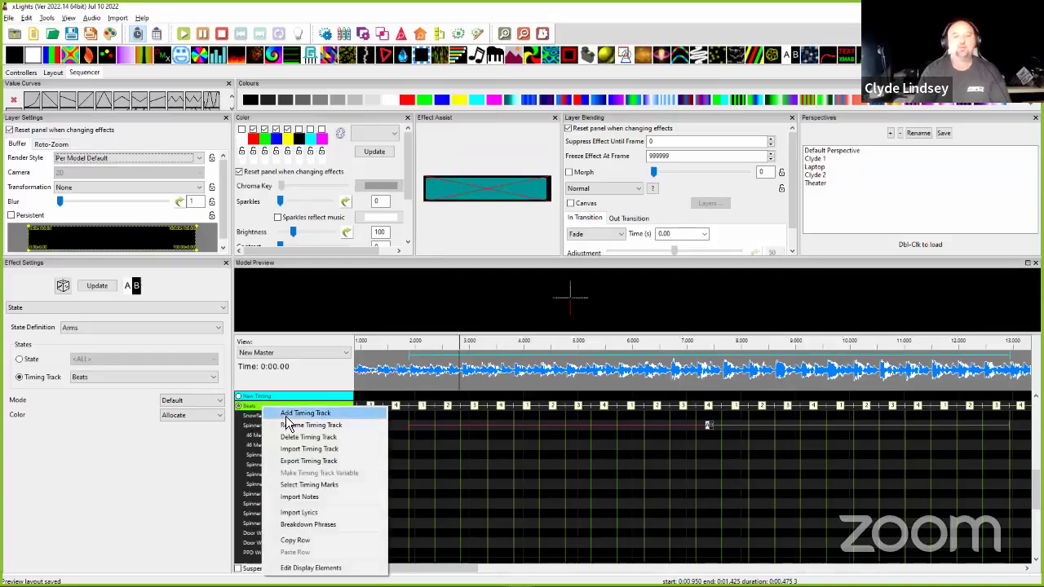
{"action": "left_click", "coordinate": [287, 413]}
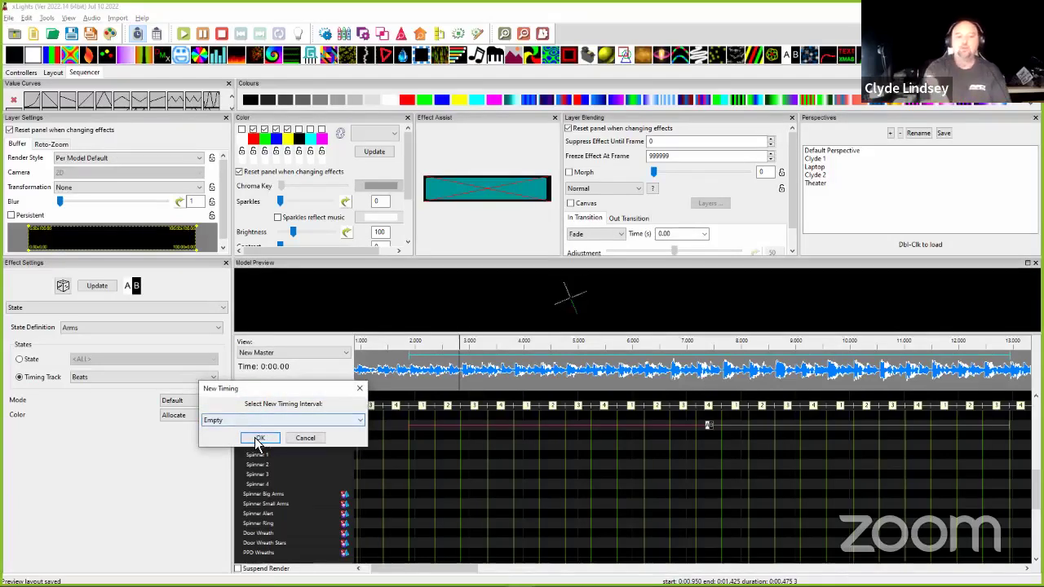
{"action": "left_click", "coordinate": [254, 438]}
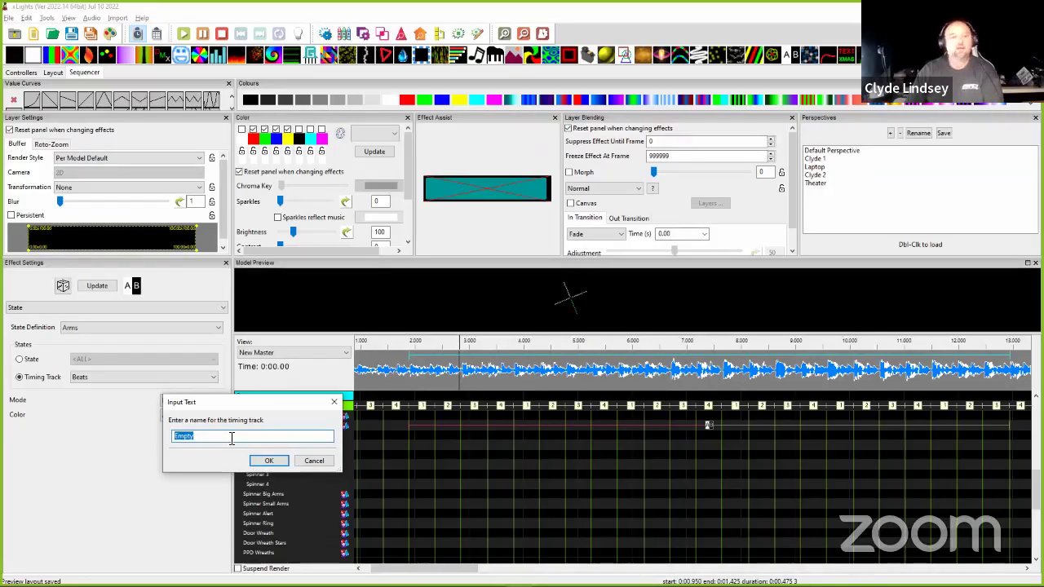
{"action": "type", "text": "Static"}
{"action": "key", "text": "Return"}
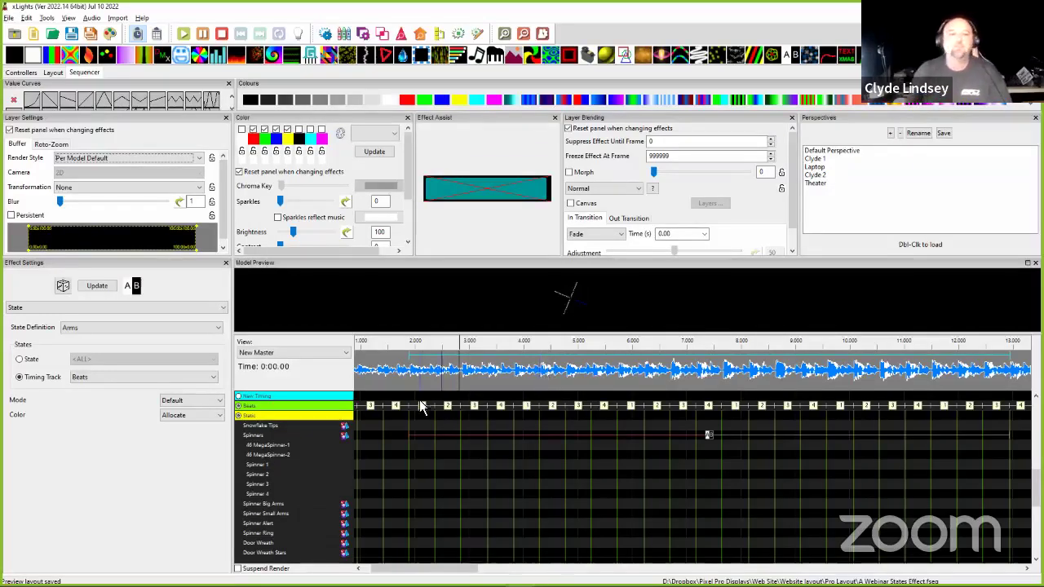
- Make only the Static timing track active and add a single mark to it spanning the whole song from 0 seconds
{"action": "left_click", "coordinate": [442, 437]}
{"action": "key", "text": "Home"}
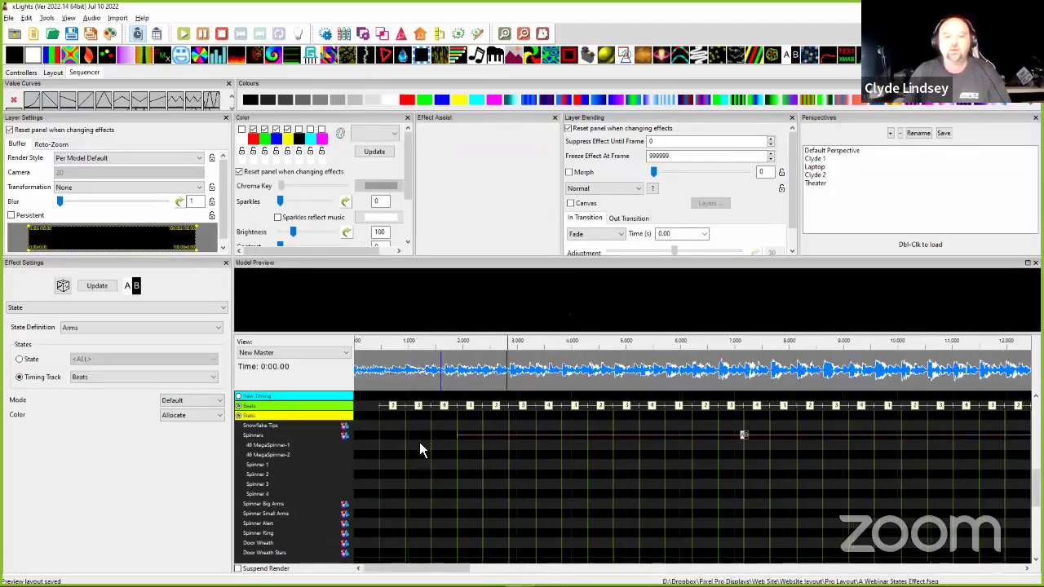
{"action": "left_click", "coordinate": [360, 371]}
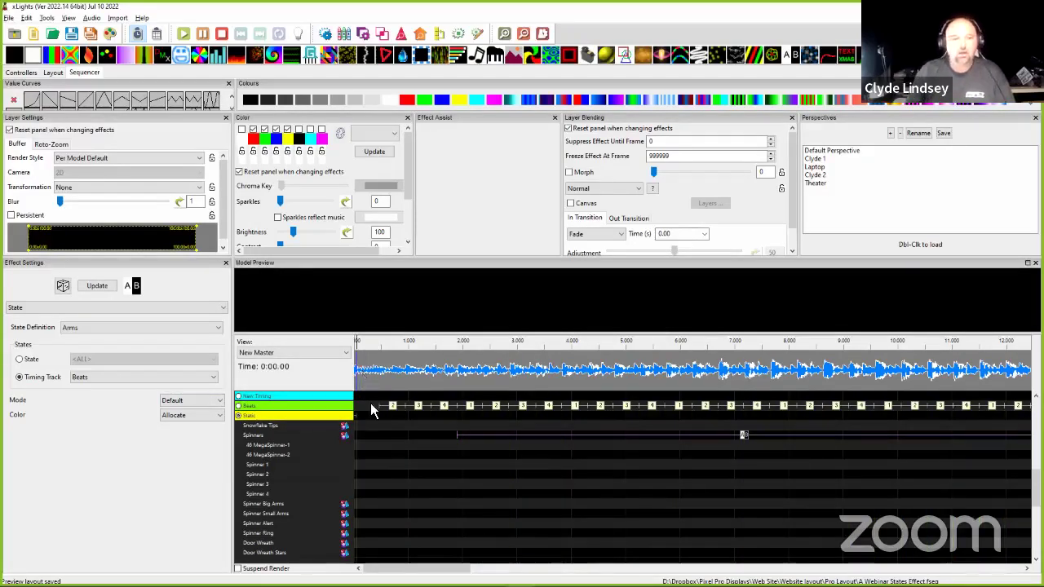
{"action": "left_click_drag", "start_coordinate": [356, 416], "coordinate": [393, 415]}
{"action": "left_click", "coordinate": [392, 416]}
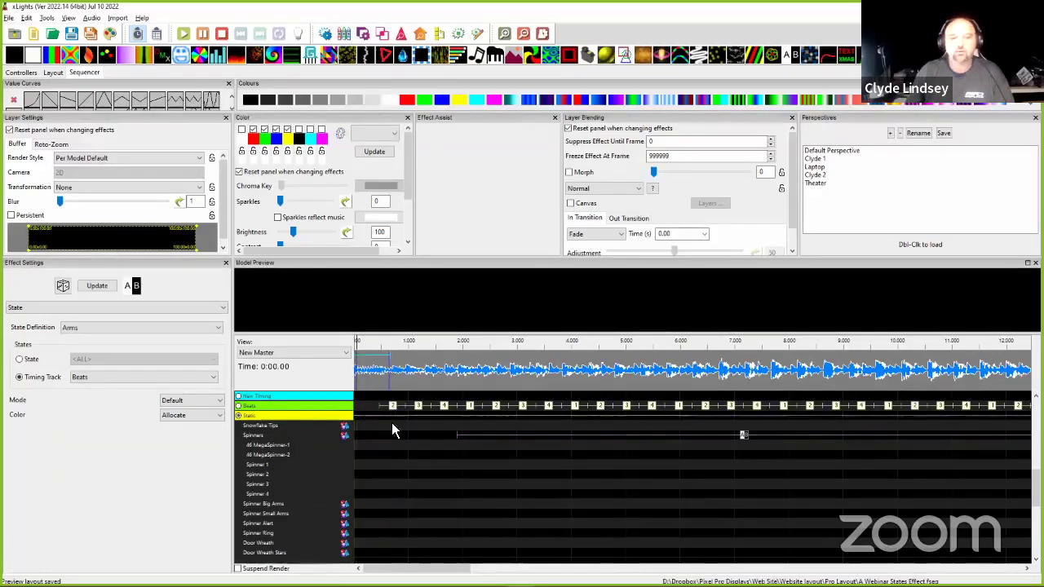
- Label the full-length mark on the Static timing track 1
{"action": "scroll", "coordinate": [383, 418], "scroll_direction": "down", "scroll_amount": 5}
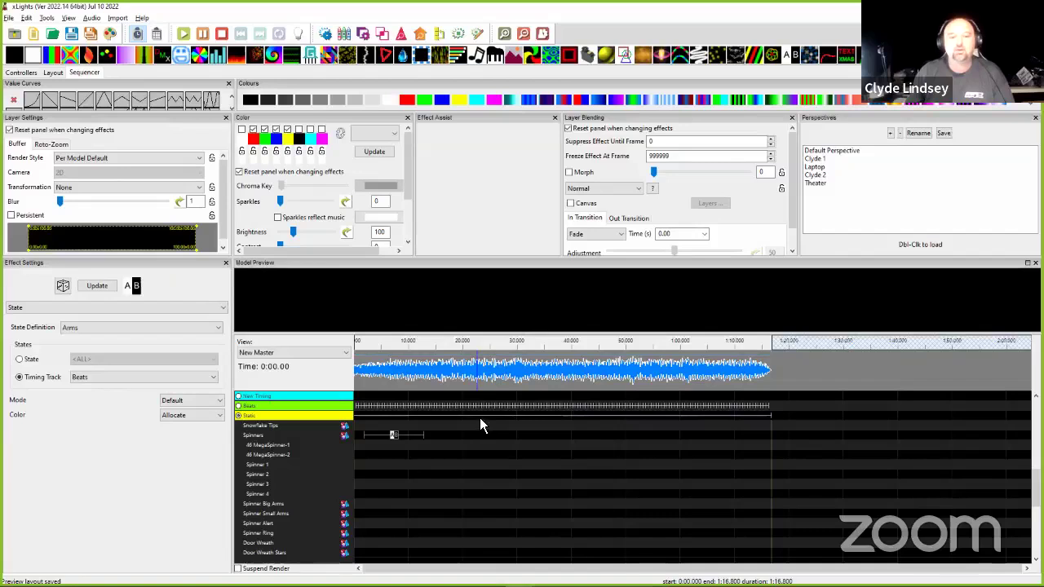
{"action": "double_click", "coordinate": [478, 416]}
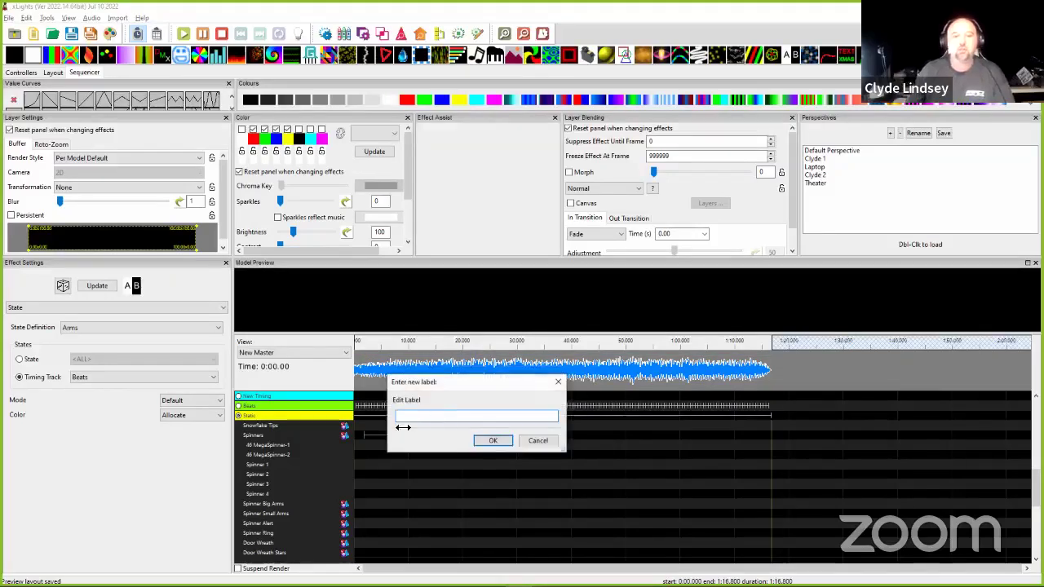
{"action": "type", "text": "1"}
{"action": "left_click", "coordinate": [488, 445]}
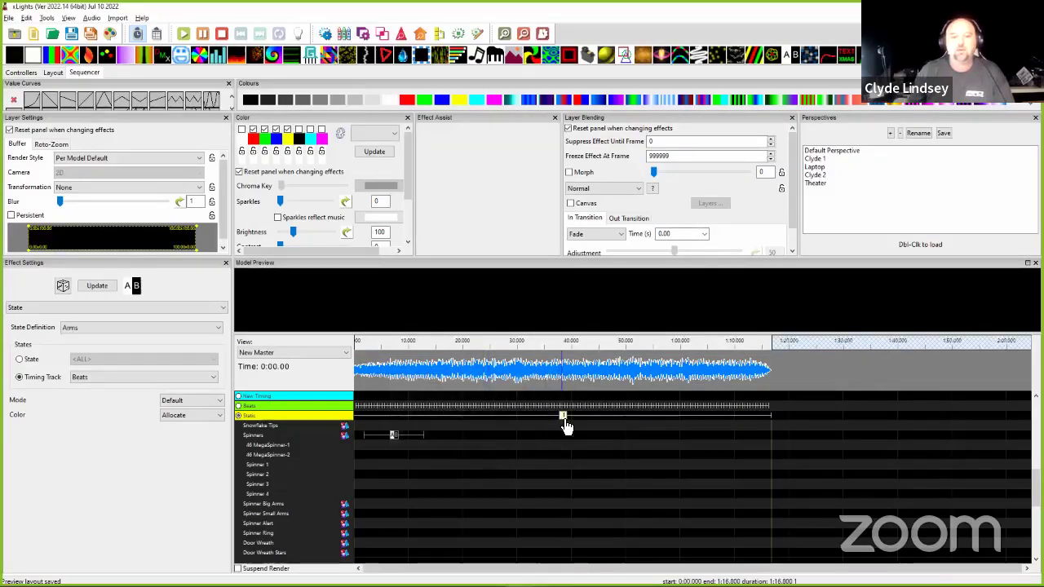
- Set the Spinners State effect's timing track to Static
{"action": "left_click", "coordinate": [389, 435]}
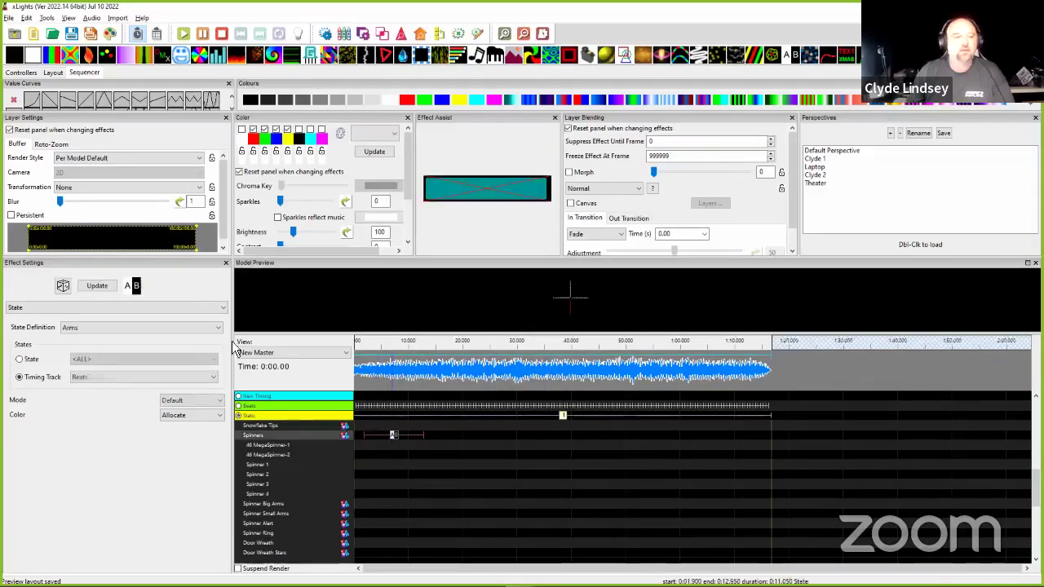
{"action": "left_click", "coordinate": [103, 376]}
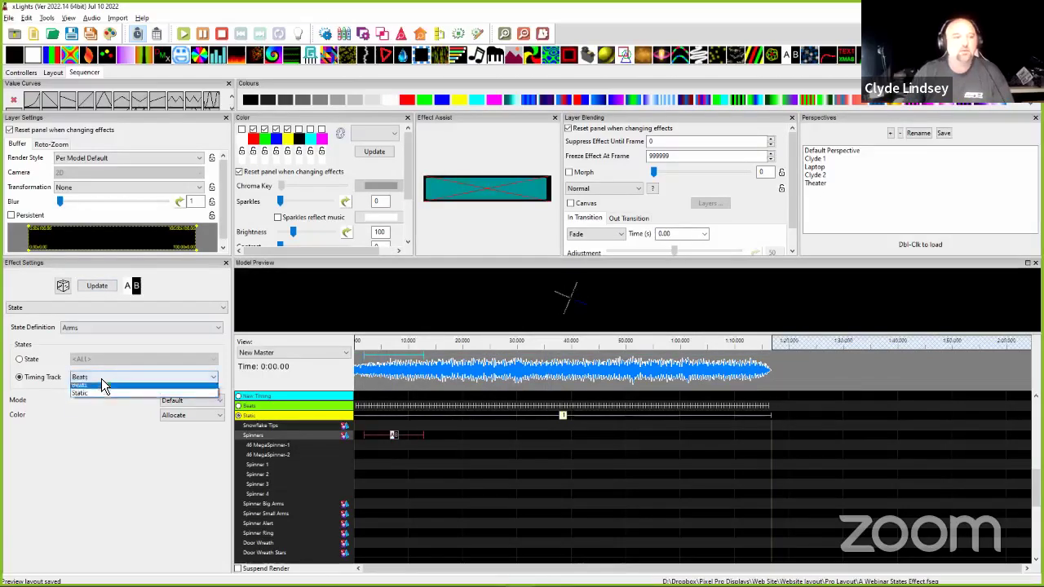
{"action": "left_click", "coordinate": [95, 405]}
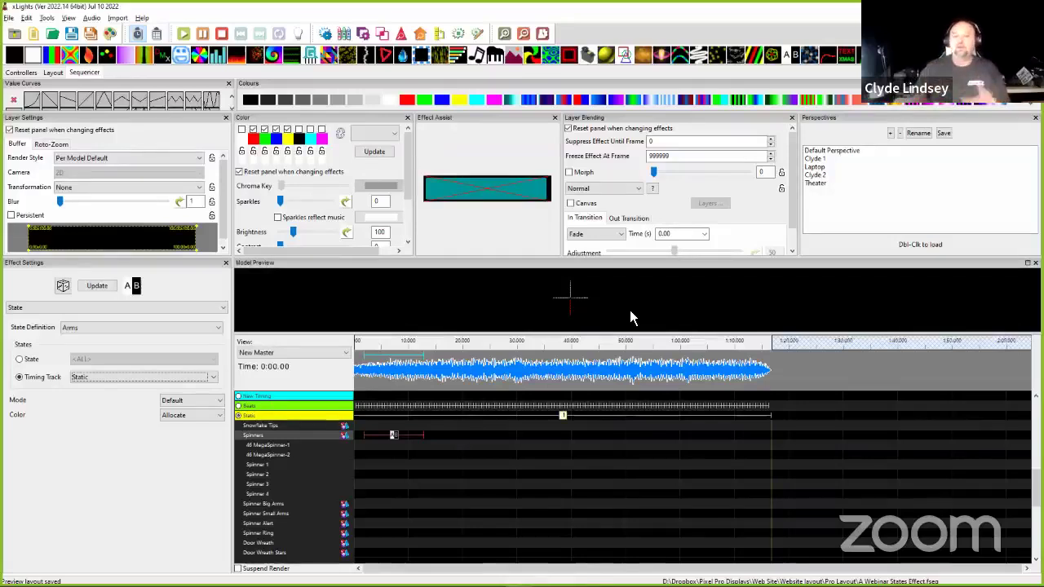
{"action": "left_click", "coordinate": [391, 435]}
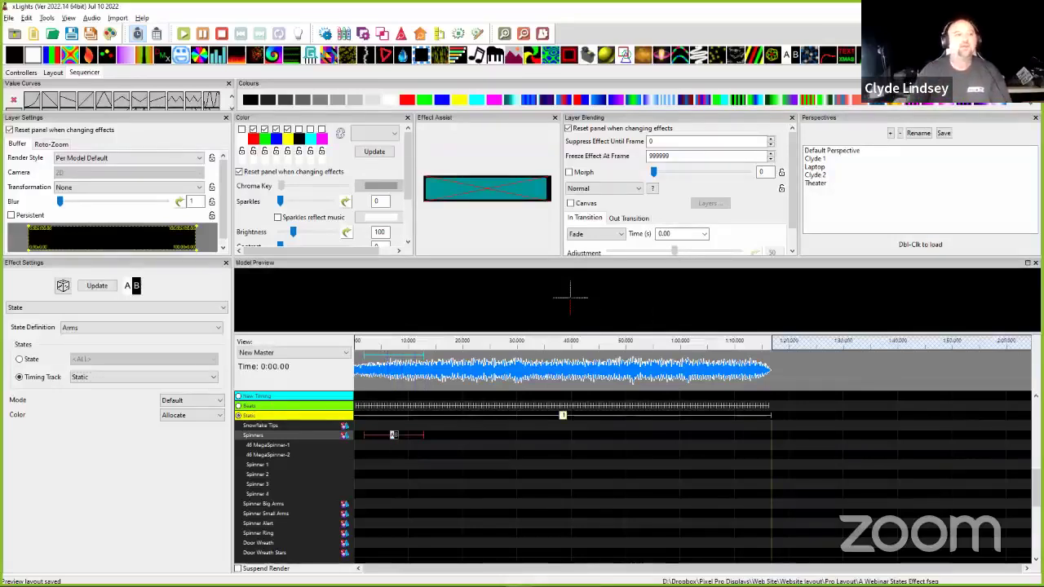
- Open the Arms state definition of the 46 MegaSpinner-1 model in the layout and examine its node ranges
{"action": "left_click", "coordinate": [52, 73]}
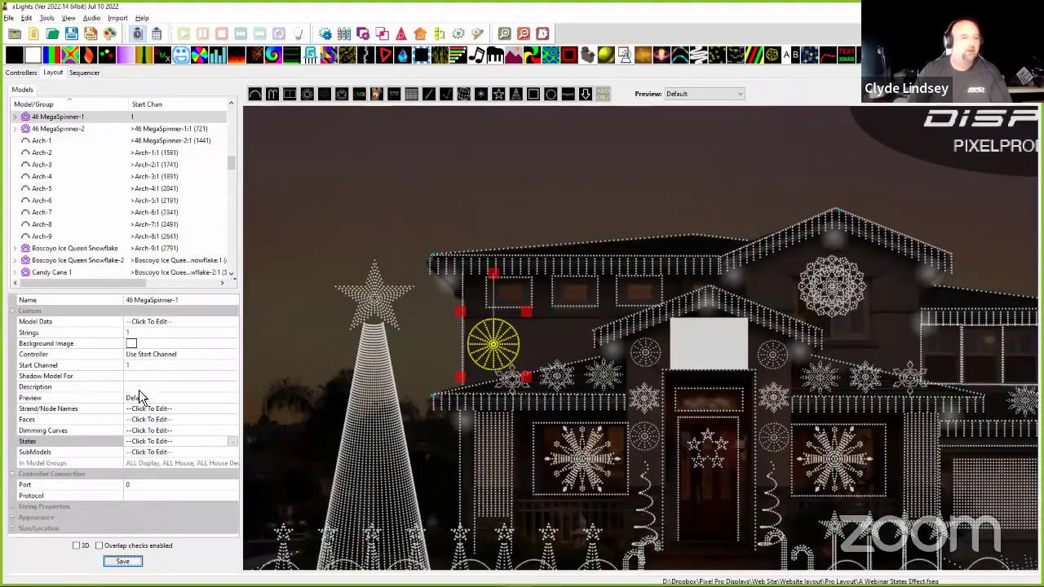
{"action": "left_click", "coordinate": [235, 441]}
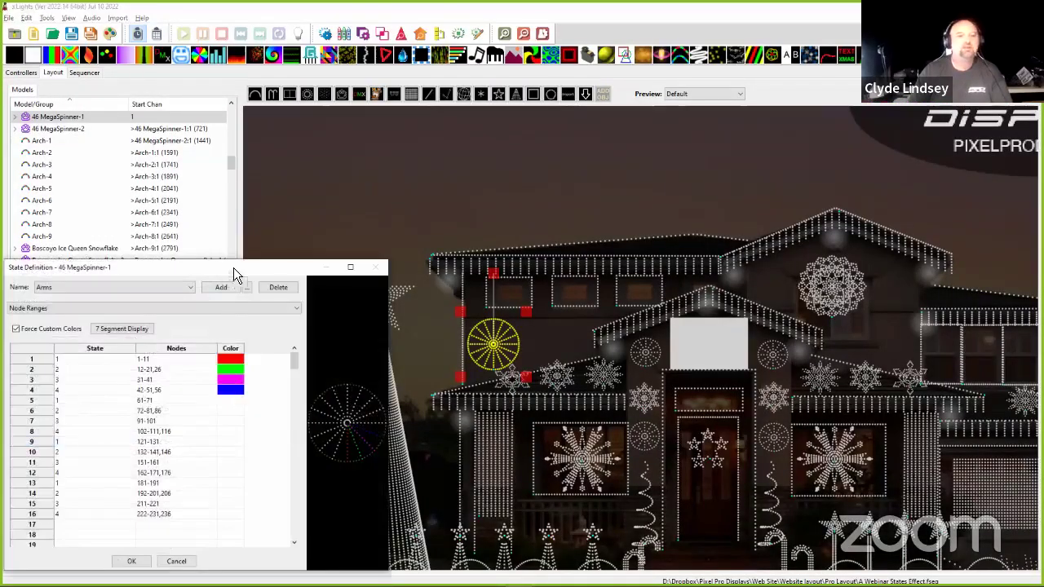
{"action": "left_click_drag", "start_coordinate": [233, 268], "coordinate": [570, 167]}
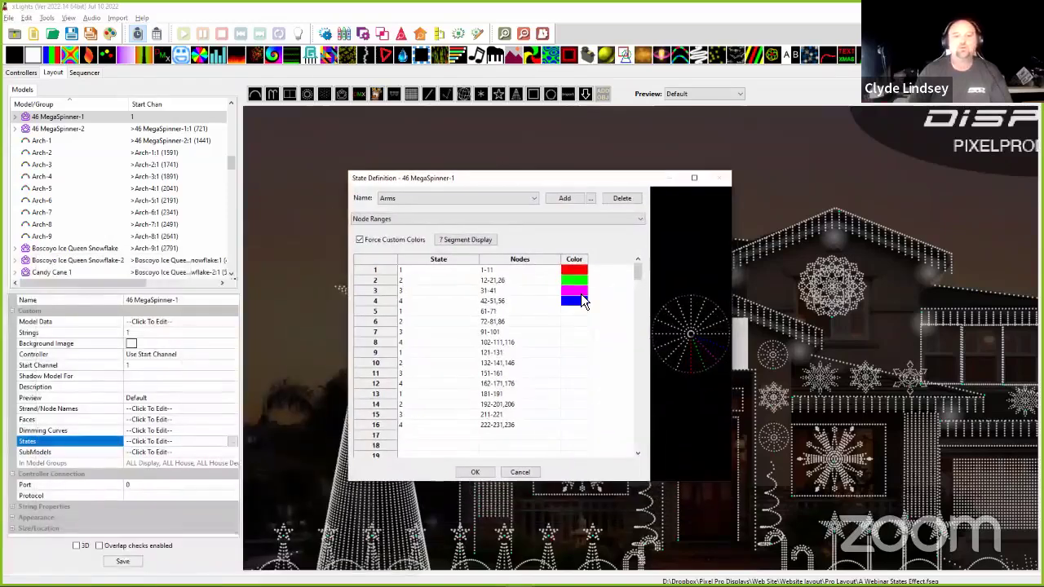
{"action": "left_click", "coordinate": [520, 315]}
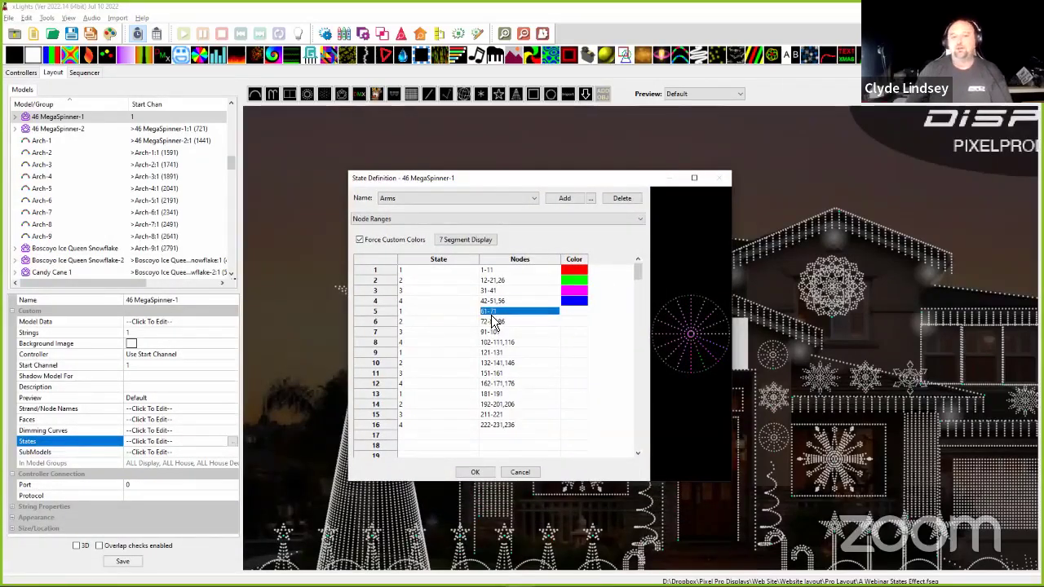
- Import the submodels Spokes, Spokes 5, Spokes 9 and Spokes 13 as the nodes of row 1 in the Arms state
{"action": "right_click", "coordinate": [502, 272]}
{"action": "left_click", "coordinate": [514, 276]}
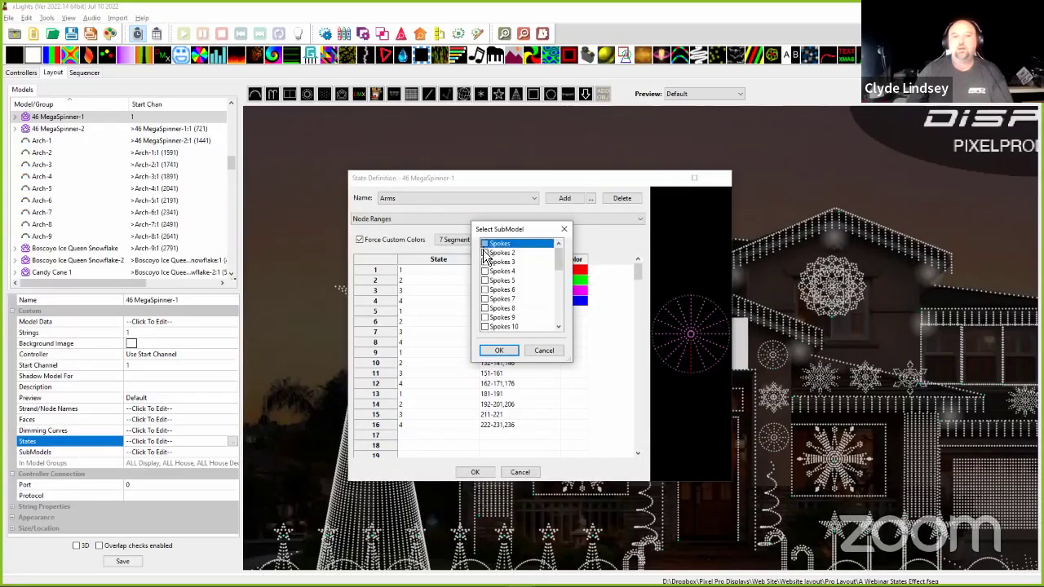
{"action": "left_click", "coordinate": [484, 243]}
{"action": "left_click", "coordinate": [485, 280]}
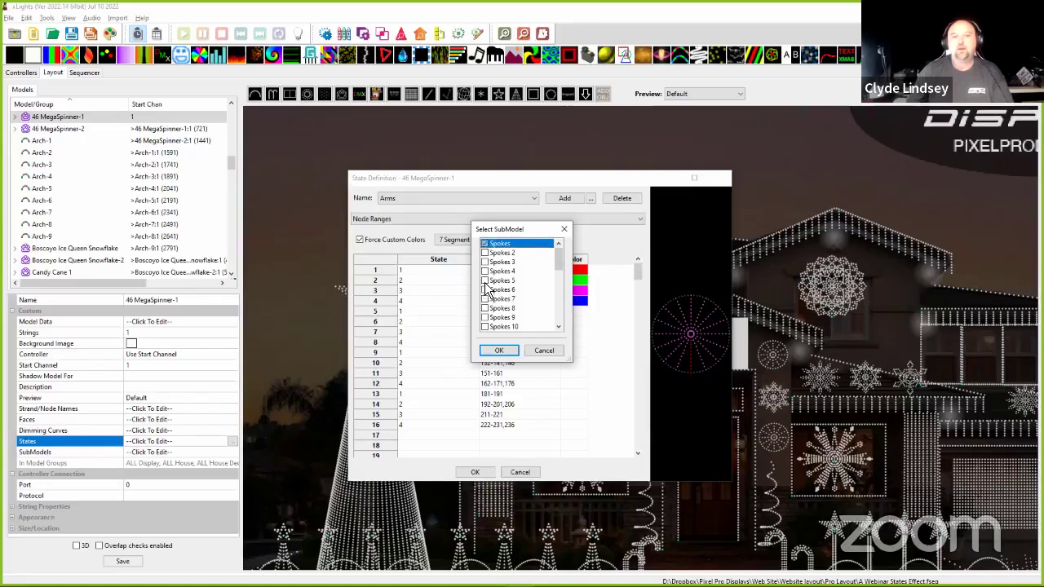
{"action": "scroll", "coordinate": [489, 302], "scroll_direction": "down", "scroll_amount": 1}
{"action": "scroll", "coordinate": [490, 300], "scroll_direction": "down", "scroll_amount": 1}
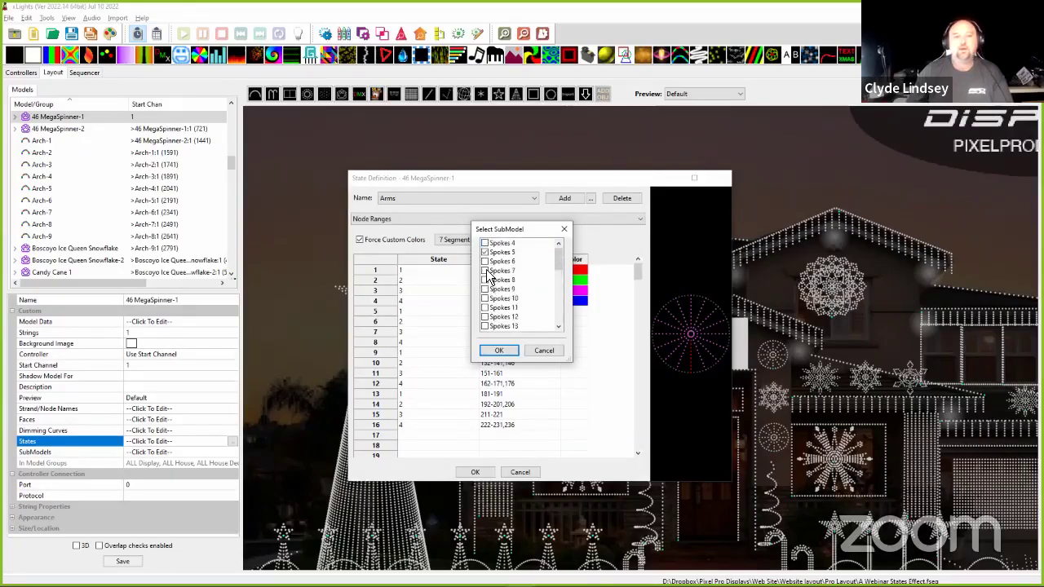
{"action": "scroll", "coordinate": [493, 298], "scroll_direction": "up", "scroll_amount": 2}
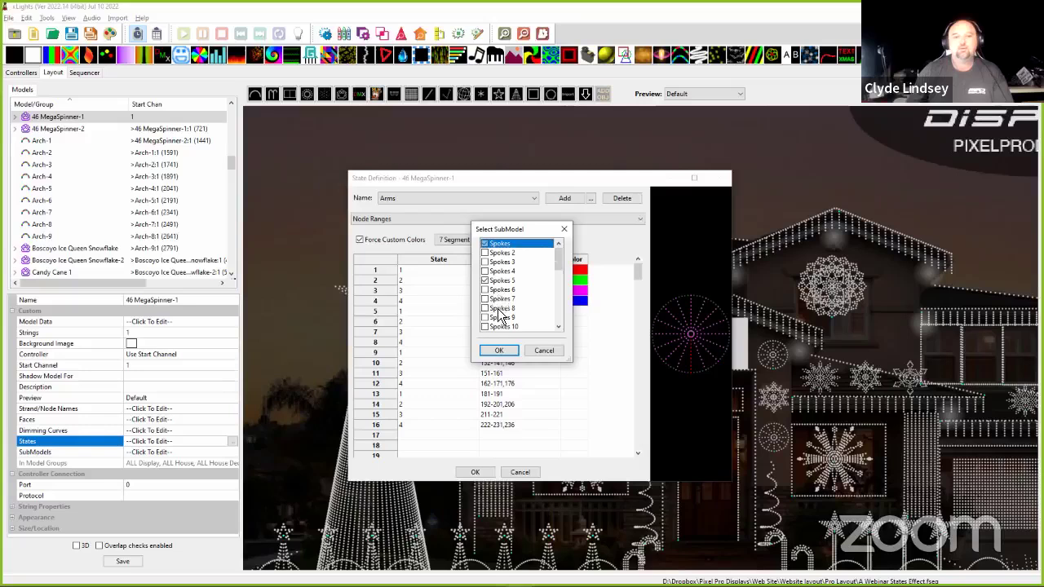
{"action": "left_click", "coordinate": [504, 317]}
{"action": "scroll", "coordinate": [505, 322], "scroll_direction": "down", "scroll_amount": 1}
{"action": "scroll", "coordinate": [505, 322], "scroll_direction": "down", "scroll_amount": 2}
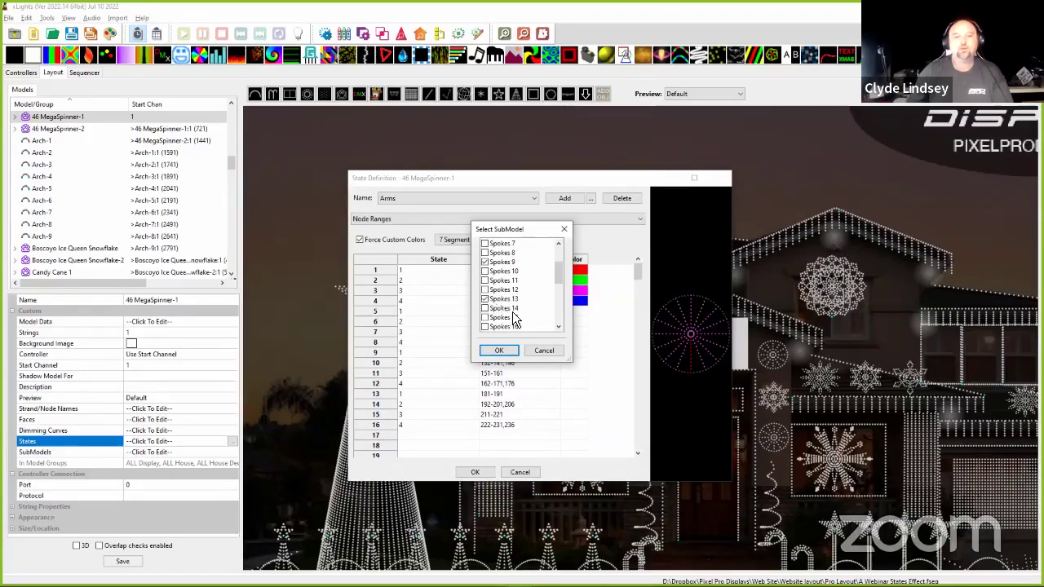
{"action": "scroll", "coordinate": [514, 318], "scroll_direction": "down", "scroll_amount": 1}
{"action": "left_click", "coordinate": [492, 271]}
{"action": "scroll", "coordinate": [492, 272], "scroll_direction": "down", "scroll_amount": 1}
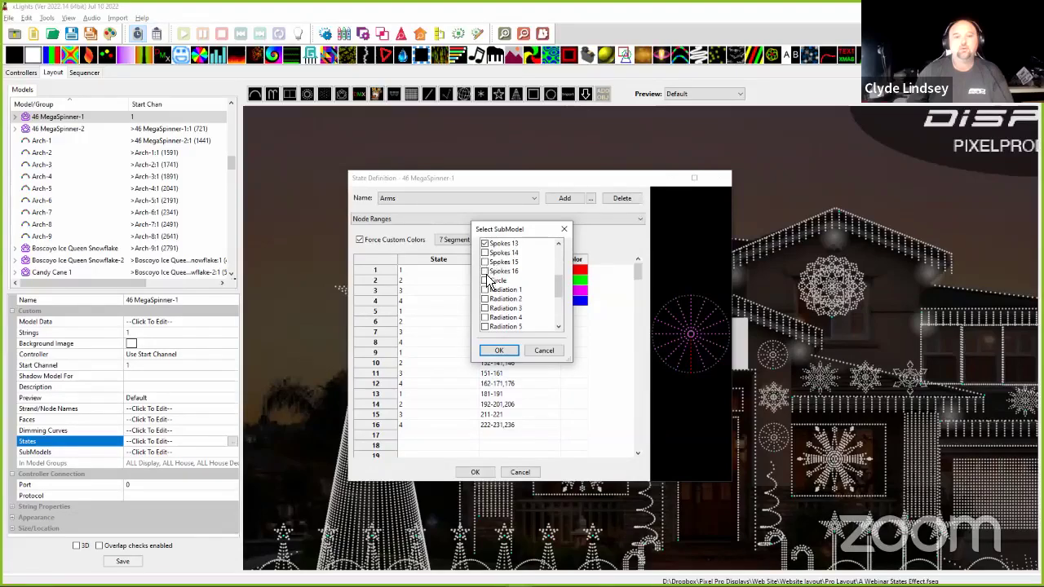
{"action": "left_click", "coordinate": [497, 350]}
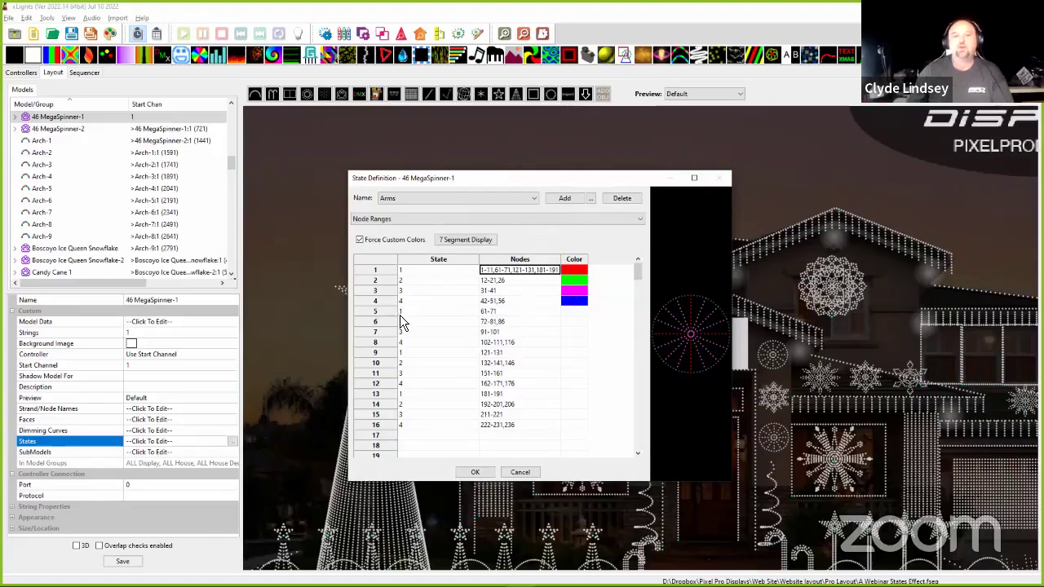
- Import the submodels Spokes 2, Spokes 6, Spokes 10 and Spokes 14 as the nodes of row 2 in the Arms state
{"action": "left_click", "coordinate": [512, 282]}
{"action": "double_click", "coordinate": [520, 289]}
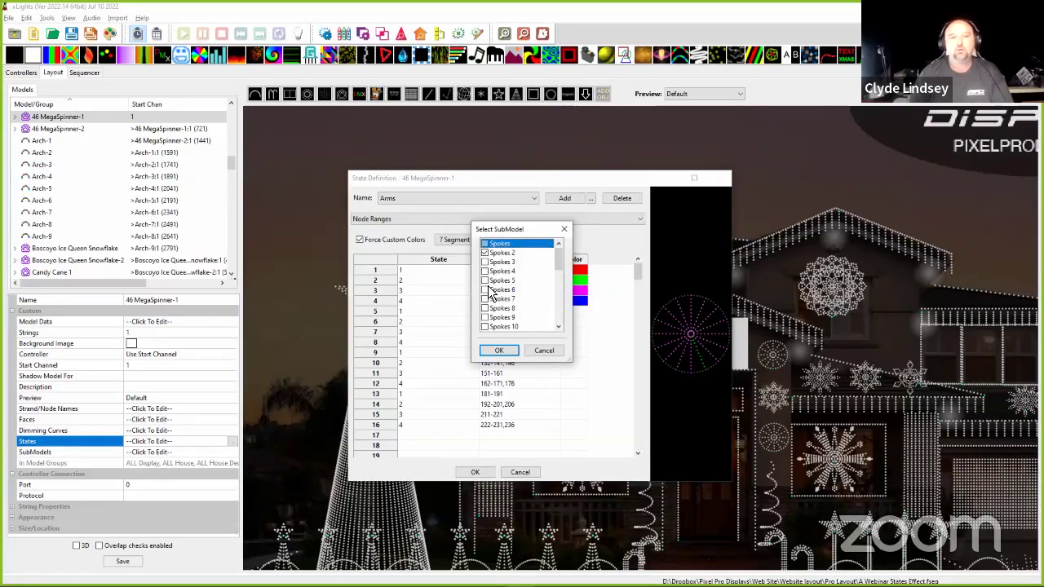
{"action": "left_click", "coordinate": [485, 289]}
{"action": "scroll", "coordinate": [497, 307], "scroll_direction": "down", "scroll_amount": 1}
{"action": "scroll", "coordinate": [498, 307], "scroll_direction": "up", "scroll_amount": 2}
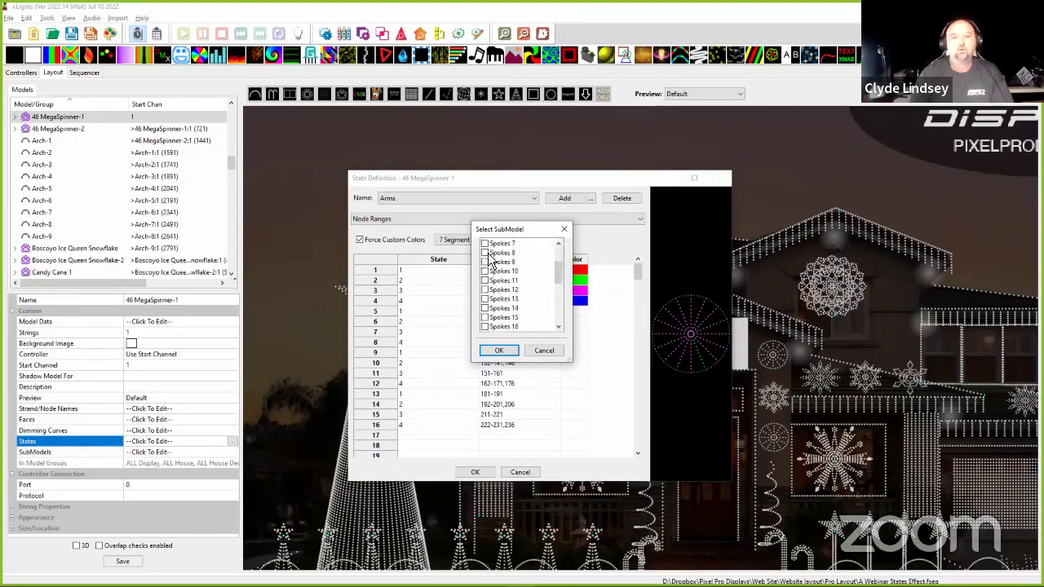
{"action": "left_click", "coordinate": [487, 326]}
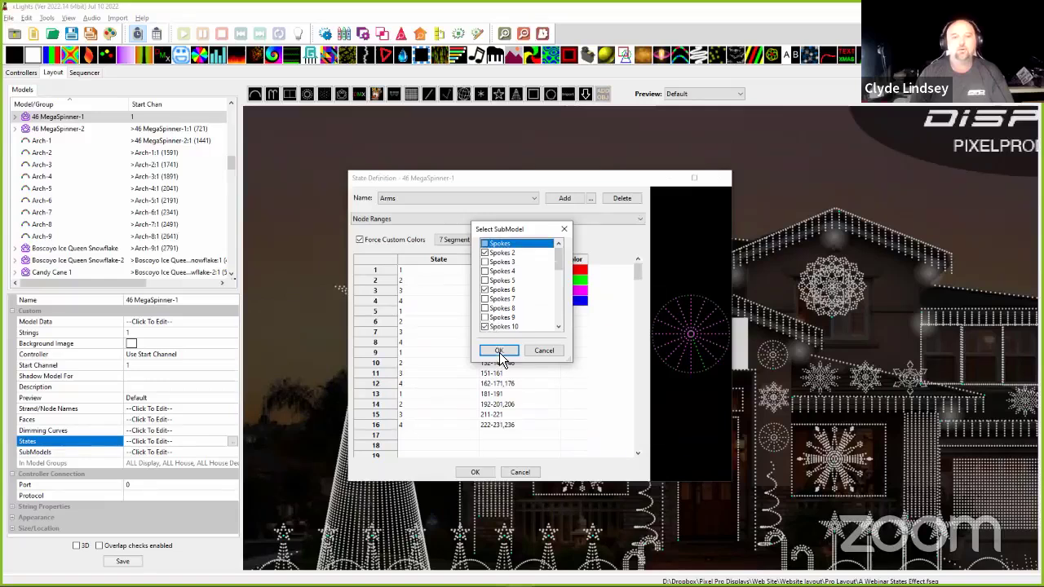
{"action": "scroll", "coordinate": [496, 322], "scroll_direction": "down", "scroll_amount": 2}
{"action": "left_click", "coordinate": [487, 309]}
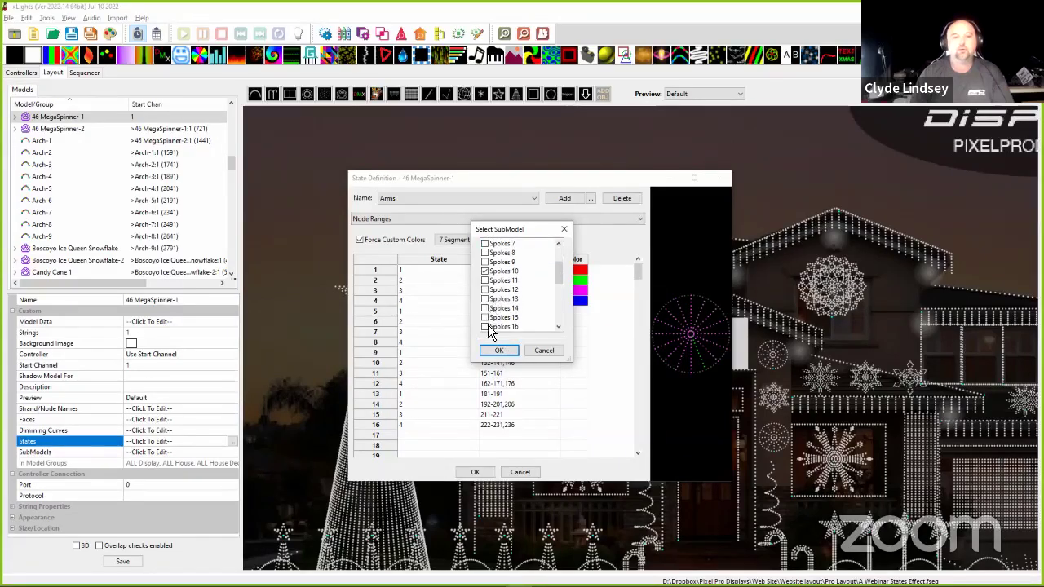
{"action": "scroll", "coordinate": [510, 318], "scroll_direction": "down", "scroll_amount": 2}
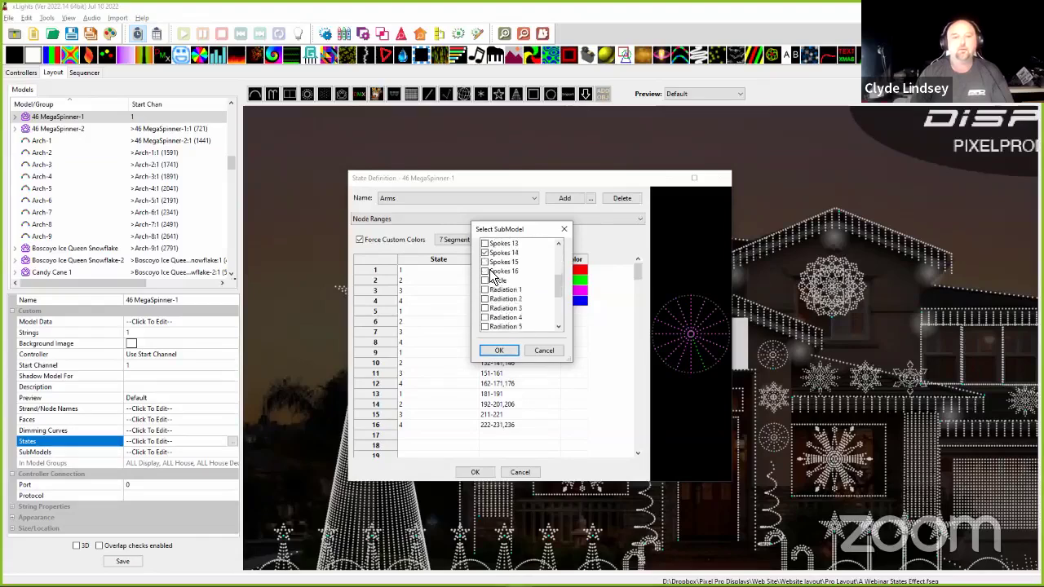
{"action": "left_click", "coordinate": [498, 351]}
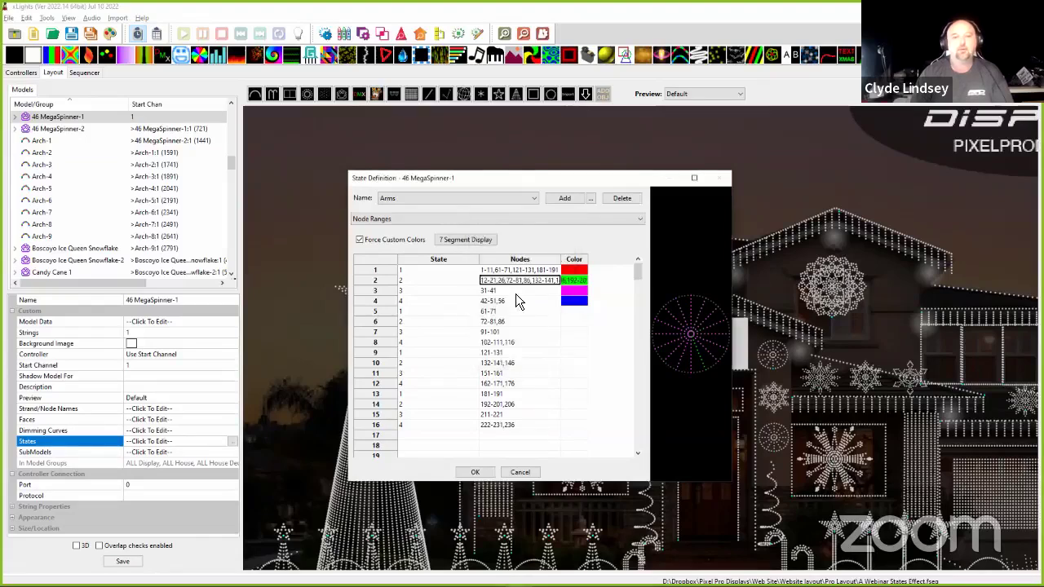
- Import the submodels Spokes 3, Spokes 7, Spokes 11 and Spokes 15 as the nodes of row 3 in the Arms state
{"action": "right_click", "coordinate": [515, 294]}
{"action": "left_click", "coordinate": [554, 300]}
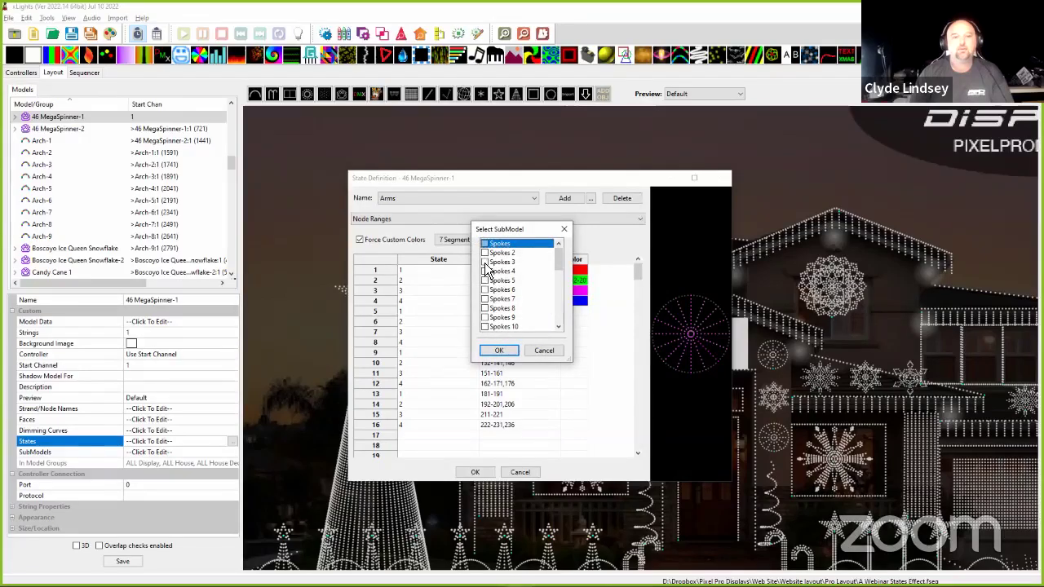
{"action": "left_click", "coordinate": [485, 262]}
{"action": "left_click", "coordinate": [486, 299]}
{"action": "scroll", "coordinate": [492, 322], "scroll_direction": "down", "scroll_amount": 2}
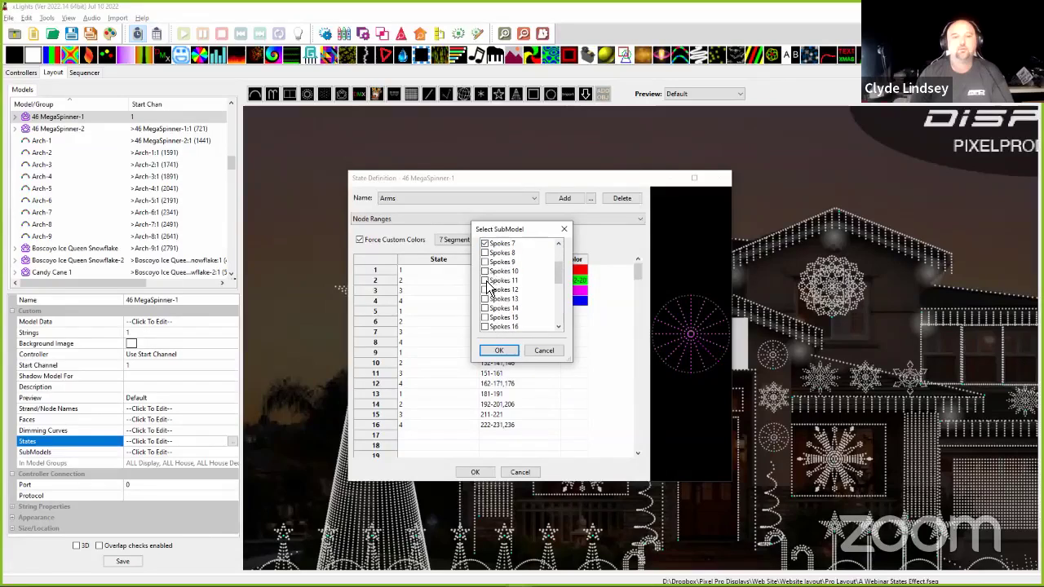
{"action": "scroll", "coordinate": [491, 265], "scroll_direction": "down", "scroll_amount": 2}
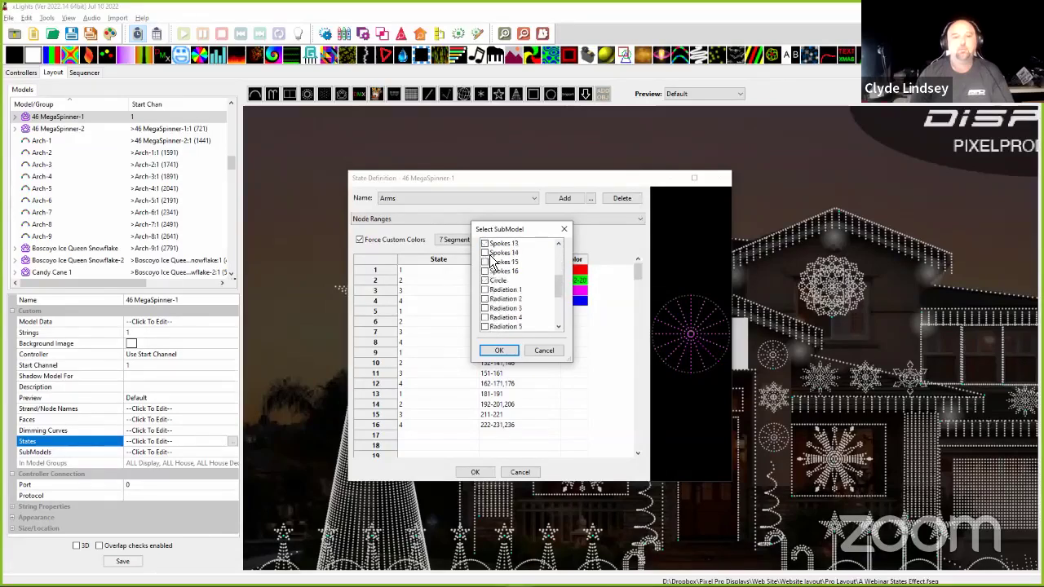
{"action": "scroll", "coordinate": [494, 265], "scroll_direction": "up", "scroll_amount": 2}
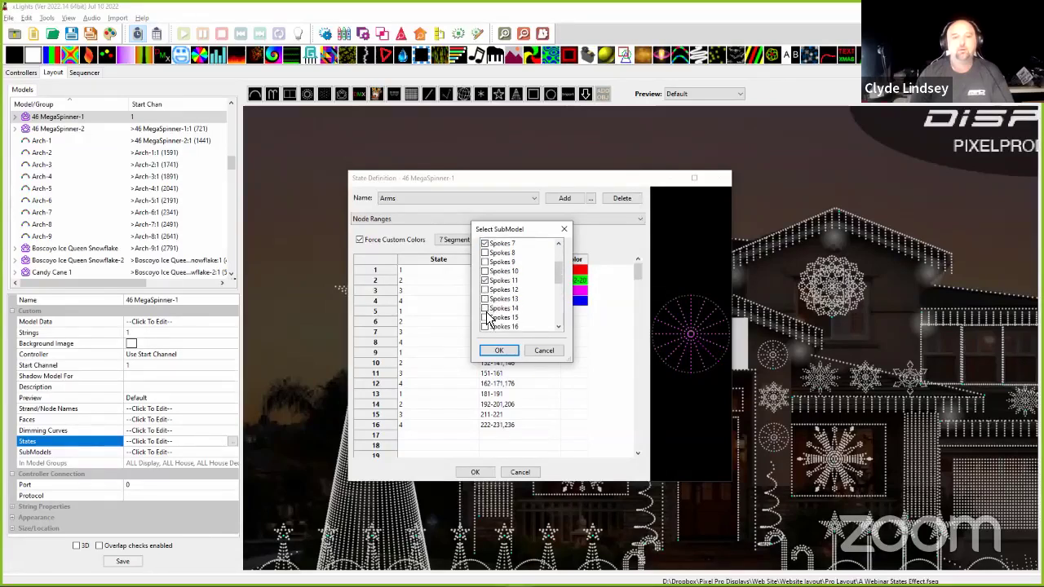
{"action": "left_click", "coordinate": [485, 317]}
{"action": "left_click", "coordinate": [498, 349]}
- Import every fourth spoke submodel, starting with Spokes 4, as the nodes of row 4 in the Arms state
{"action": "right_click", "coordinate": [514, 304]}
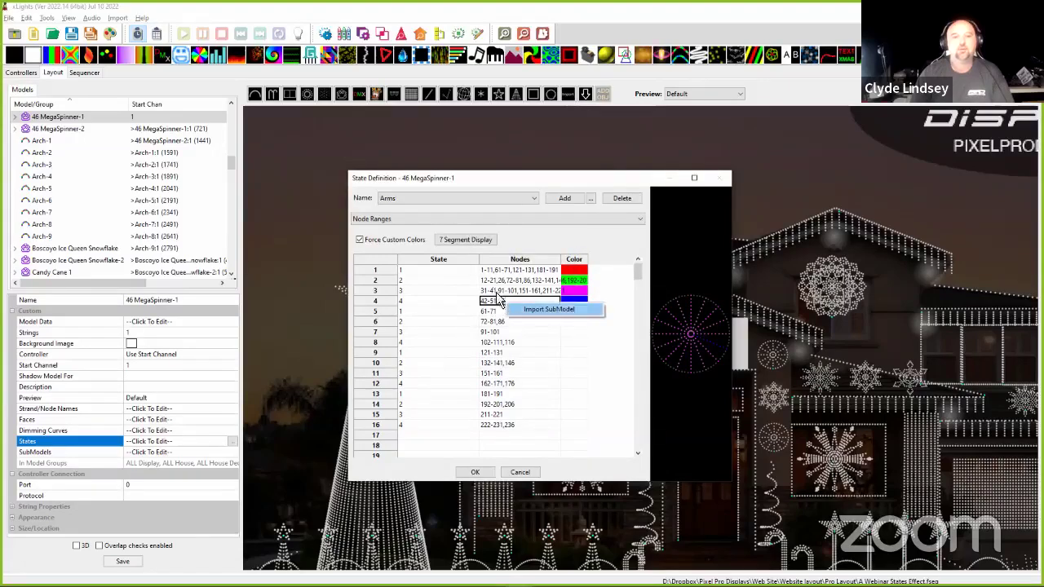
{"action": "left_click", "coordinate": [552, 307]}
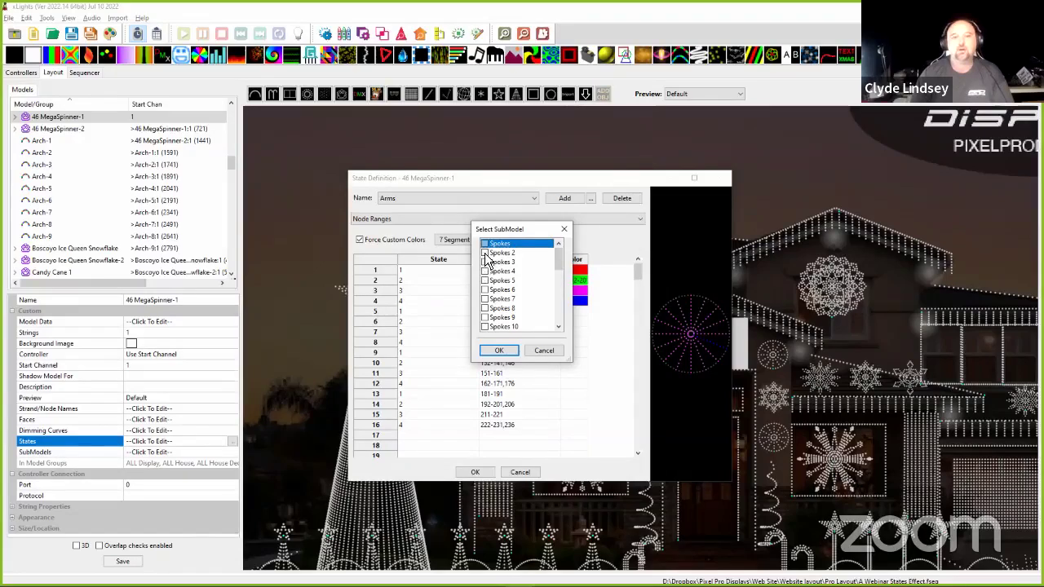
{"action": "left_click", "coordinate": [485, 271]}
{"action": "left_click", "coordinate": [486, 308]}
{"action": "scroll", "coordinate": [500, 314], "scroll_direction": "down", "scroll_amount": 1}
{"action": "scroll", "coordinate": [501, 314], "scroll_direction": "down", "scroll_amount": 5}
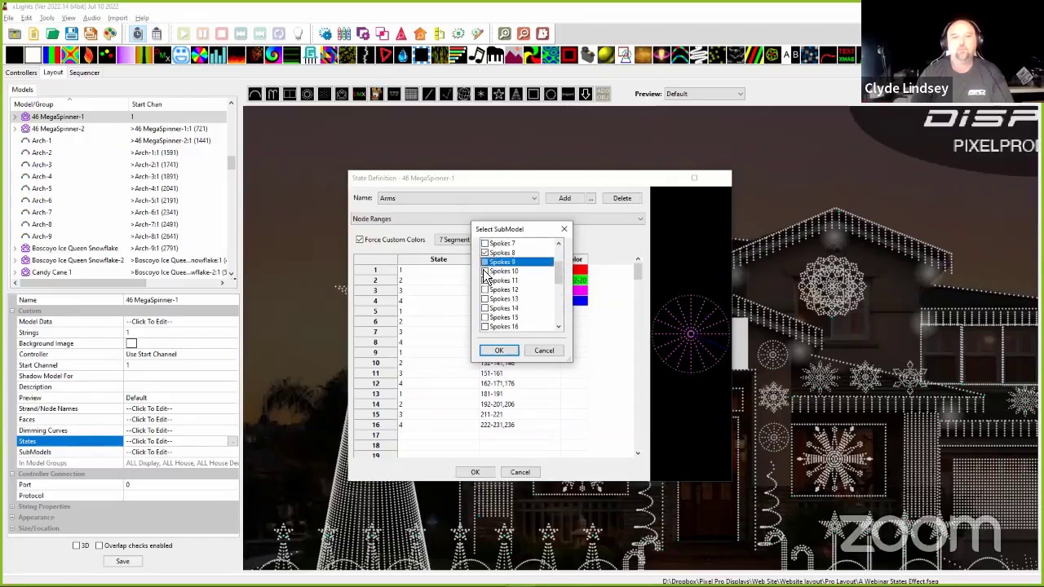
{"action": "left_click", "coordinate": [486, 290]}
{"action": "left_click", "coordinate": [500, 351]}
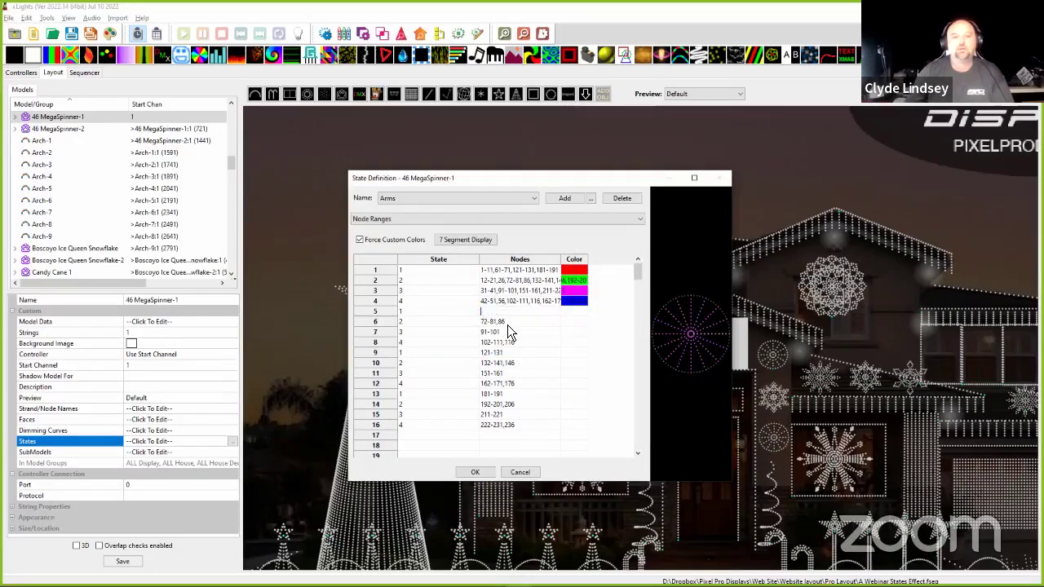
- Clear the node ranges of rows 7 through 16 in the Arms state of 46 MegaSpinner-1
{"action": "left_click", "coordinate": [506, 323]}
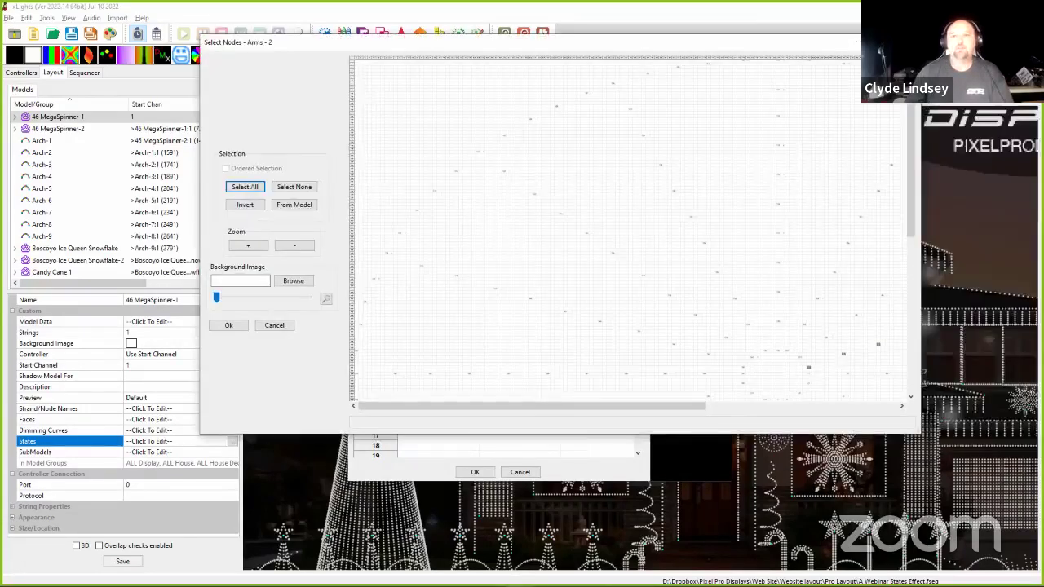
{"action": "key", "text": "Return"}
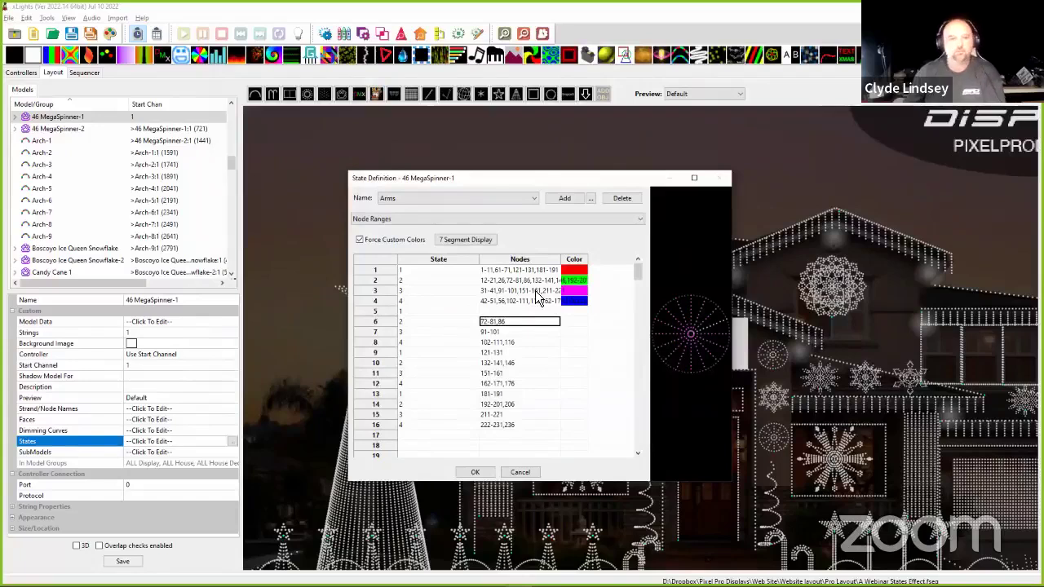
{"action": "key", "text": "Return"}
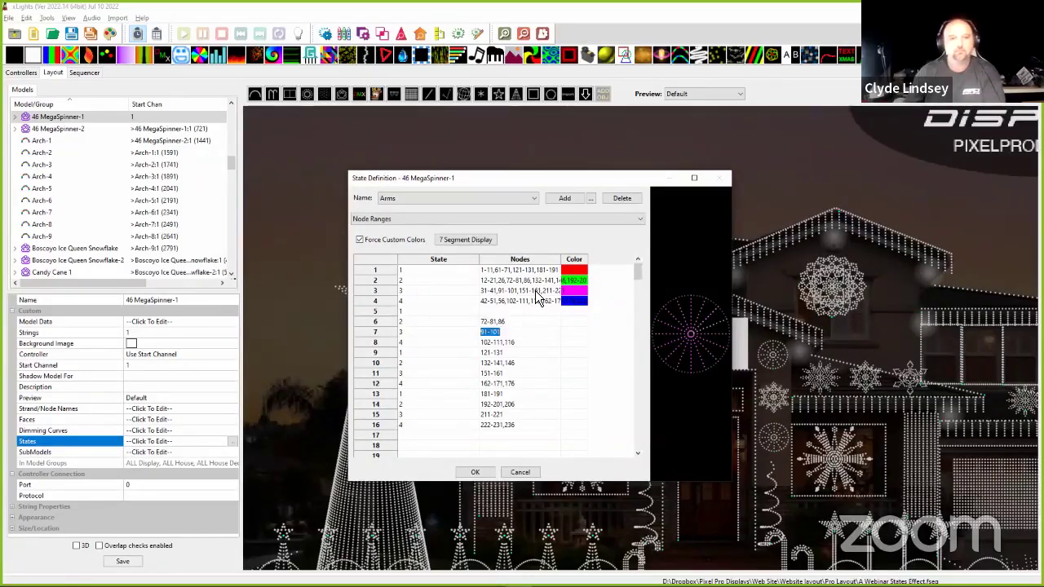
{"action": "key", "text": "BackSpace"}
{"action": "key", "text": "Return"}
{"action": "key", "text": "BackSpace"}
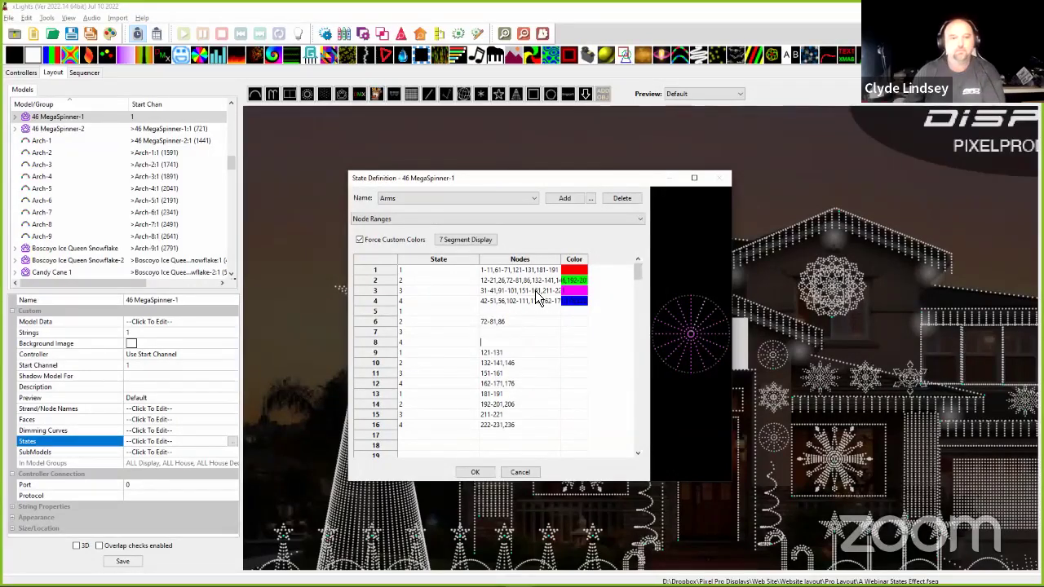
{"action": "key", "text": "Return"}
{"action": "key", "text": "BackSpace"}
{"action": "key", "text": "Return"}
{"action": "key", "text": "BackSpace"}
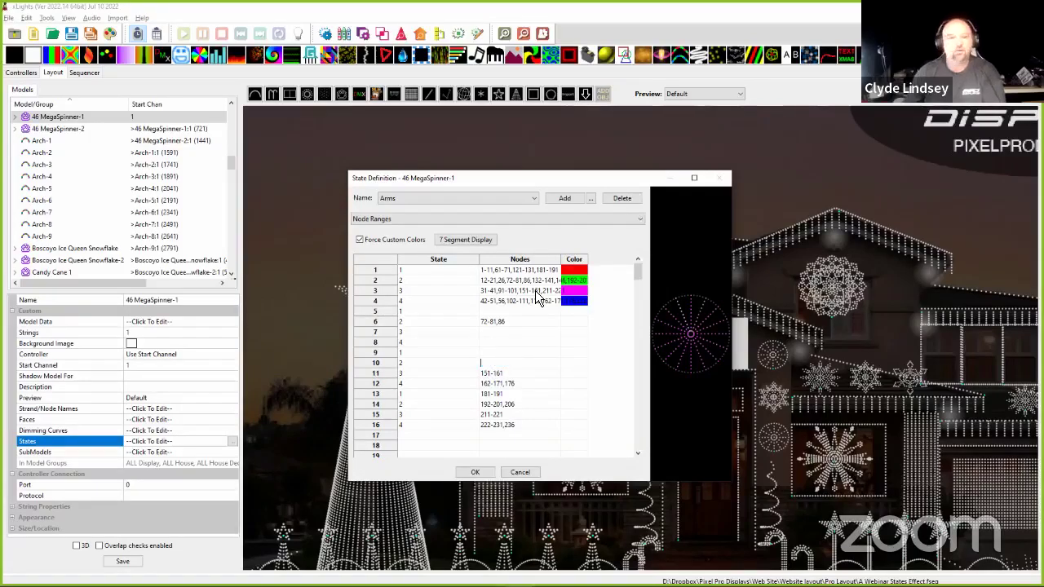
{"action": "key", "text": "Return"}
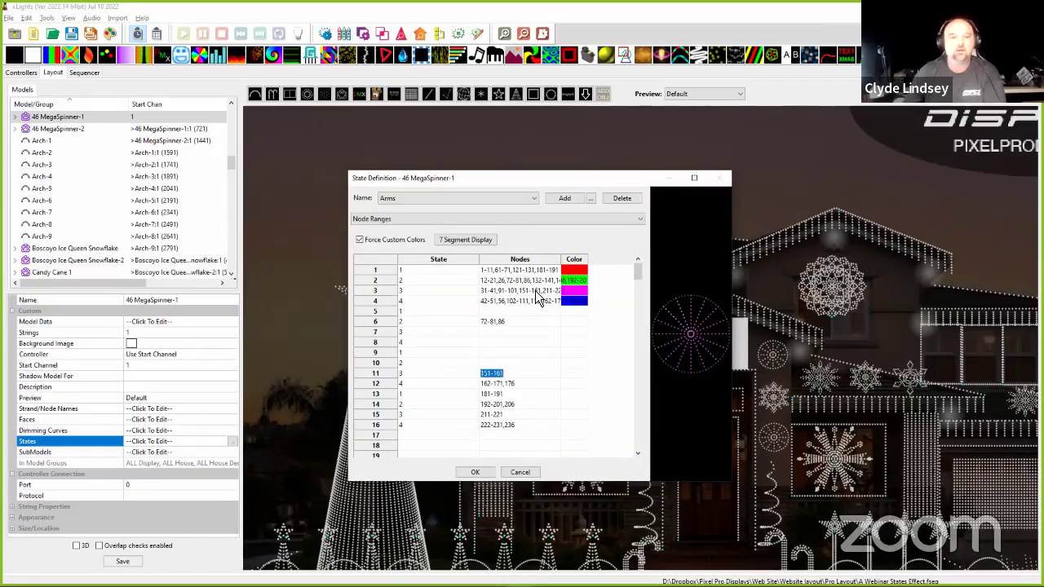
{"action": "key", "text": "BackSpace"}
{"action": "key", "text": "Return"}
{"action": "key", "text": "BackSpace"}
{"action": "key", "text": "Return"}
{"action": "key", "text": "BackSpace"}
{"action": "key", "text": "Return"}
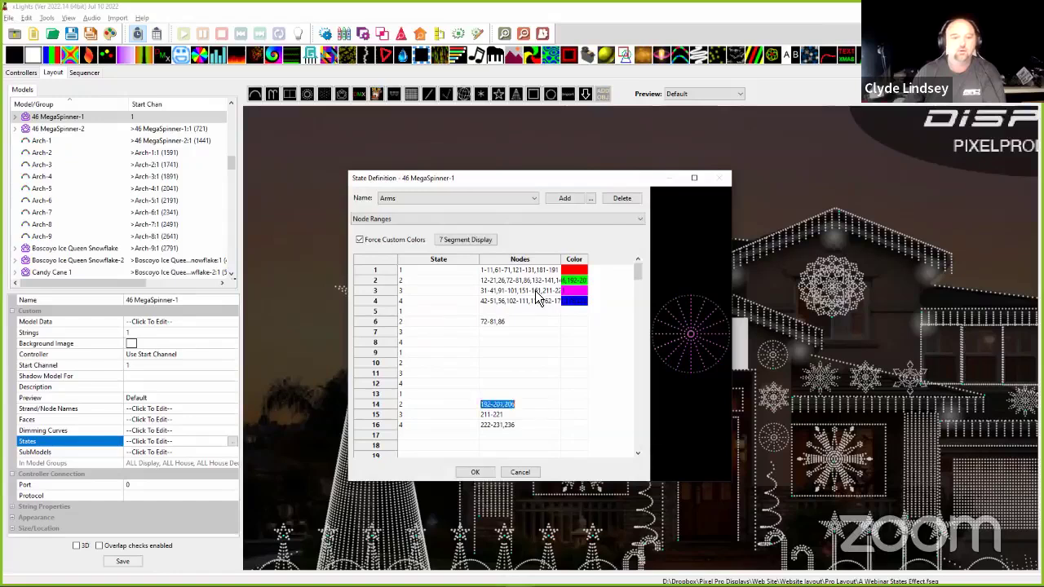
{"action": "key", "text": "BackSpace"}
{"action": "key", "text": "Return"}
{"action": "key", "text": "BackSpace"}
{"action": "key", "text": "Return"}
{"action": "key", "text": "BackSpace"}
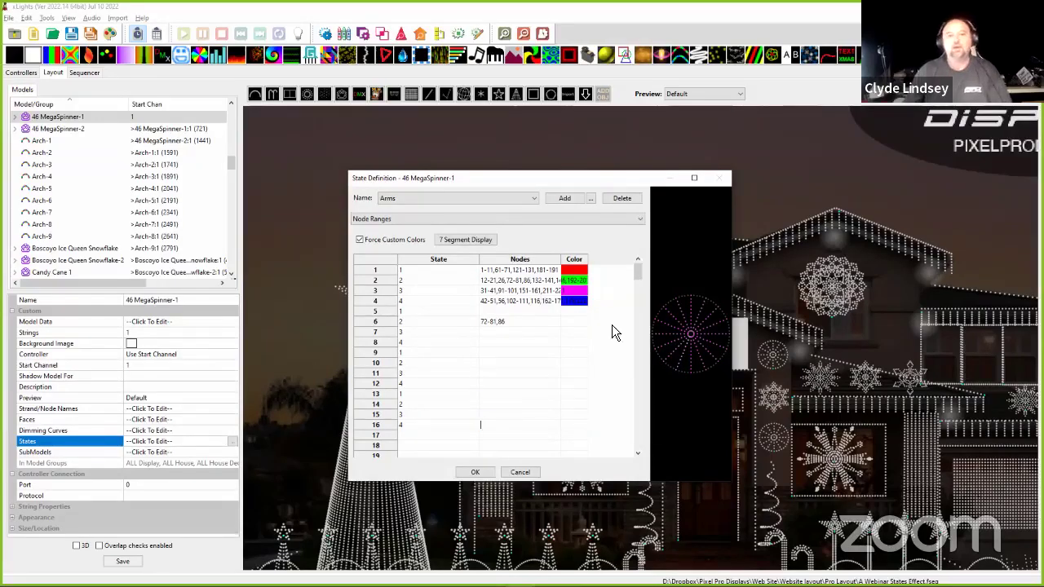
{"action": "key", "text": "Return"}
- Clear the node range of row 6 in the Arms state and save the layout with the revised definition
{"action": "left_click", "coordinate": [520, 322]}
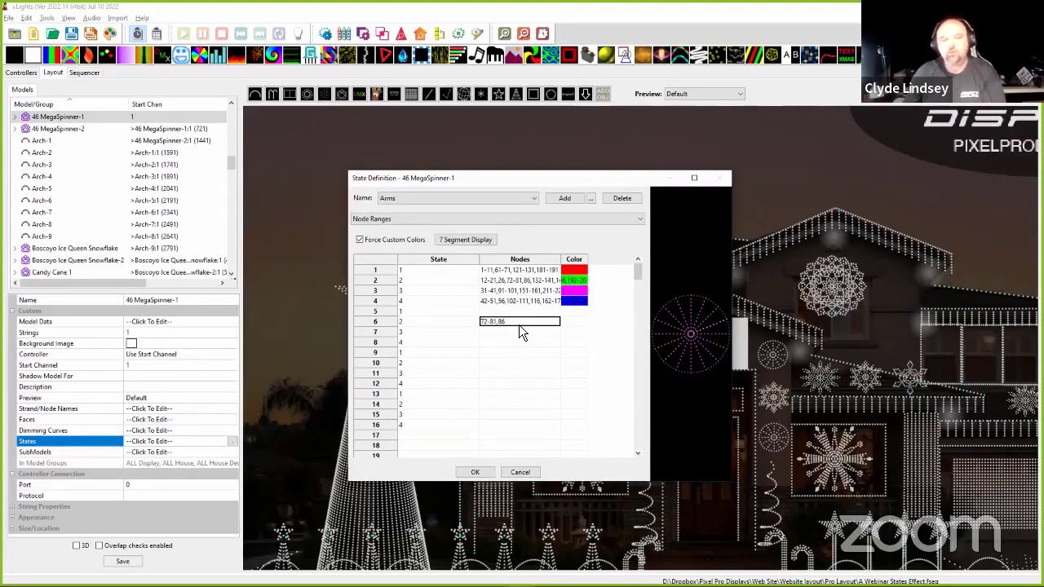
{"action": "double_click", "coordinate": [530, 320]}
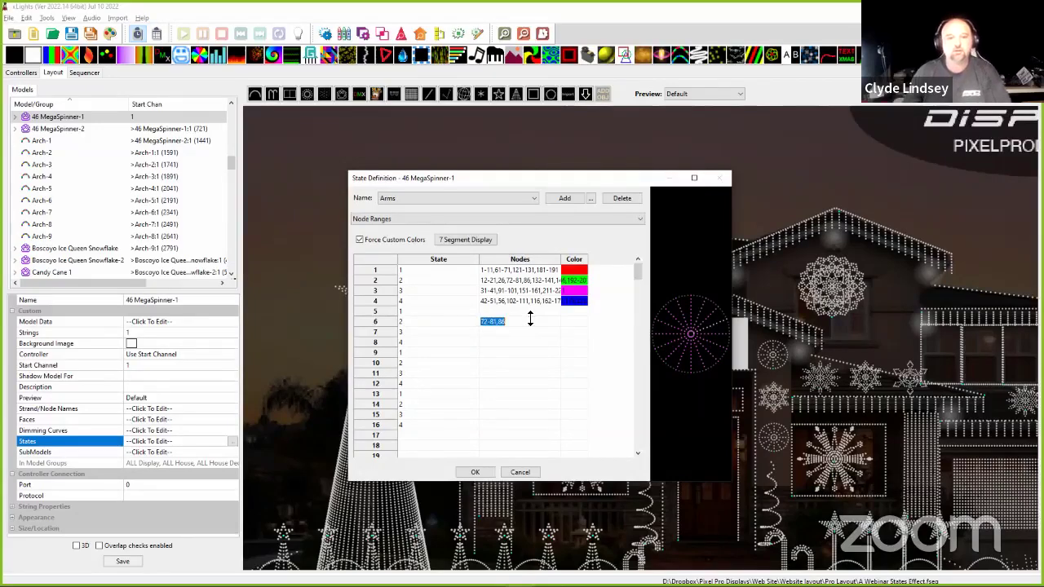
{"action": "key", "text": "BackSpace"}
{"action": "key", "text": "Return"}
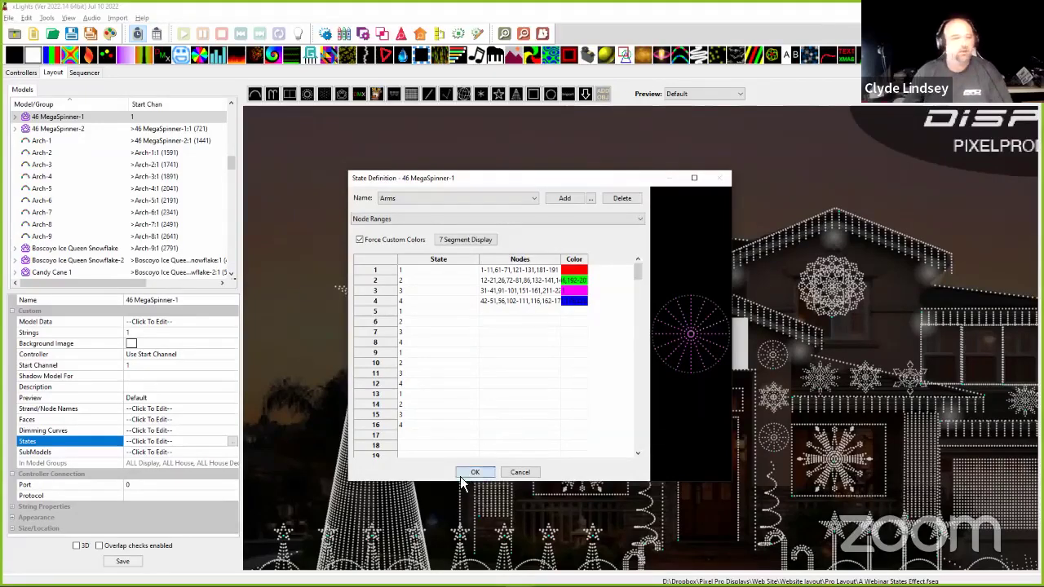
{"action": "left_click", "coordinate": [474, 473]}
{"action": "left_click", "coordinate": [122, 561]}
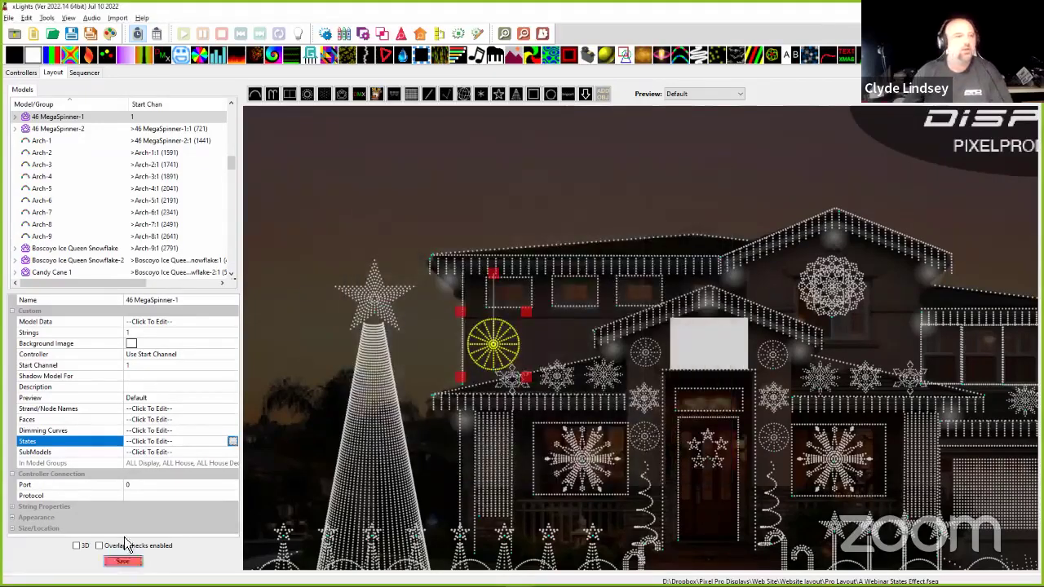
- Switch to the sequence and set the timing track of the State effect on the Spinners group to Beats
{"action": "left_click", "coordinate": [84, 72]}
{"action": "left_click", "coordinate": [392, 435]}
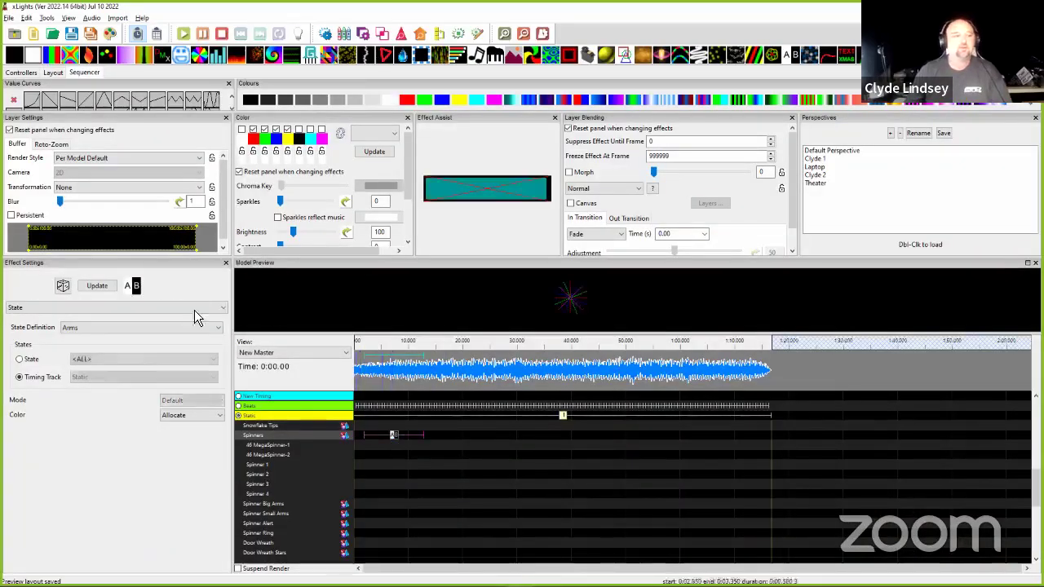
{"action": "left_click", "coordinate": [98, 380]}
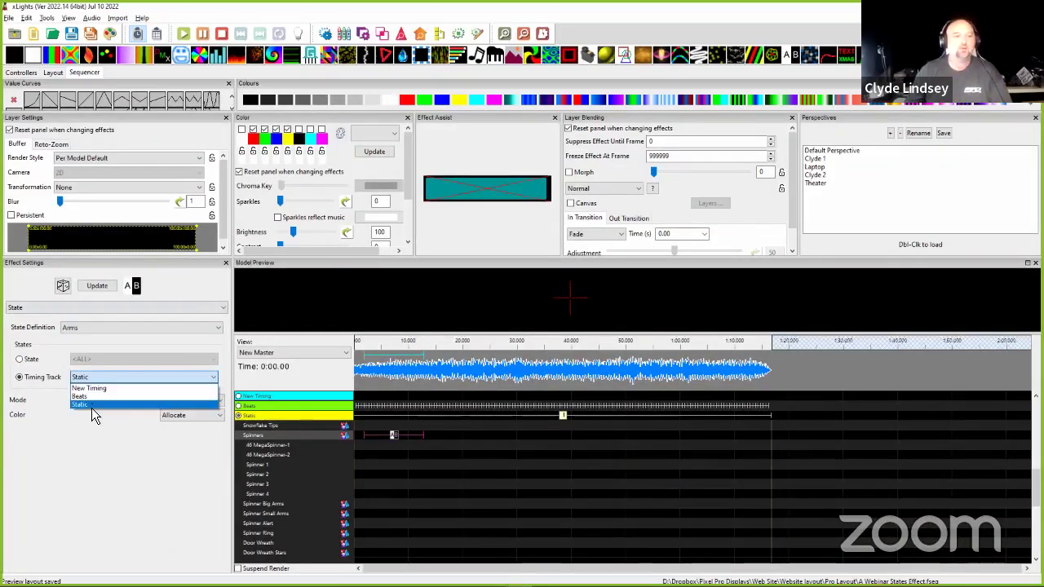
{"action": "left_click", "coordinate": [119, 398]}
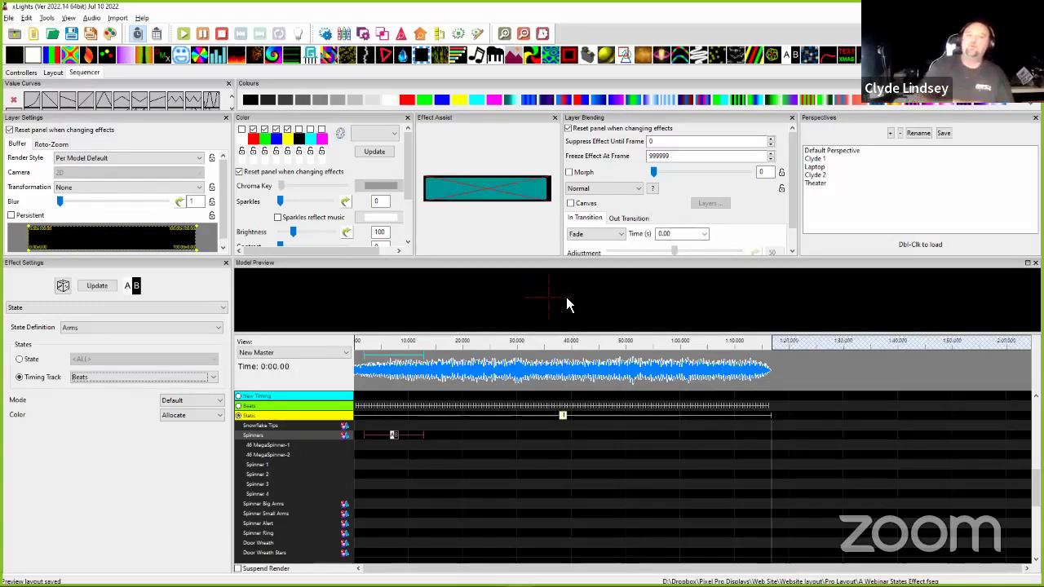
- Play the sequence over the Spinners State effect to preview the arms changing with the beats
{"action": "scroll", "coordinate": [375, 364], "scroll_direction": "up", "scroll_amount": 1}
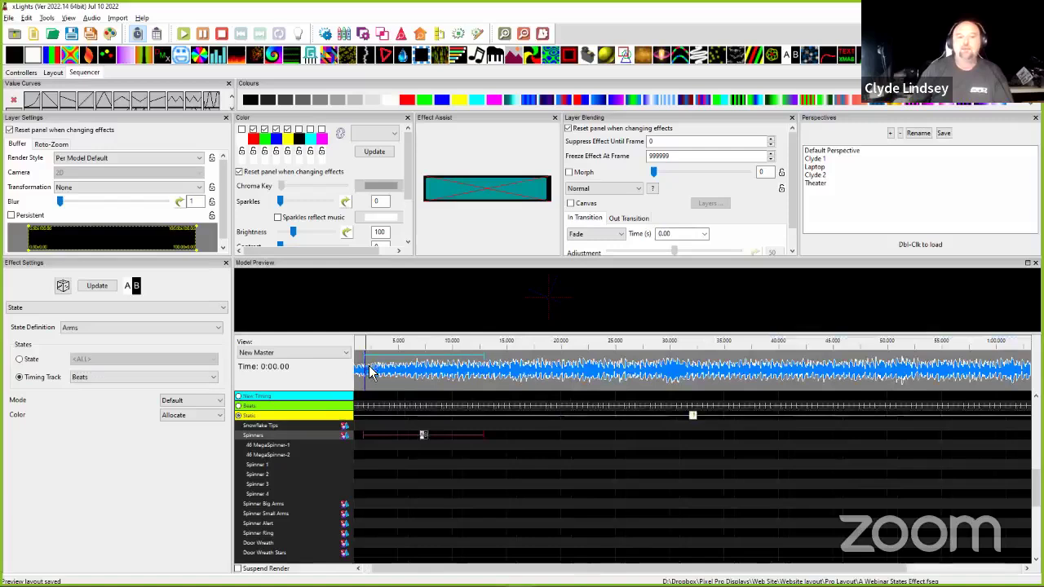
{"action": "key", "text": "space"}
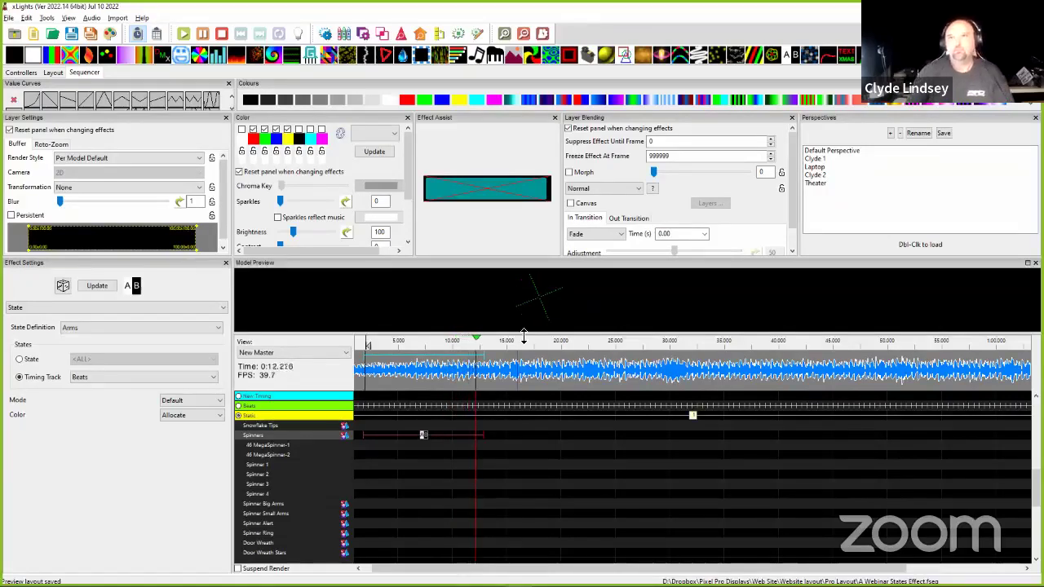
{"action": "key", "text": "space"}
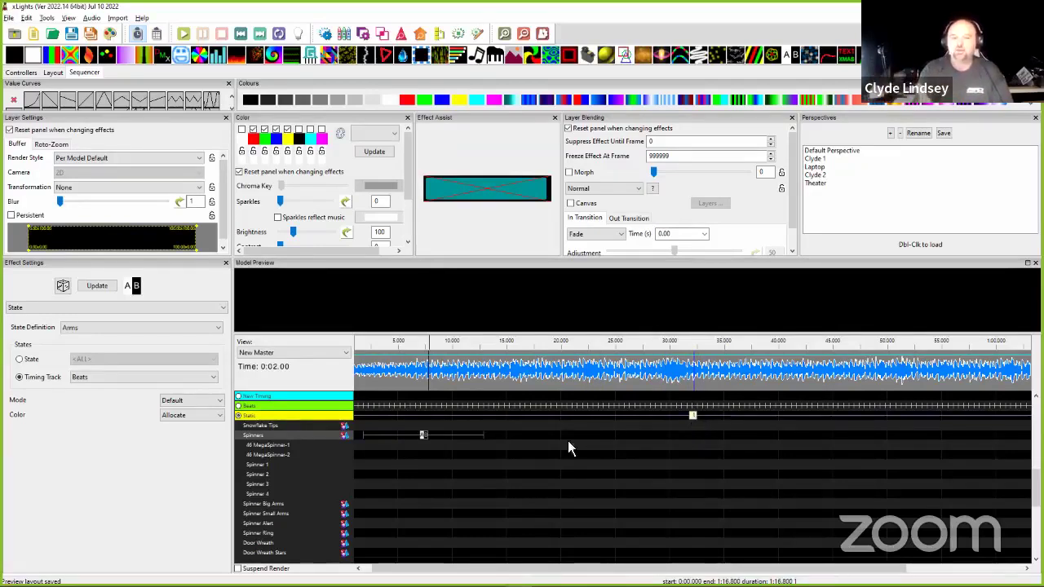
- Set the timing track of the State effect on the Spinners group to Static
{"action": "left_click", "coordinate": [422, 437]}
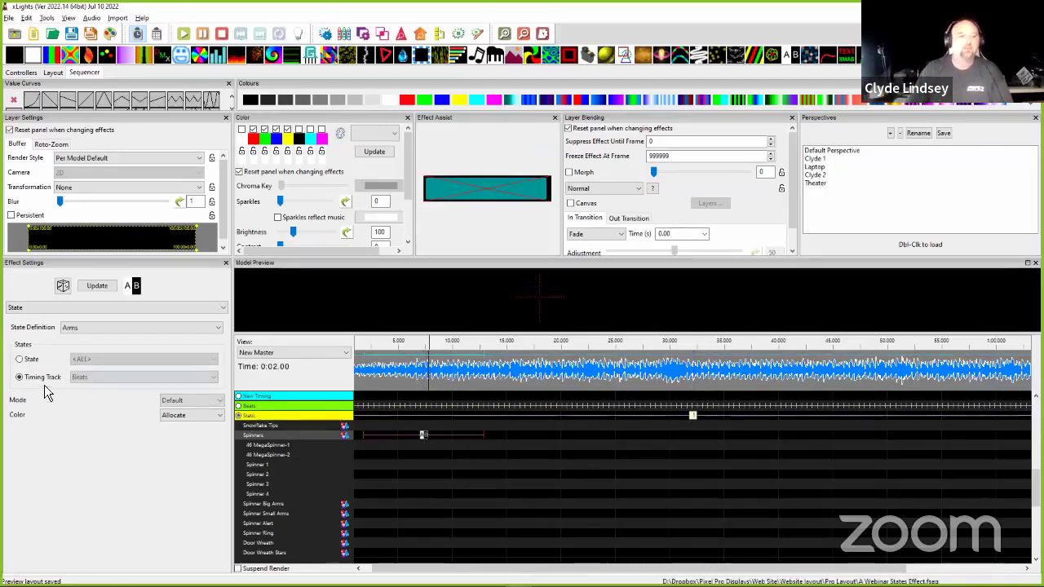
{"action": "left_click", "coordinate": [95, 376]}
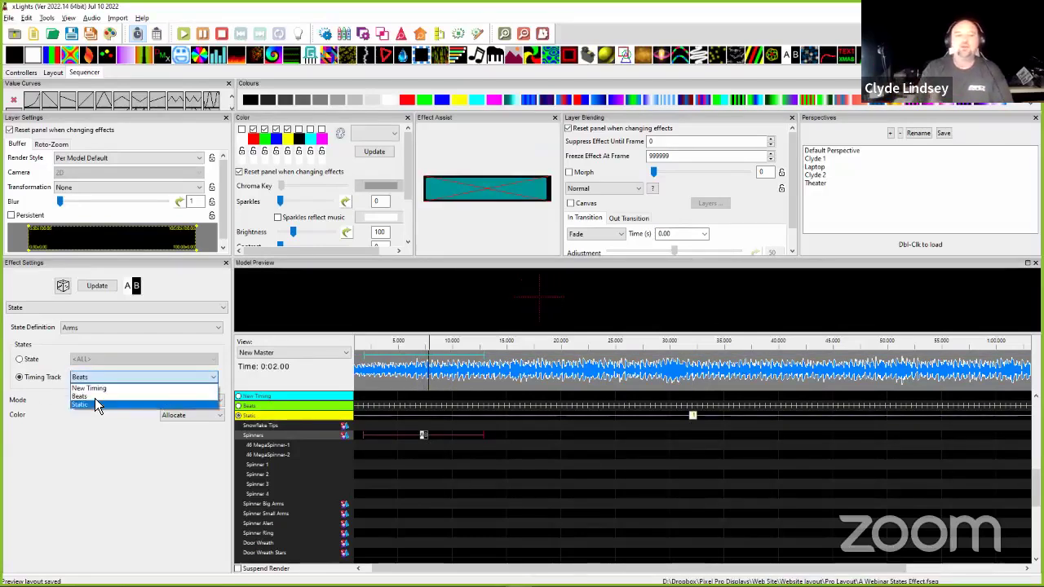
{"action": "left_click", "coordinate": [95, 404]}
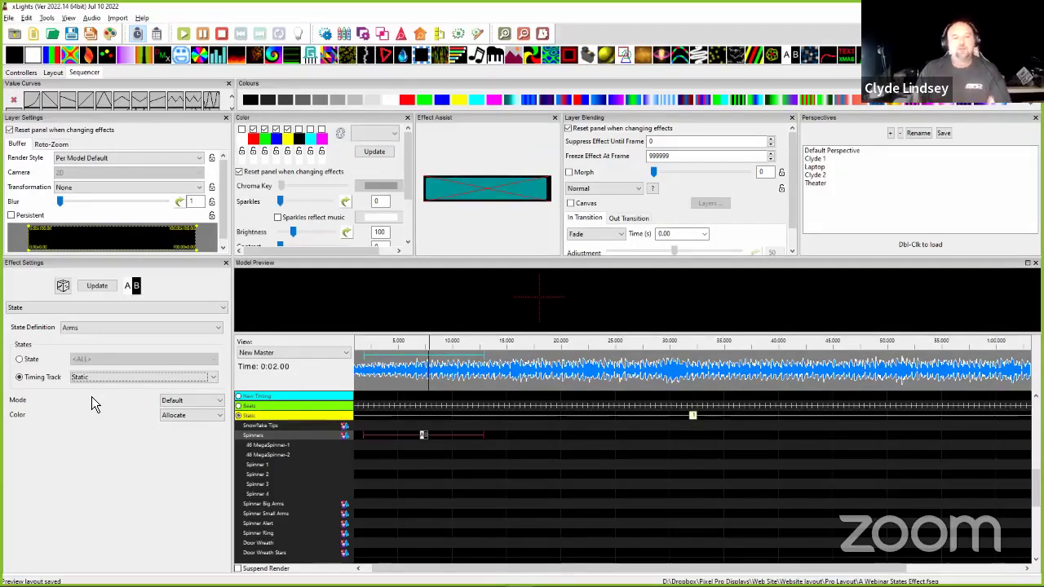
- Show the Beats timing marks and place a Faces effect on Spinners from about 22 to 27 s, with mouth movements driven by a timing track
{"action": "left_click", "coordinate": [539, 441]}
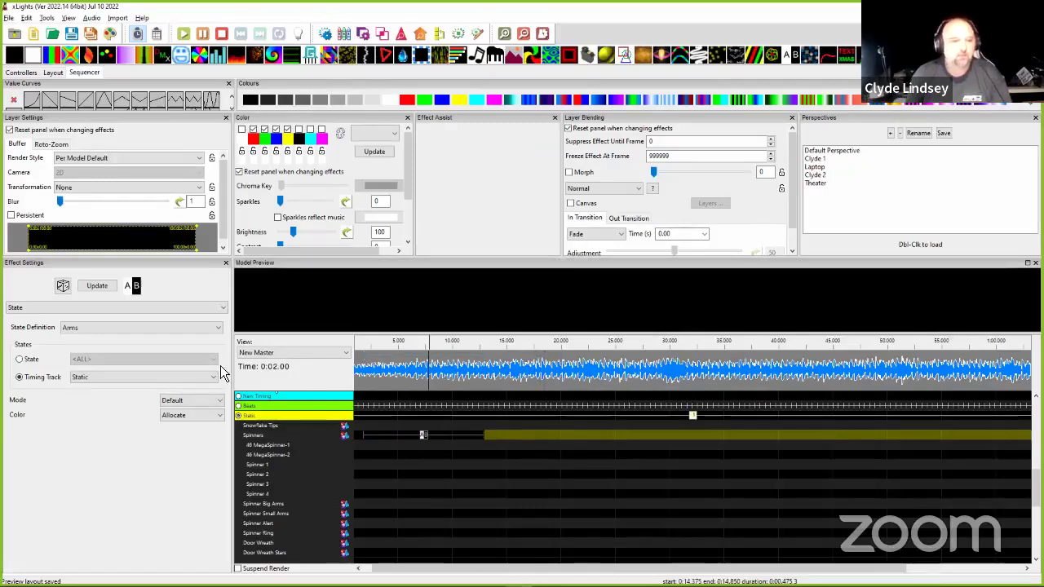
{"action": "left_click", "coordinate": [259, 408]}
{"action": "left_click_drag", "start_coordinate": [582, 440], "coordinate": [642, 440]}
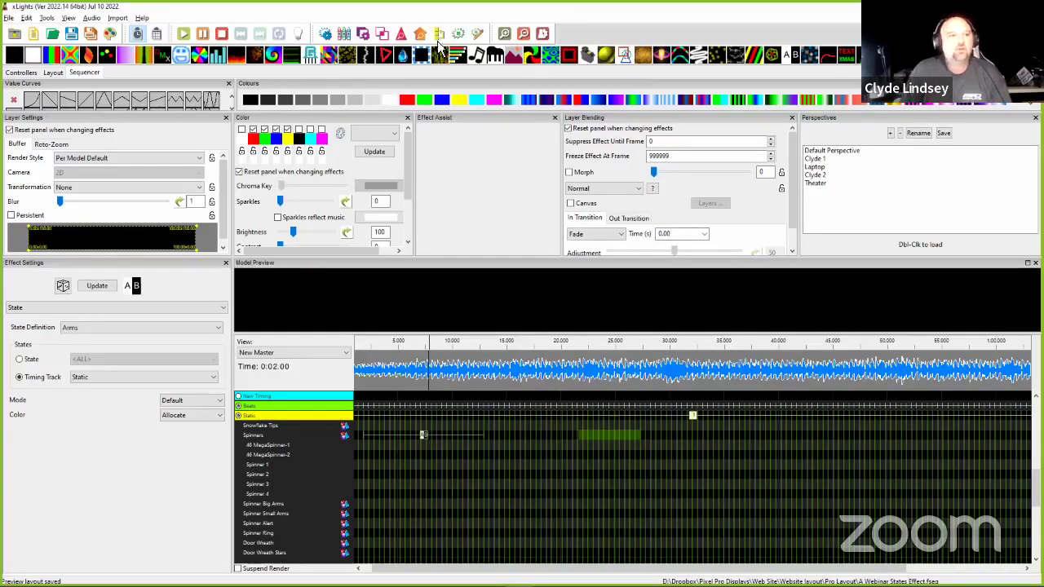
{"action": "left_click_drag", "start_coordinate": [181, 54], "coordinate": [607, 435]}
{"action": "left_click", "coordinate": [30, 359]}
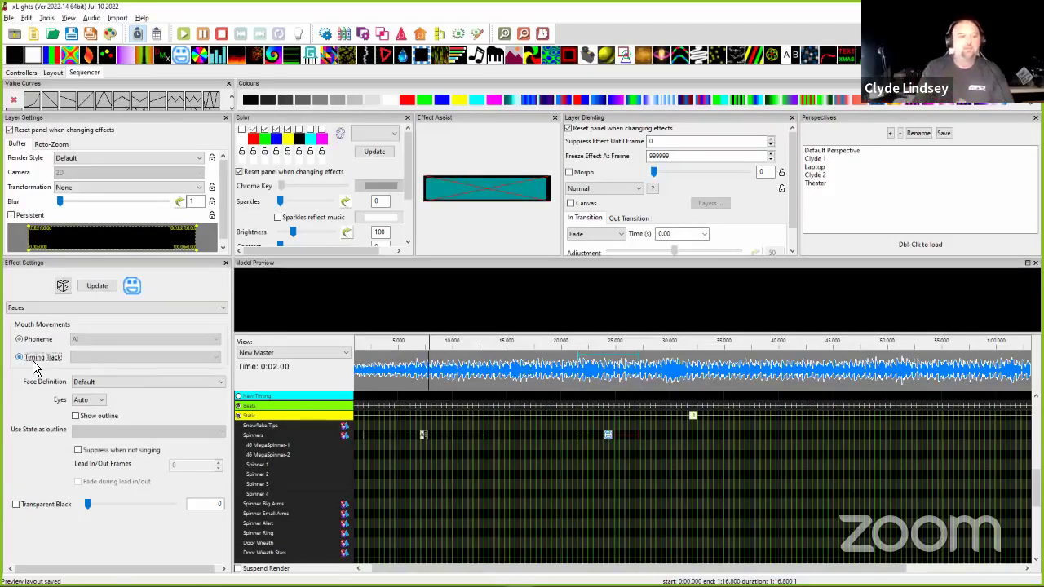
{"action": "left_click", "coordinate": [91, 363]}
{"action": "left_click", "coordinate": [93, 362]}
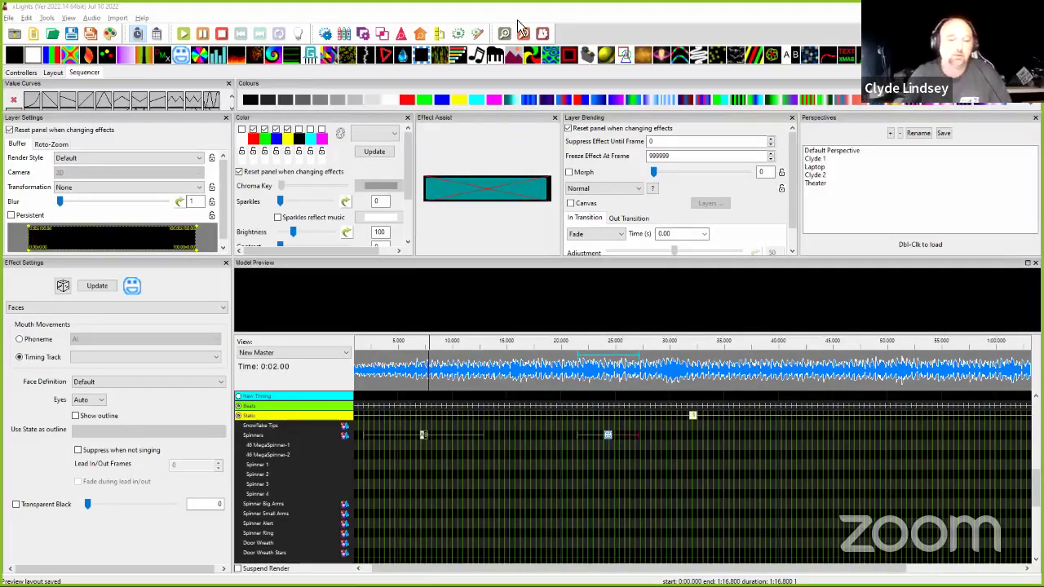
- Expand the Spinners group to four effect layers near the start of the sequence
{"action": "left_click", "coordinate": [499, 437]}
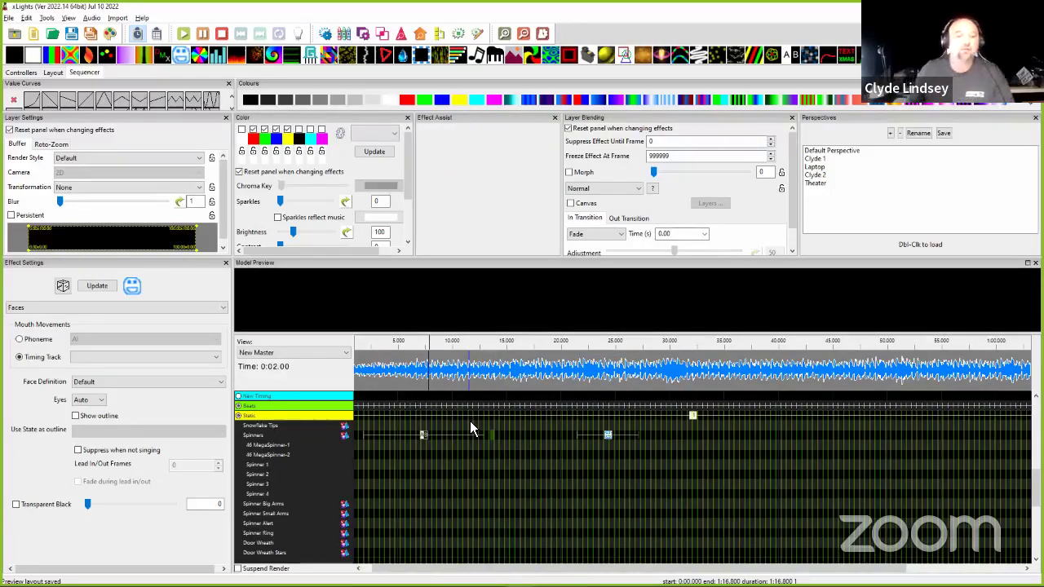
{"action": "scroll", "coordinate": [472, 456], "scroll_direction": "up", "scroll_amount": 3}
{"action": "scroll", "coordinate": [472, 457], "scroll_direction": "left", "scroll_amount": 6}
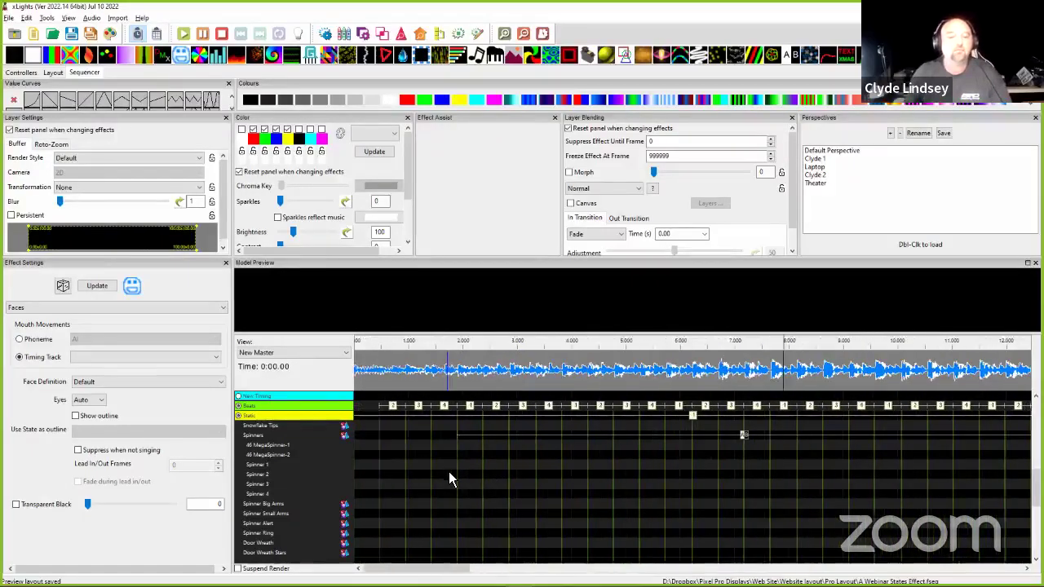
{"action": "left_click", "coordinate": [380, 436]}
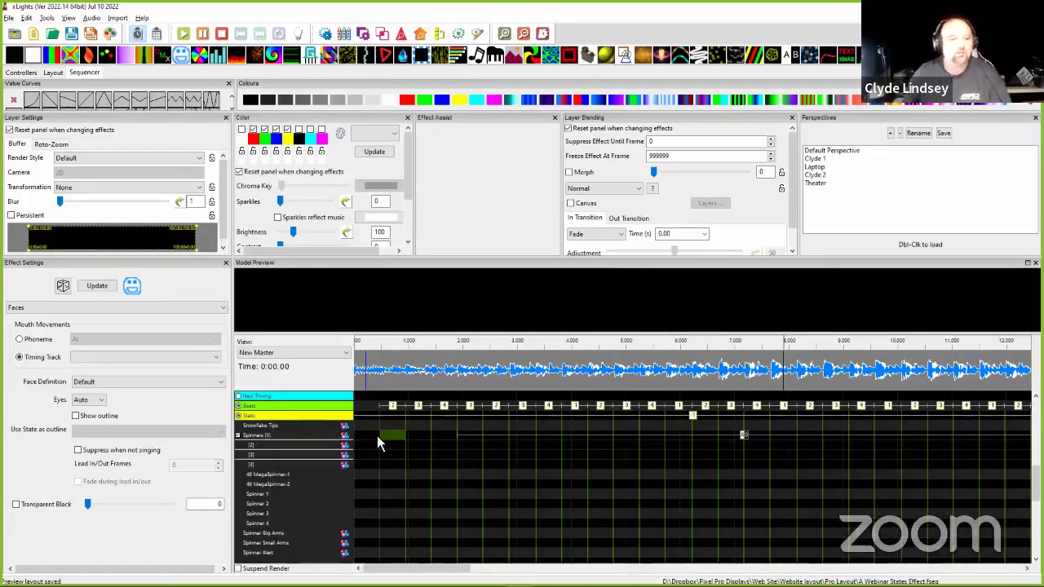
- Place a State effect on layer 2 of Spinners from 0.475 to 1.900 s and set its state to 1
{"action": "left_click", "coordinate": [558, 436]}
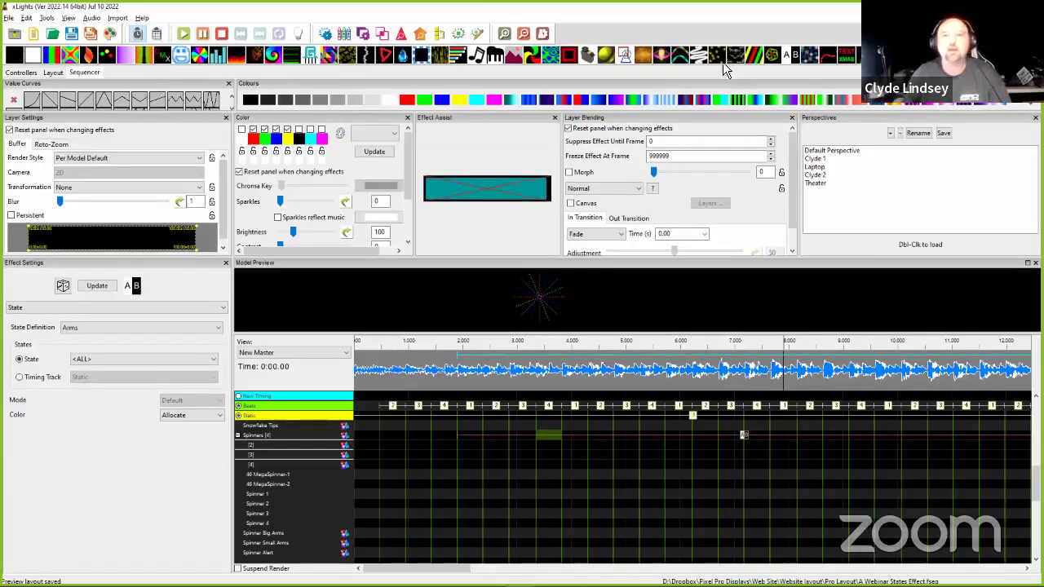
{"action": "left_click_drag", "start_coordinate": [796, 67], "coordinate": [380, 449]}
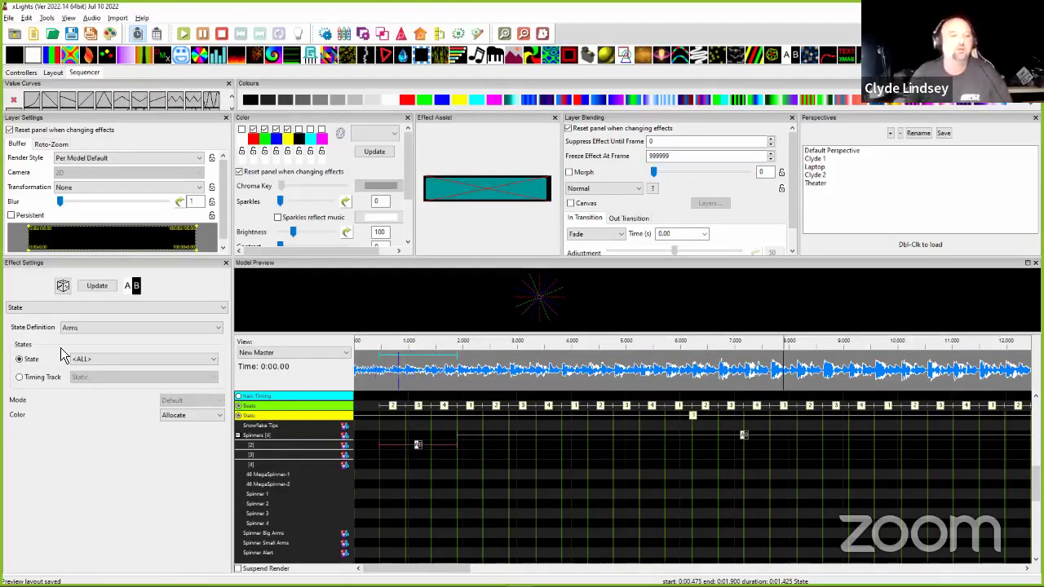
{"action": "left_click", "coordinate": [90, 360]}
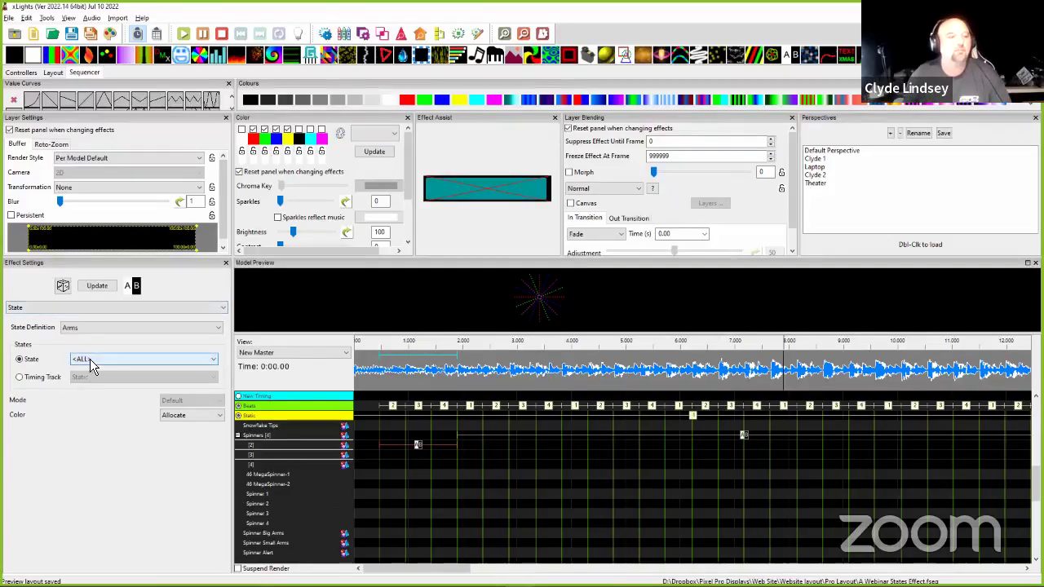
{"action": "left_click", "coordinate": [81, 382]}
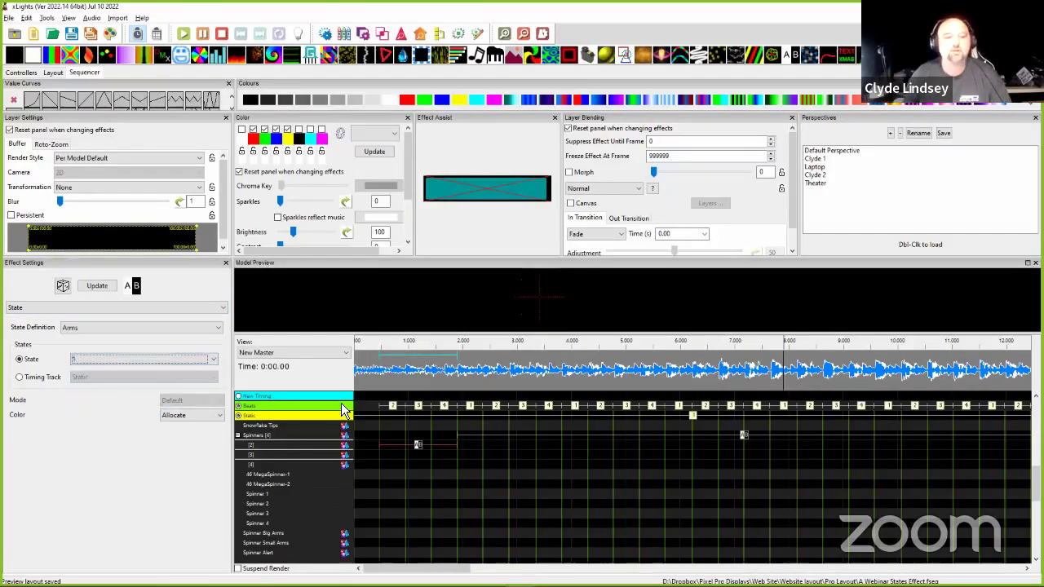
- Place a matching State effect on layer 3 of Spinners from 0.475 to 1.900 s and set its state to 3
{"action": "right_click", "coordinate": [420, 447]}
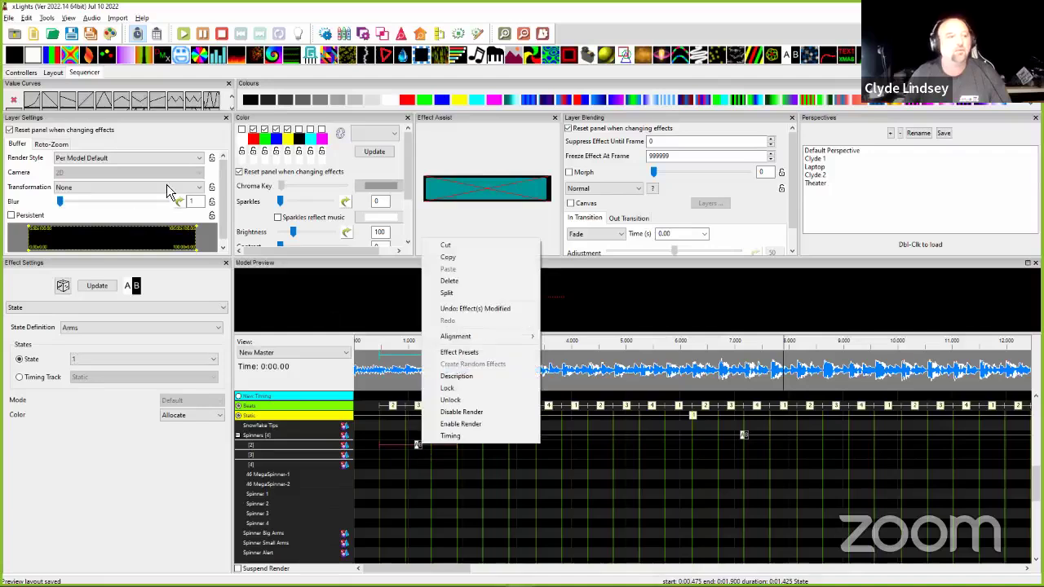
{"action": "key", "text": "Escape"}
{"action": "mouse_move", "coordinate": [380, 455]}
{"action": "left_mouse_down"}
{"action": "mouse_move", "coordinate": [466, 459]}
{"action": "mouse_move", "coordinate": [456, 458]}
{"action": "left_mouse_up"}
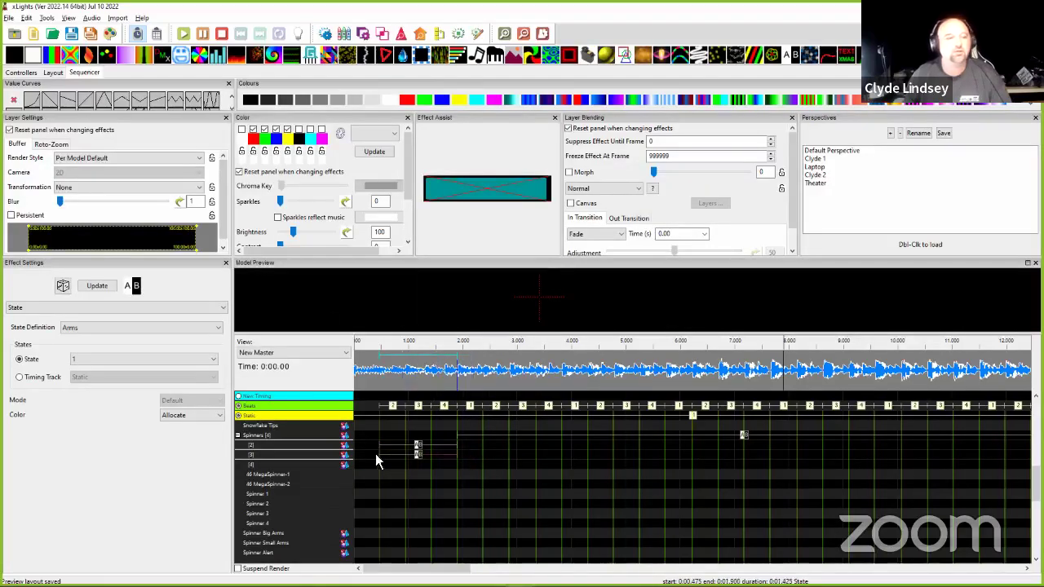
{"action": "left_click", "coordinate": [86, 361]}
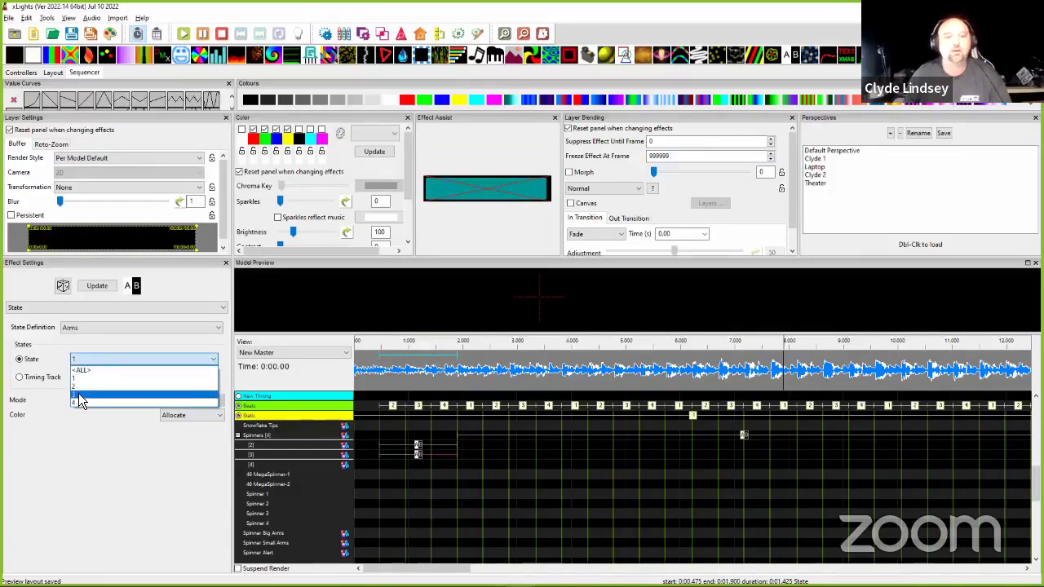
{"action": "left_click", "coordinate": [82, 395]}
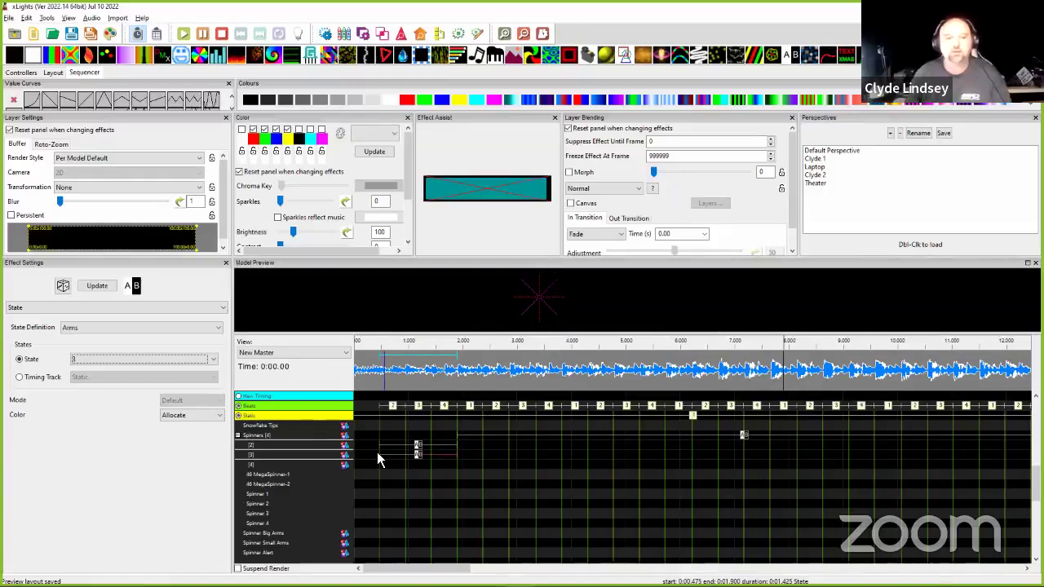
{"action": "left_click", "coordinate": [422, 454]}
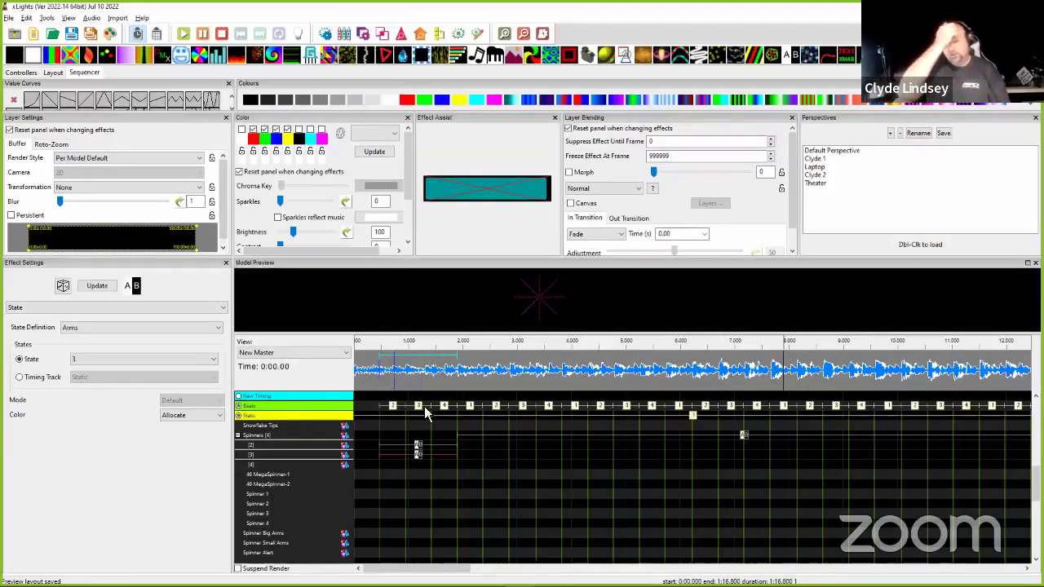
- Move the Faces effect on Spinners earlier so it starts directly after the State effect, at about 13 s
{"action": "left_click", "coordinate": [745, 450]}
{"action": "scroll", "coordinate": [746, 451], "scroll_direction": "down", "scroll_amount": 2}
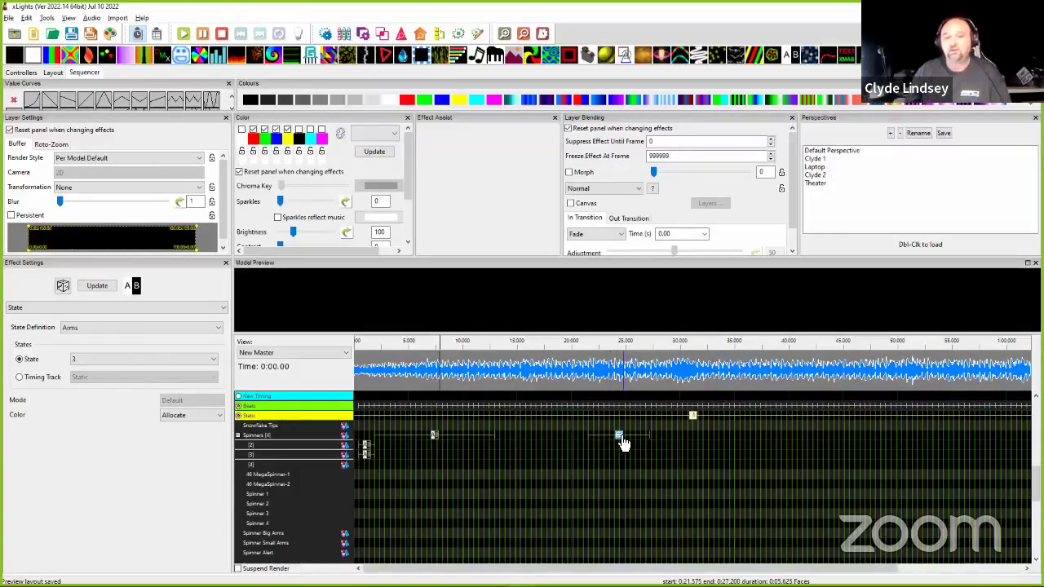
{"action": "left_click_drag", "start_coordinate": [620, 438], "coordinate": [532, 447]}
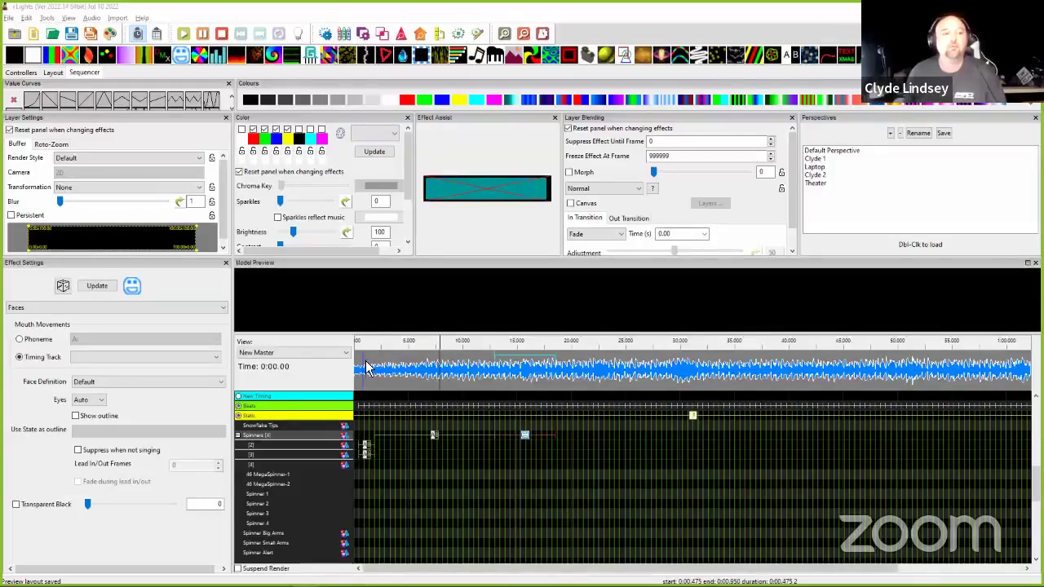
{"action": "left_click", "coordinate": [387, 402]}
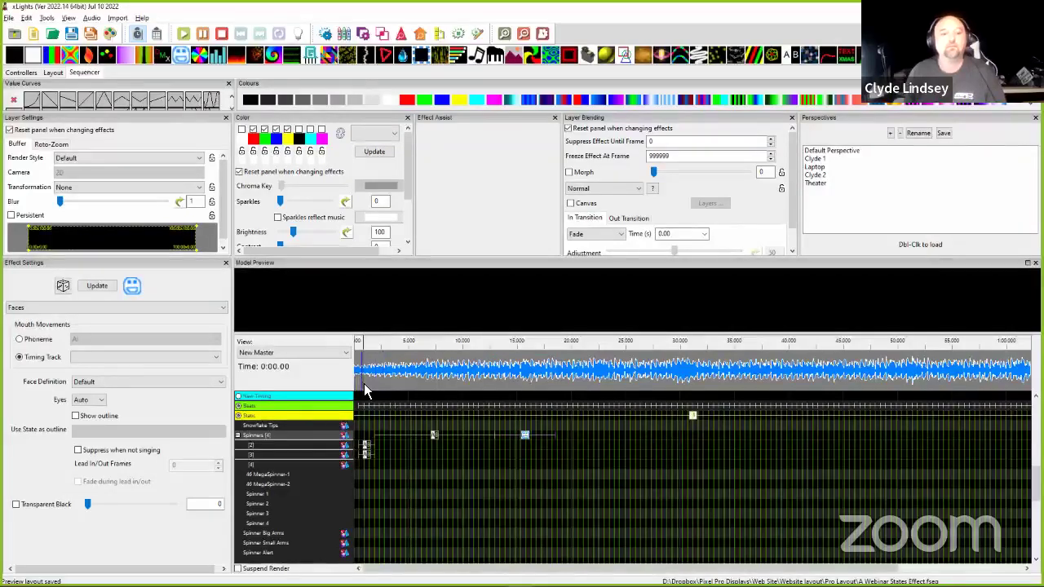
- Examine the layer 2 State effect on Spinners near the start of the sequence
{"action": "left_click", "coordinate": [368, 454]}
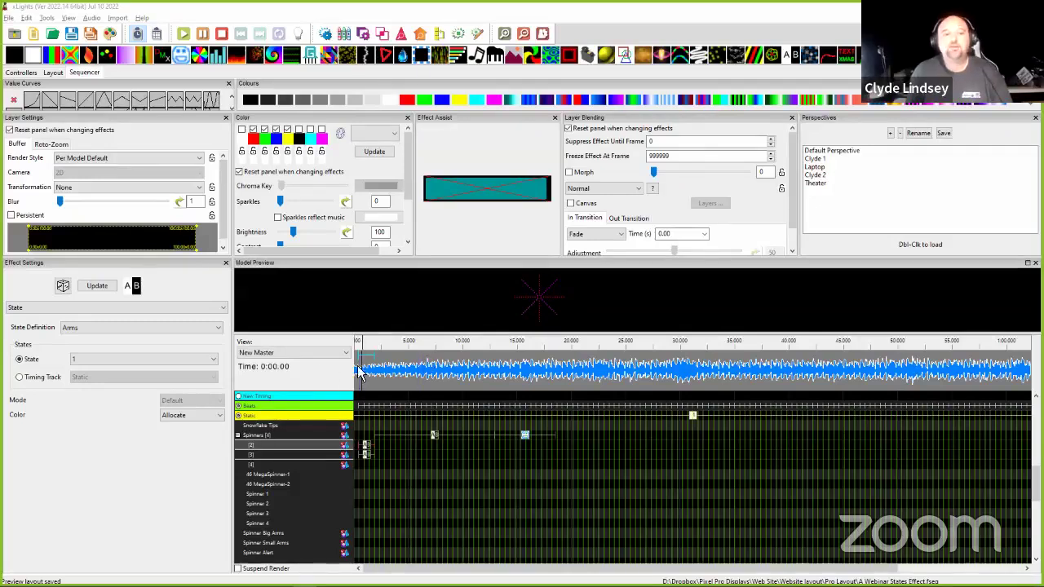
{"action": "scroll", "coordinate": [369, 380], "scroll_direction": "up", "scroll_amount": 1}
{"action": "scroll", "coordinate": [369, 381], "scroll_direction": "up", "scroll_amount": 2}
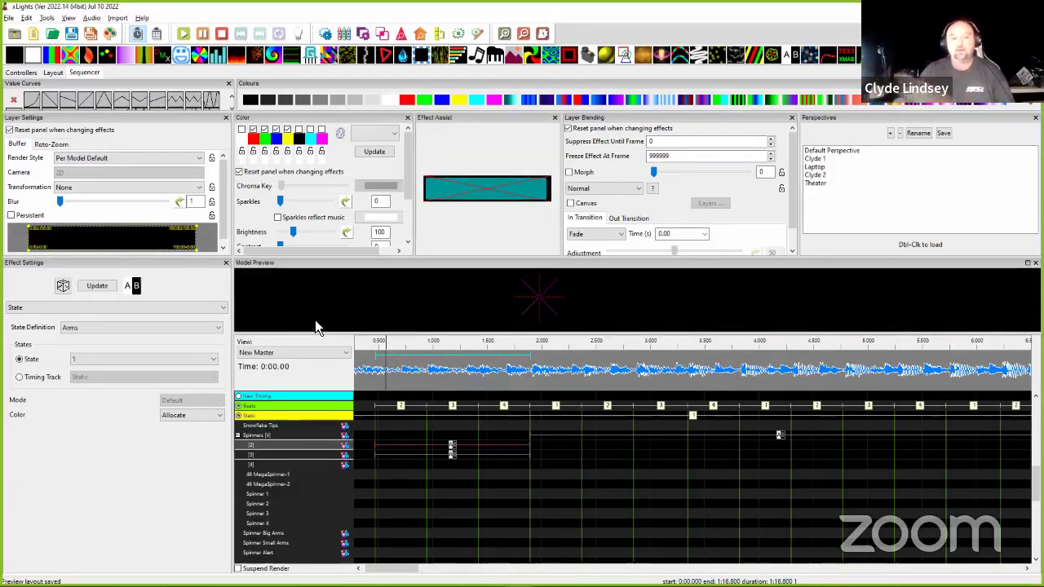
{"action": "left_click", "coordinate": [414, 364]}
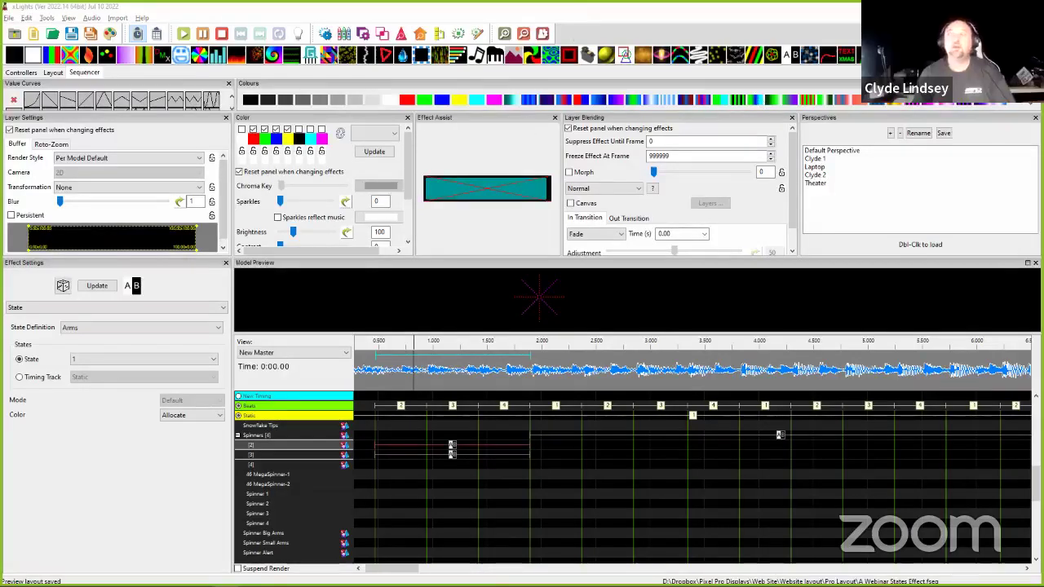
{"action": "left_click", "coordinate": [375, 381]}
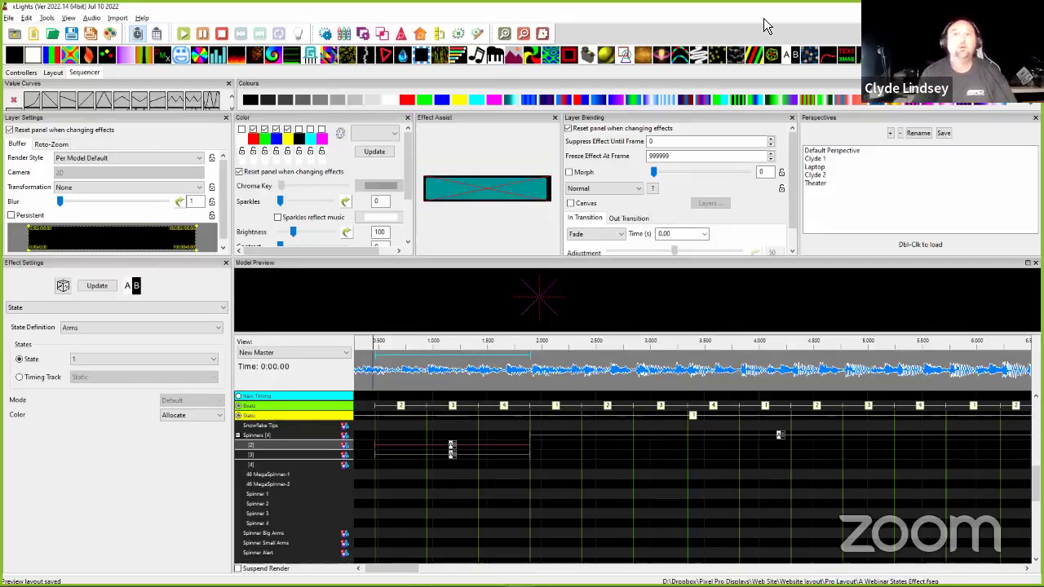
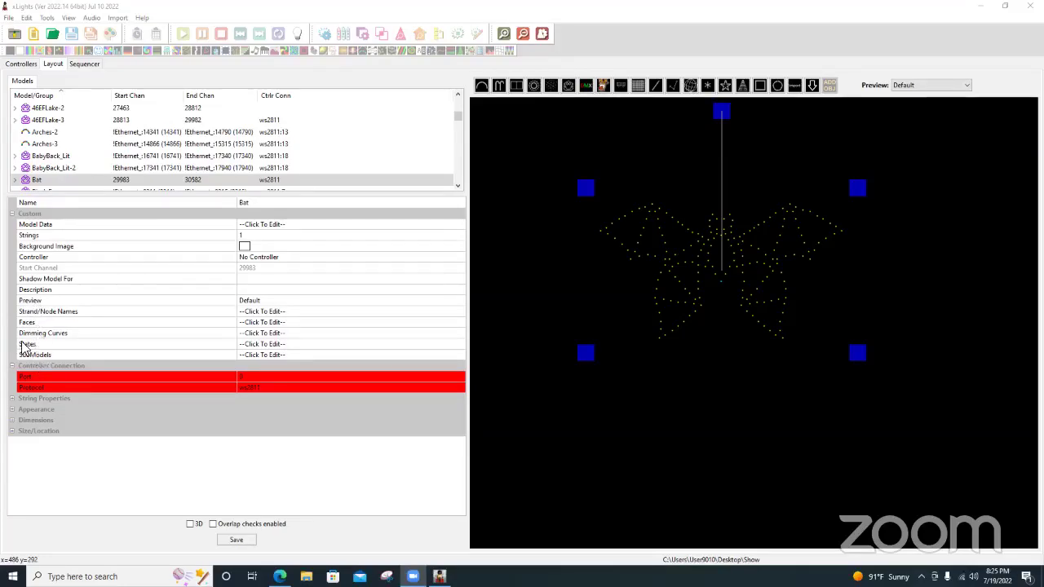
- Open the Bat model's state definitions and review all rows of the Bat flap definition
{"action": "left_click", "coordinate": [459, 348]}
{"action": "left_click", "coordinate": [459, 345]}
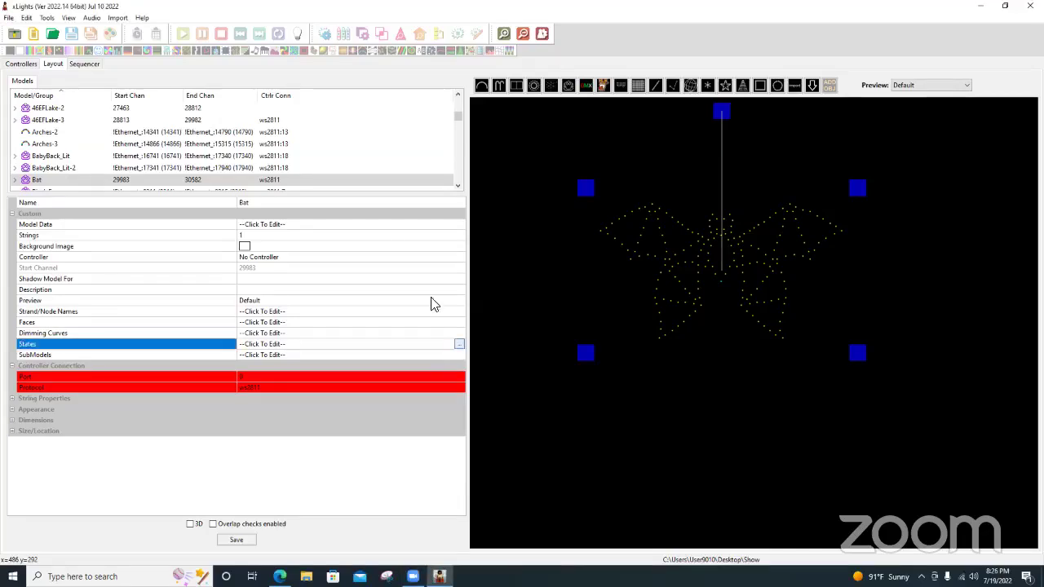
{"action": "left_click", "coordinate": [394, 210]}
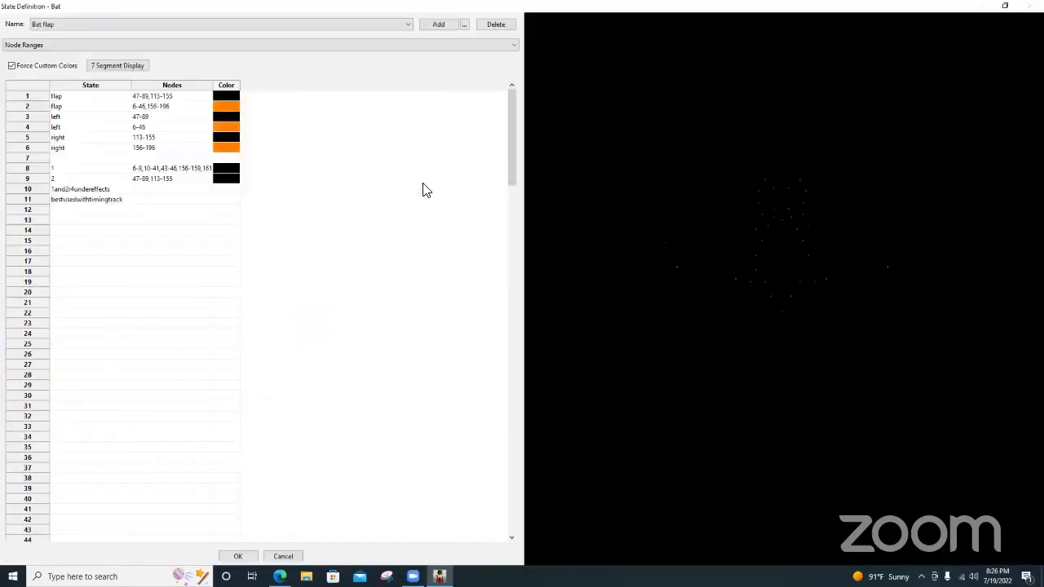
{"action": "left_click", "coordinate": [399, 26]}
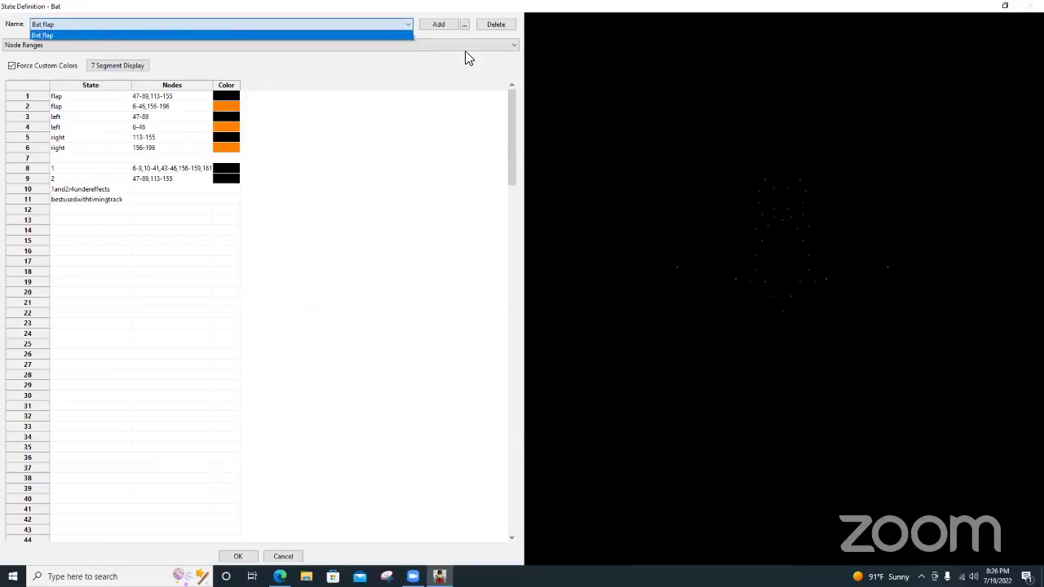
{"action": "left_click", "coordinate": [77, 212]}
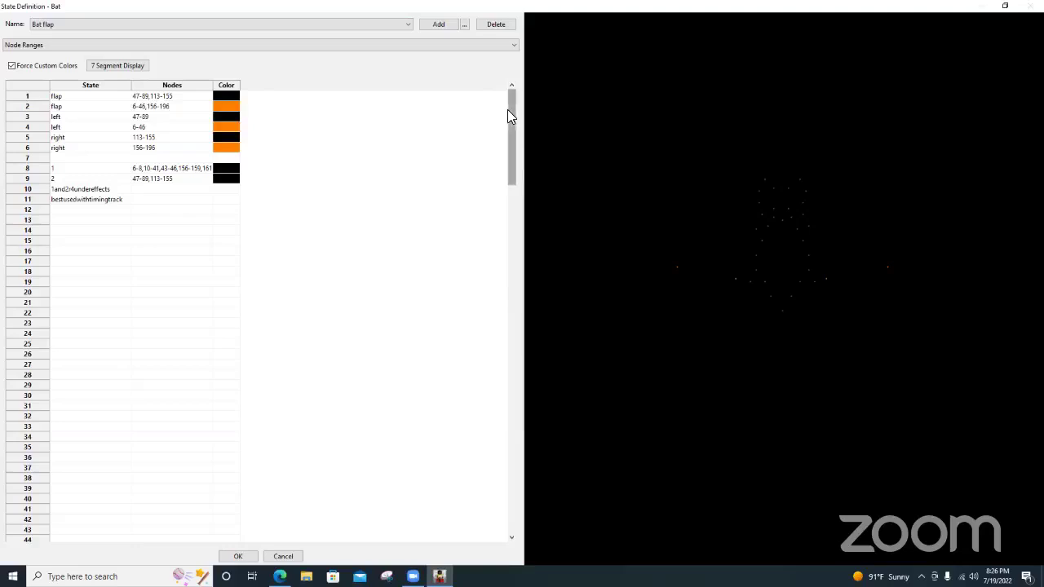
{"action": "left_click_drag", "start_coordinate": [512, 129], "coordinate": [487, 485]}
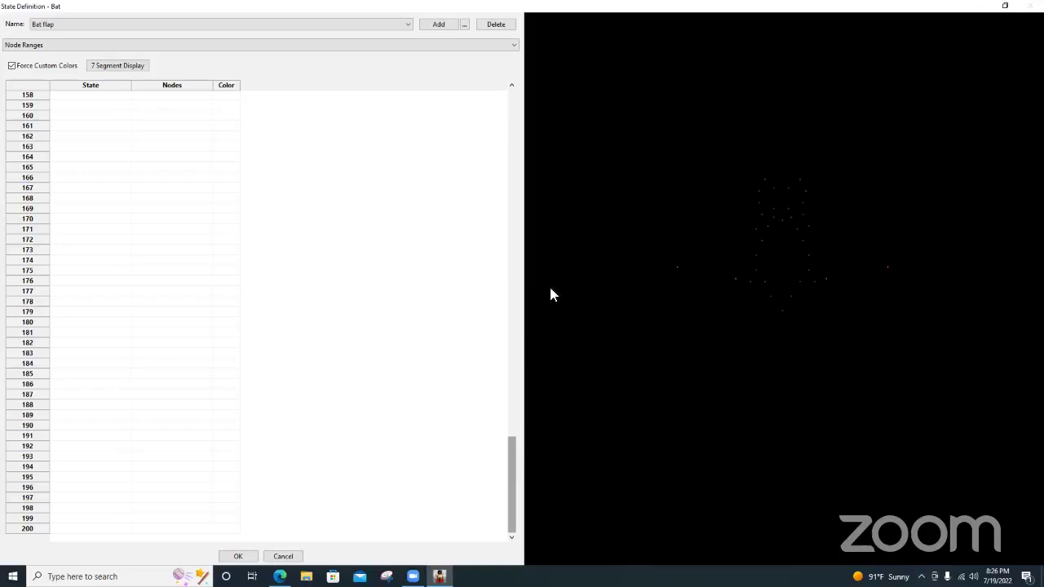
{"action": "left_click", "coordinate": [511, 359]}
{"action": "scroll", "coordinate": [497, 140], "scroll_direction": "up", "scroll_amount": 20}
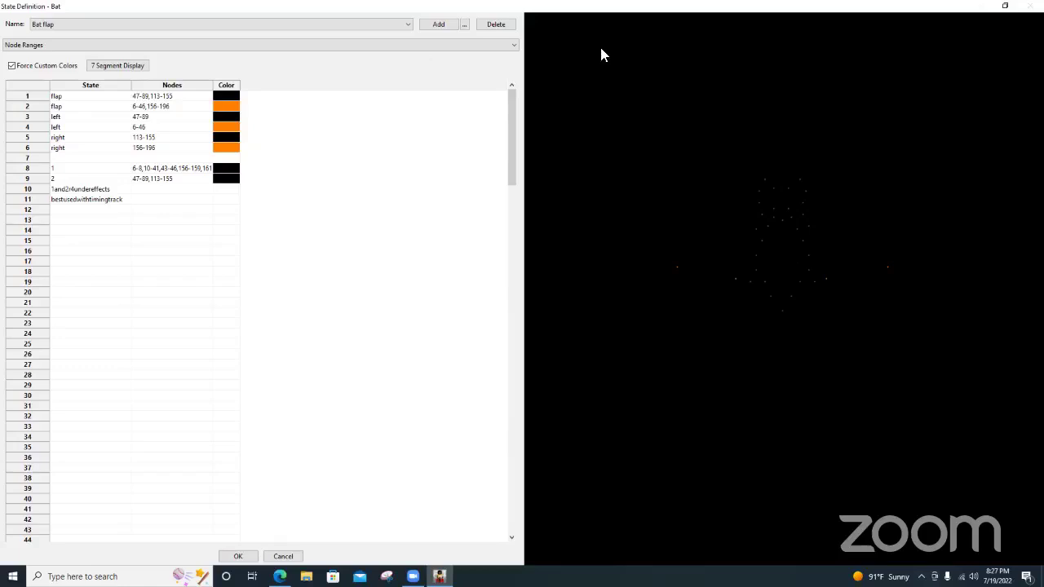
- Restore the state definition window to its smaller size and close it
{"action": "key", "text": "super+Down"}
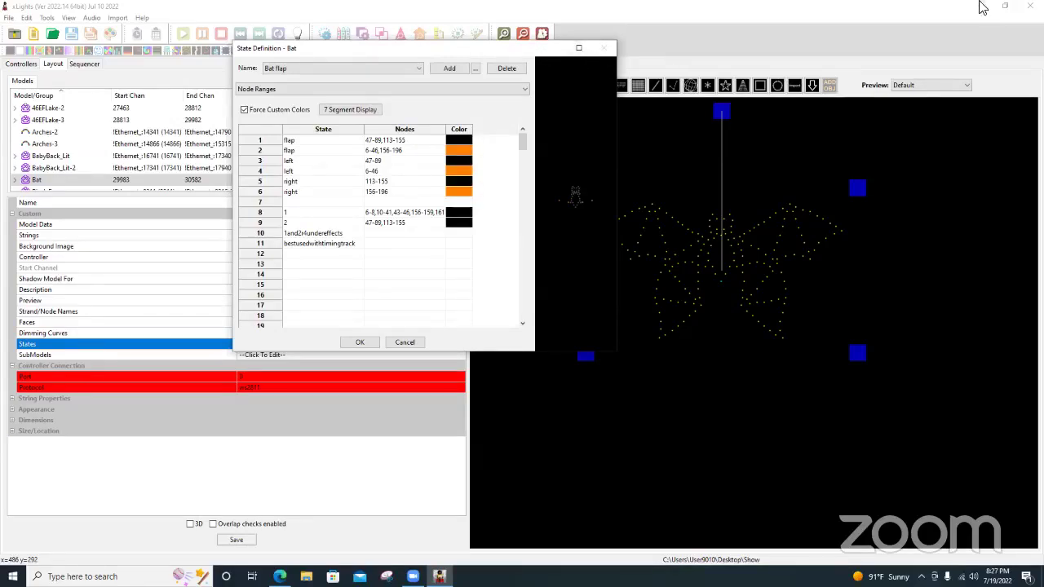
{"action": "left_click", "coordinate": [578, 49]}
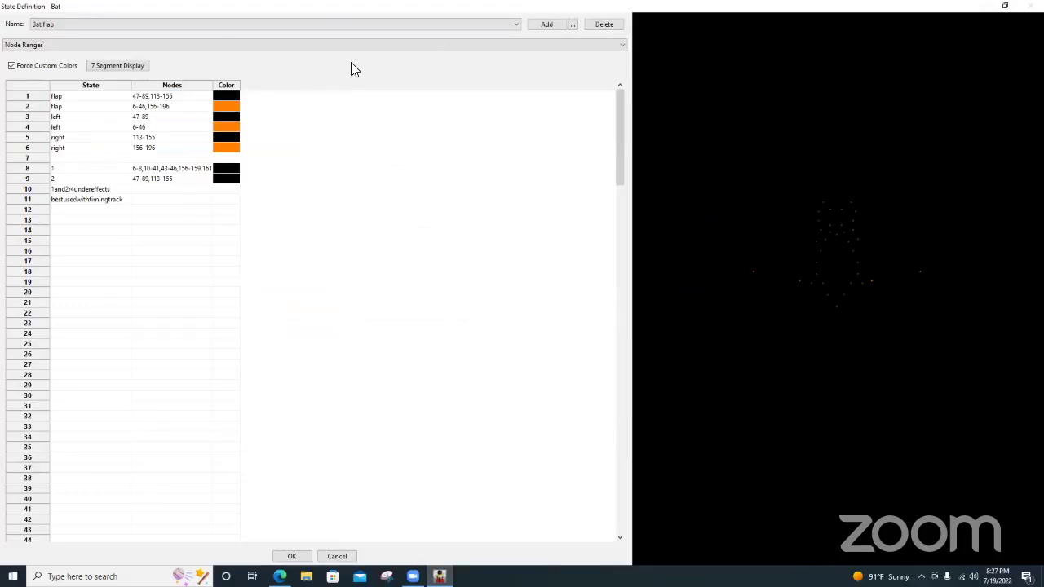
{"action": "key", "text": "super+Down"}
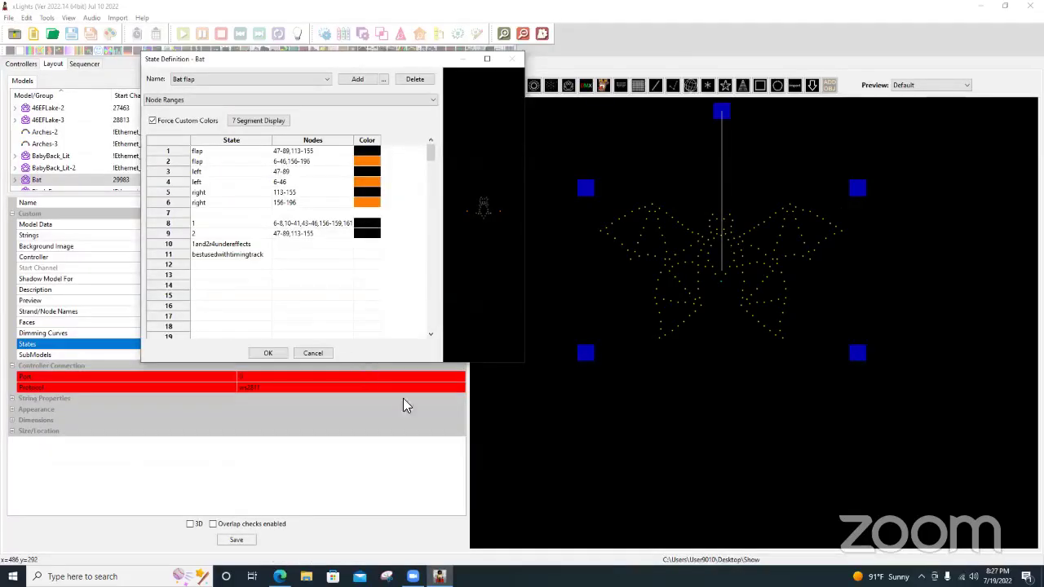
{"action": "left_click", "coordinate": [368, 368]}
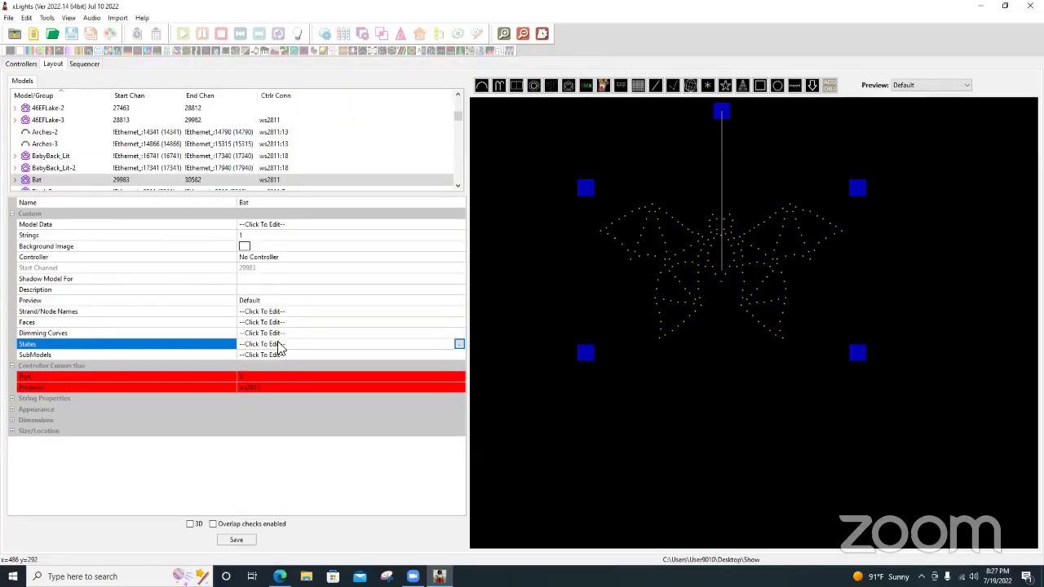
- Open the Bat model's face definition, preview the Face Outline and Face Outline 2 nodes, and cancel out
{"action": "left_click", "coordinate": [458, 322]}
{"action": "left_click", "coordinate": [459, 322]}
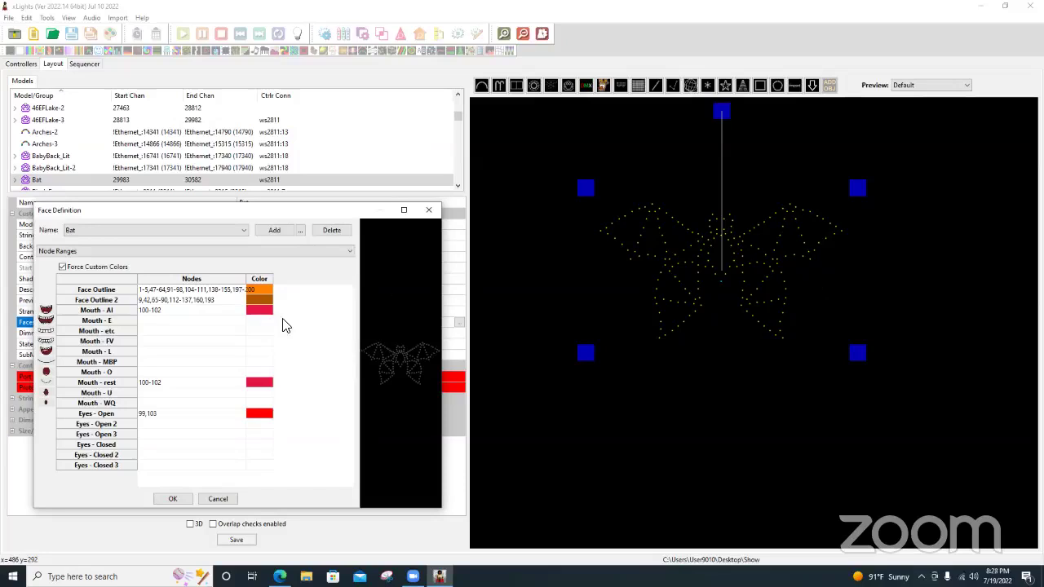
{"action": "left_click", "coordinate": [208, 291]}
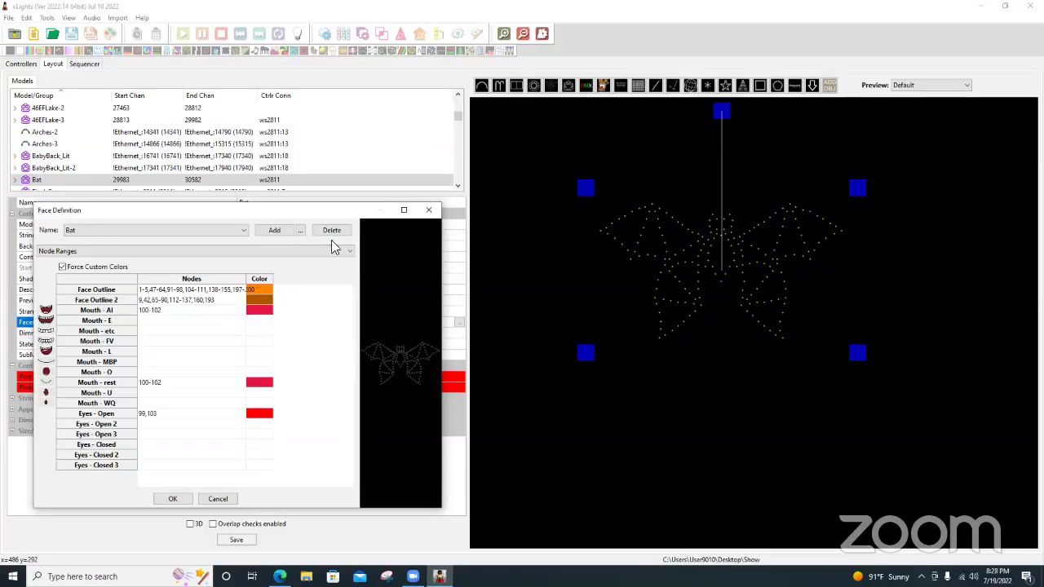
{"action": "left_click", "coordinate": [402, 213]}
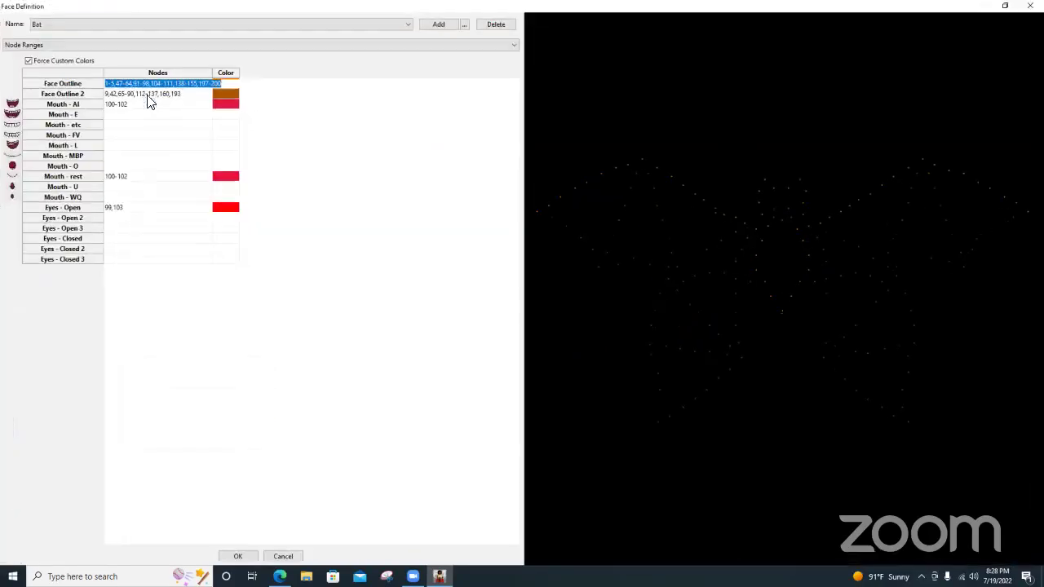
{"action": "key", "text": "Return"}
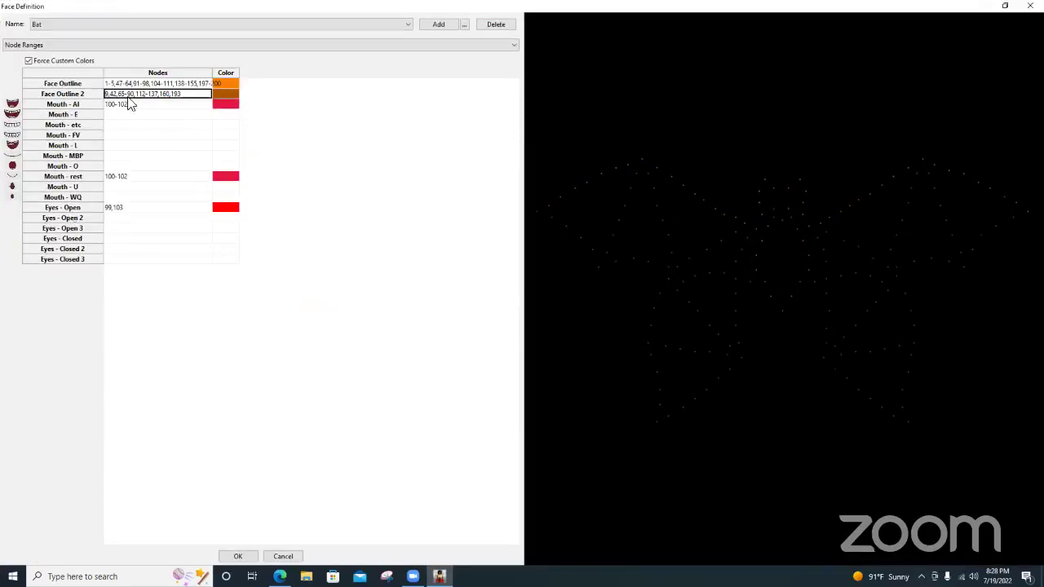
{"action": "key", "text": "Up"}
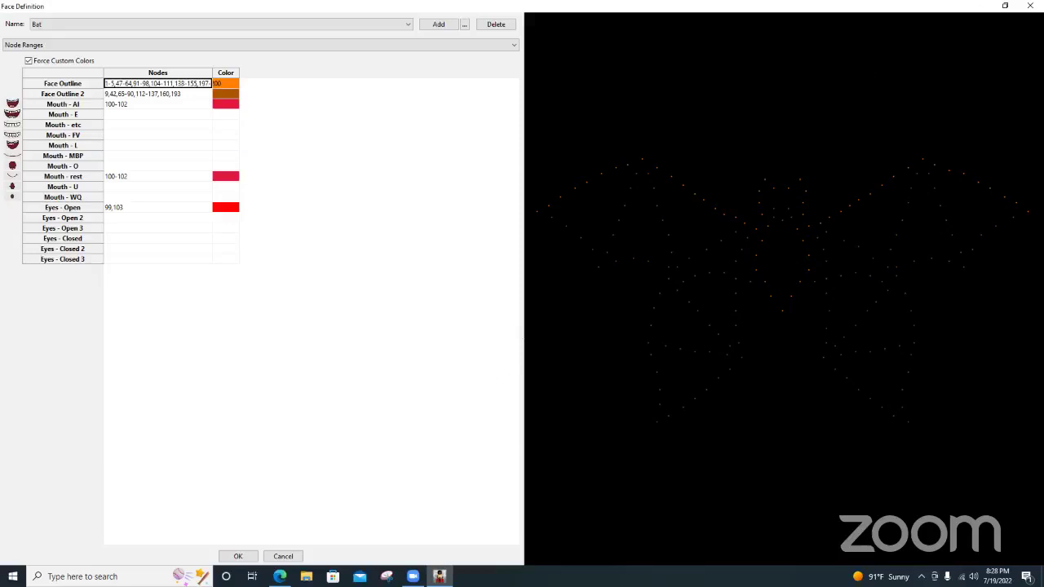
{"action": "left_click", "coordinate": [281, 556]}
- Reopen the Bat model's state definitions at full size and preview the nodes of both flap rows
{"action": "left_click", "coordinate": [384, 345]}
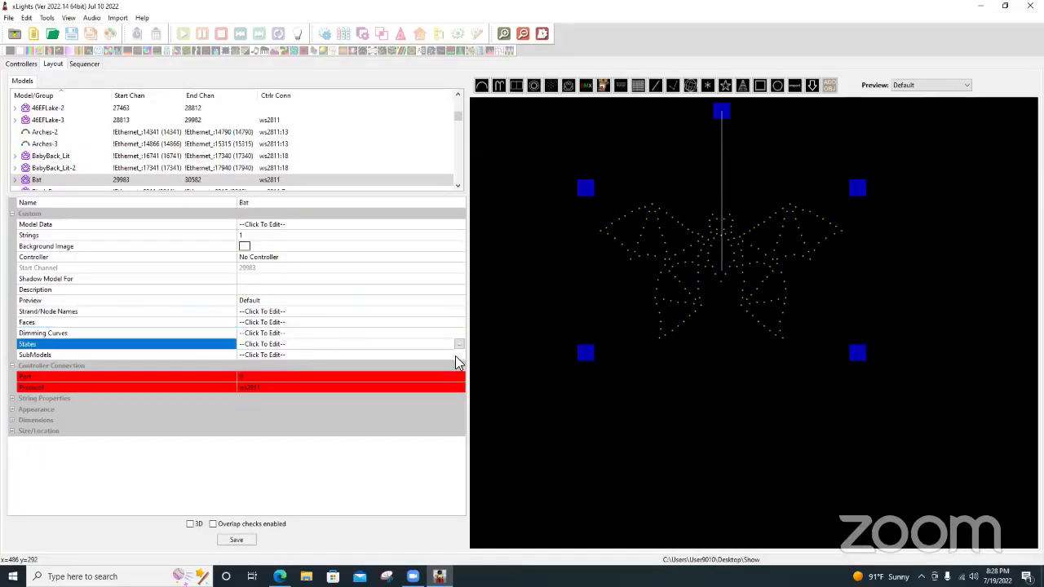
{"action": "left_click", "coordinate": [459, 346]}
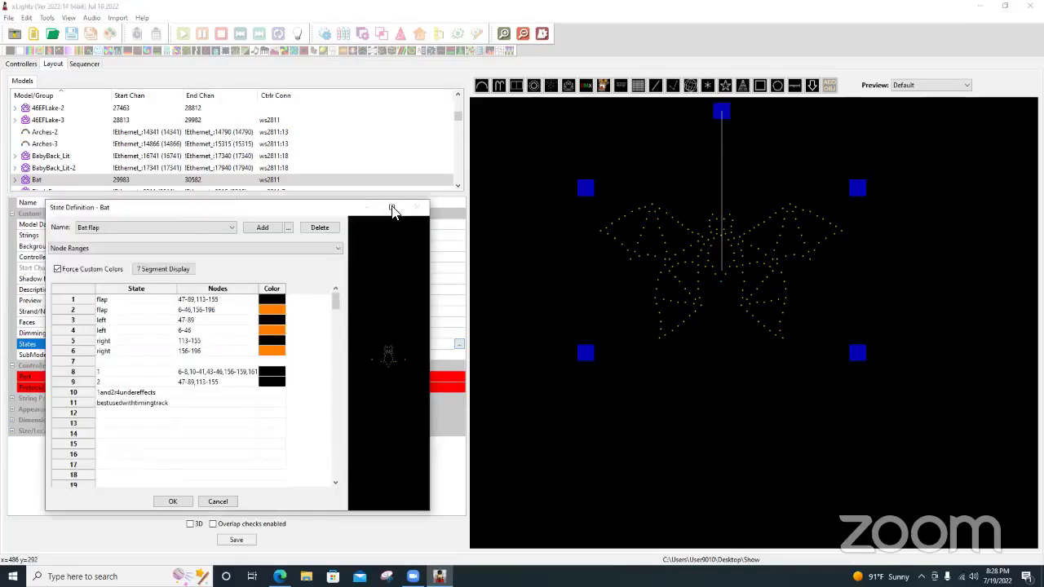
{"action": "key", "text": "super+Up"}
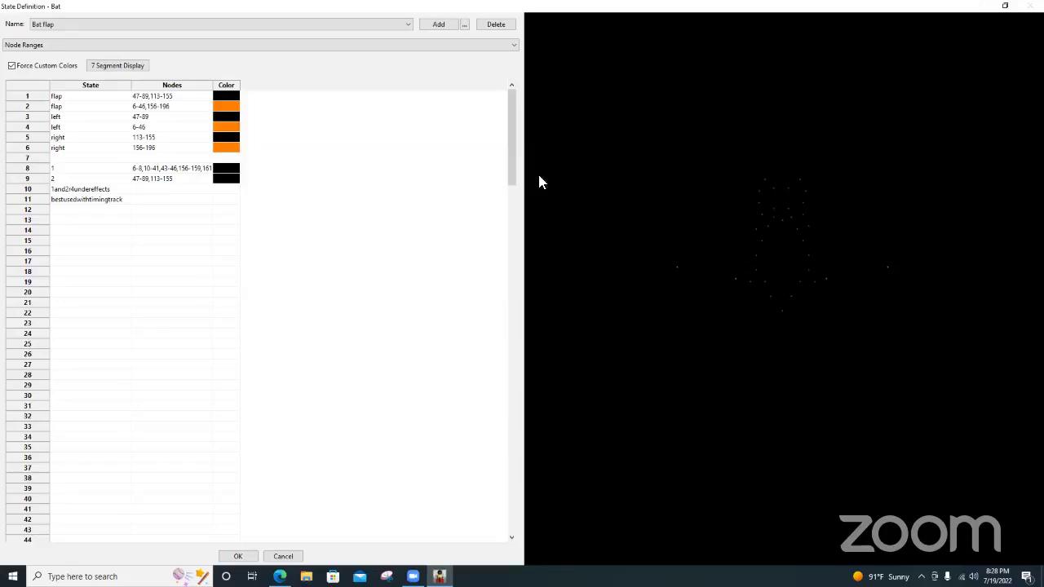
{"action": "left_click", "coordinate": [146, 98]}
{"action": "left_click", "coordinate": [152, 107]}
- Set the color of the first flap row, nodes 47-89,113-155, to green
{"action": "key", "text": "Up"}
{"action": "left_click", "coordinate": [57, 60]}
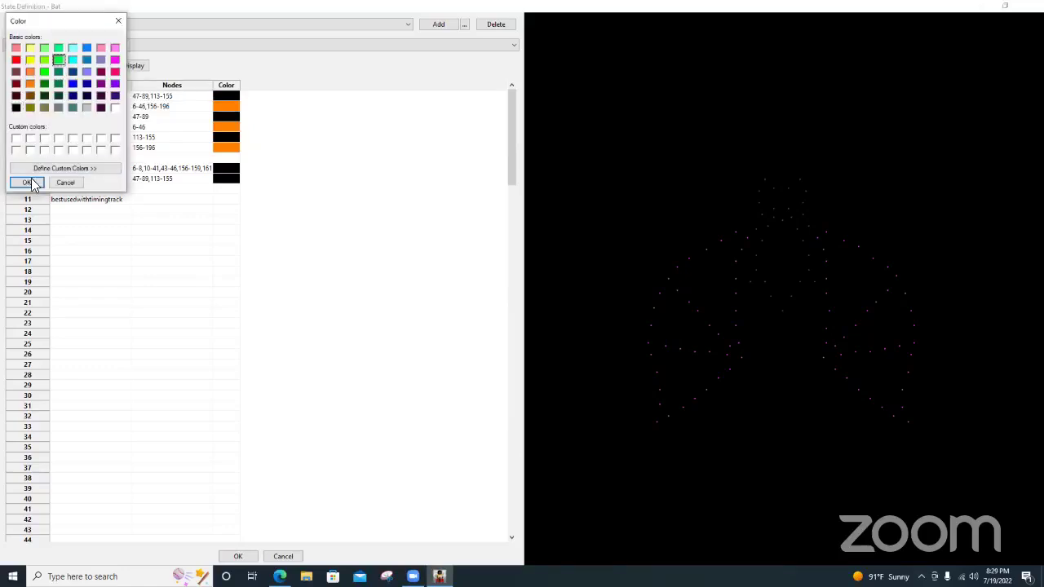
{"action": "left_click", "coordinate": [29, 181]}
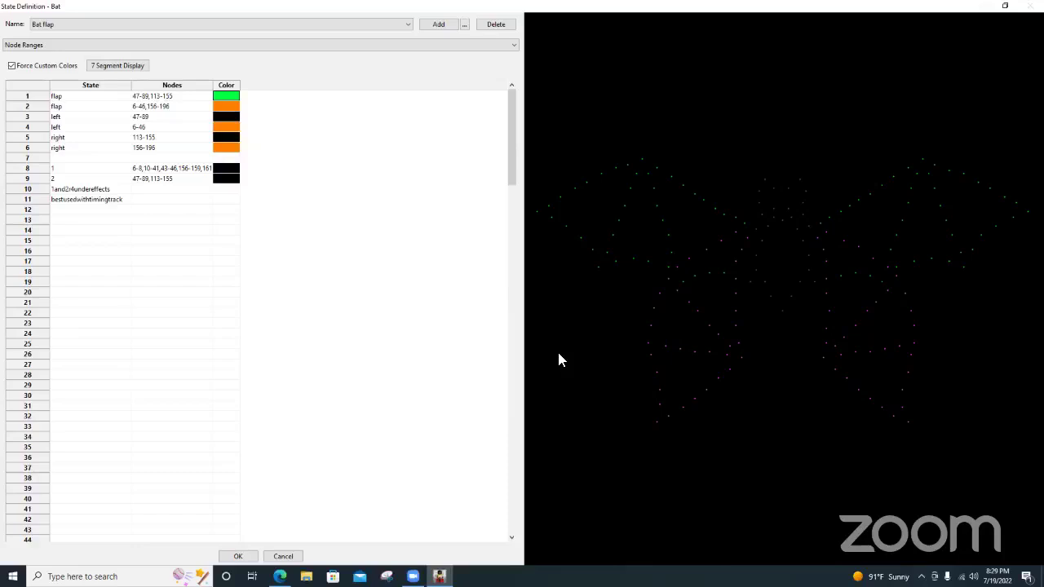
- Set the color of the first flap row, nodes 47-89,113-155, to black
{"action": "left_click", "coordinate": [151, 107]}
{"action": "left_click", "coordinate": [216, 96]}
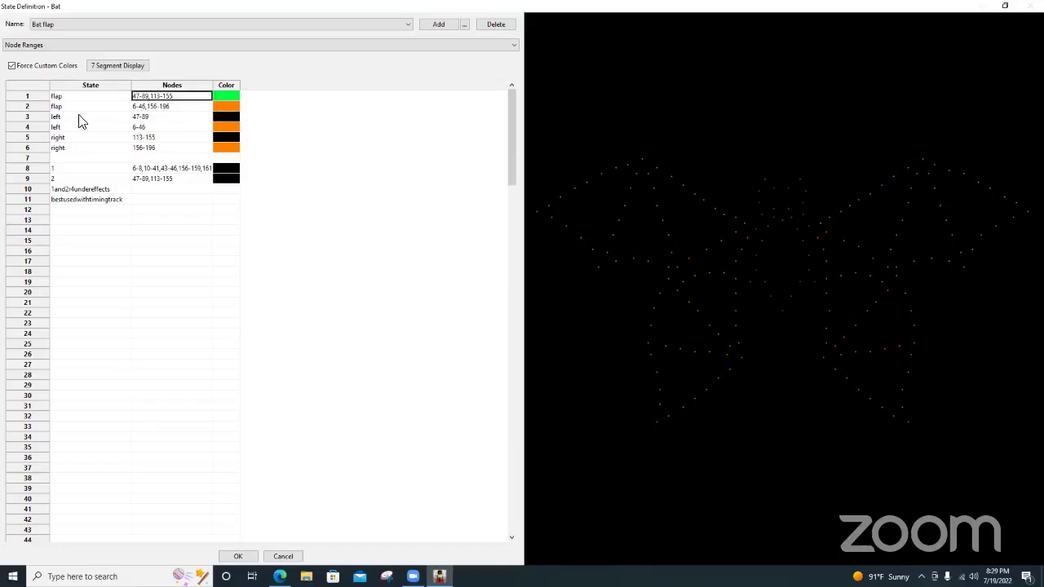
{"action": "left_click", "coordinate": [16, 108]}
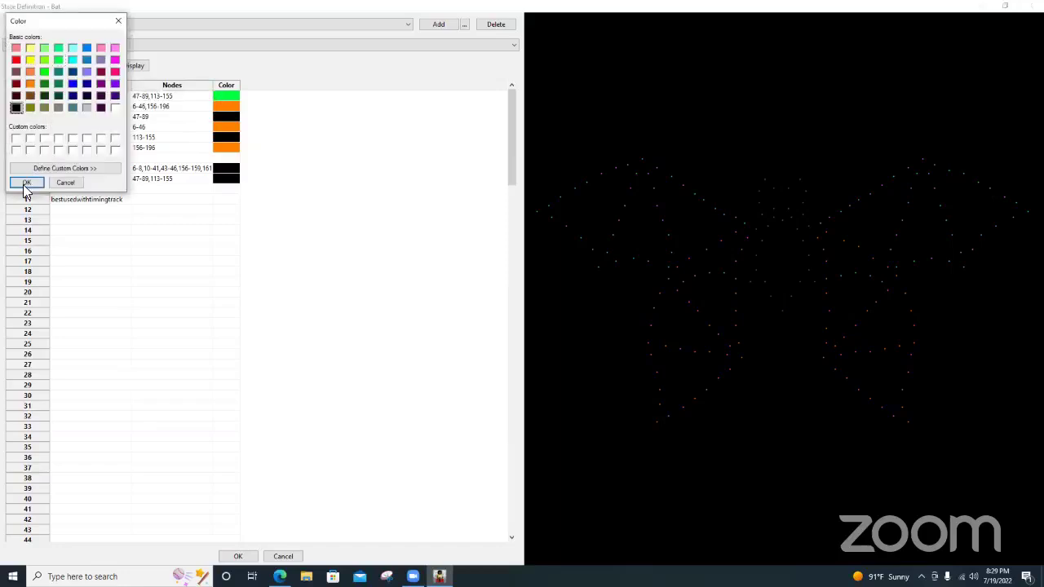
{"action": "left_click", "coordinate": [26, 182]}
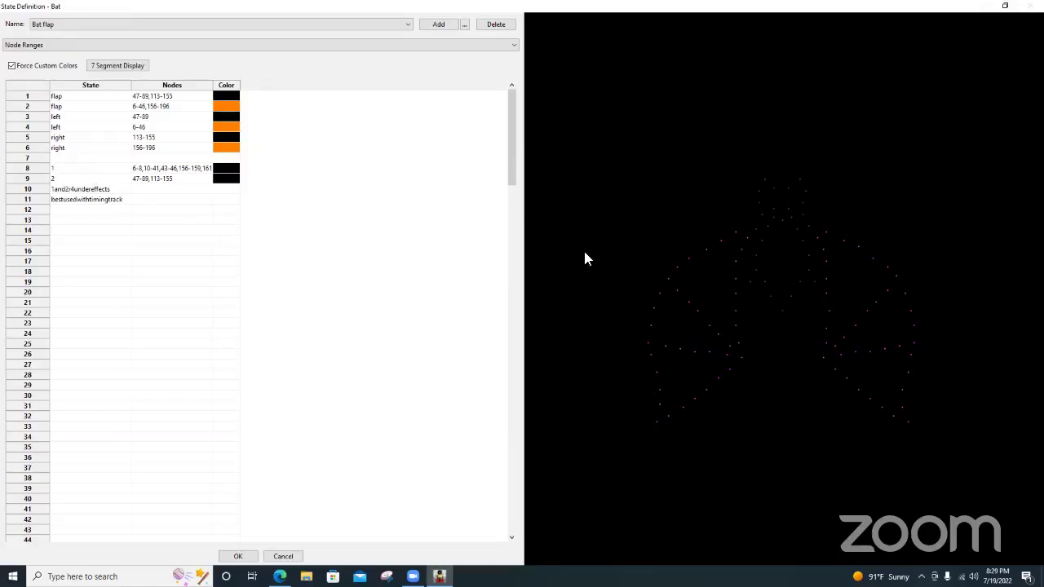
- Preview the nodes of the two flap rows in the Bat flap state definition
{"action": "left_click", "coordinate": [56, 98]}
{"action": "left_click", "coordinate": [61, 108]}
{"action": "left_click", "coordinate": [167, 97]}
{"action": "left_click", "coordinate": [167, 107]}
- Alternate between the node ranges of states 1 and 2 to compare their wing positions in the preview
{"action": "left_click", "coordinate": [151, 170]}
{"action": "left_click", "coordinate": [157, 180]}
{"action": "left_click", "coordinate": [159, 169]}
{"action": "left_click", "coordinate": [159, 180]}
{"action": "left_click", "coordinate": [160, 169]}
{"action": "left_click", "coordinate": [157, 179]}
{"action": "left_click", "coordinate": [160, 168]}
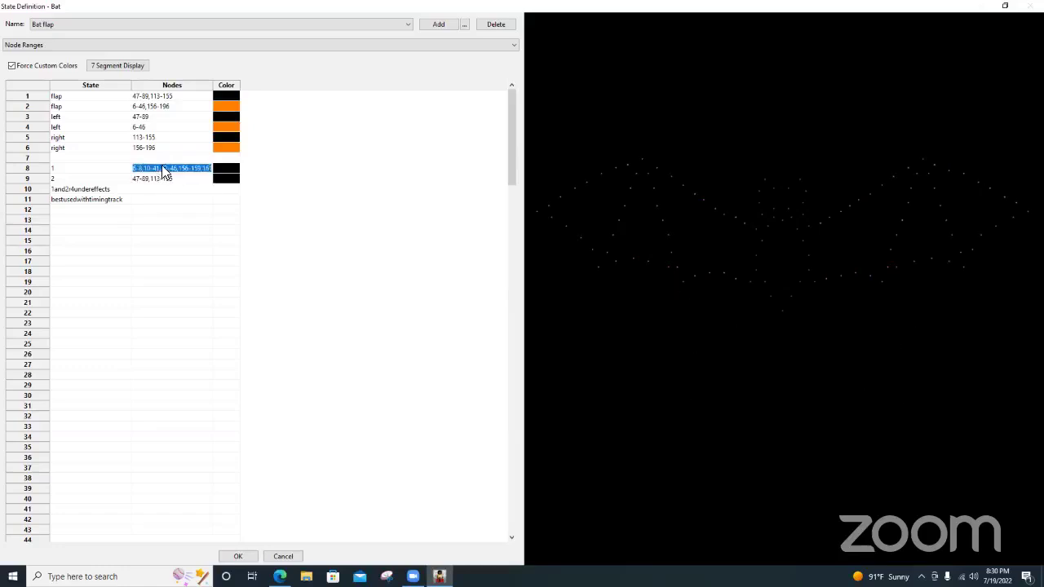
{"action": "left_click", "coordinate": [158, 179]}
{"action": "left_click", "coordinate": [160, 169]}
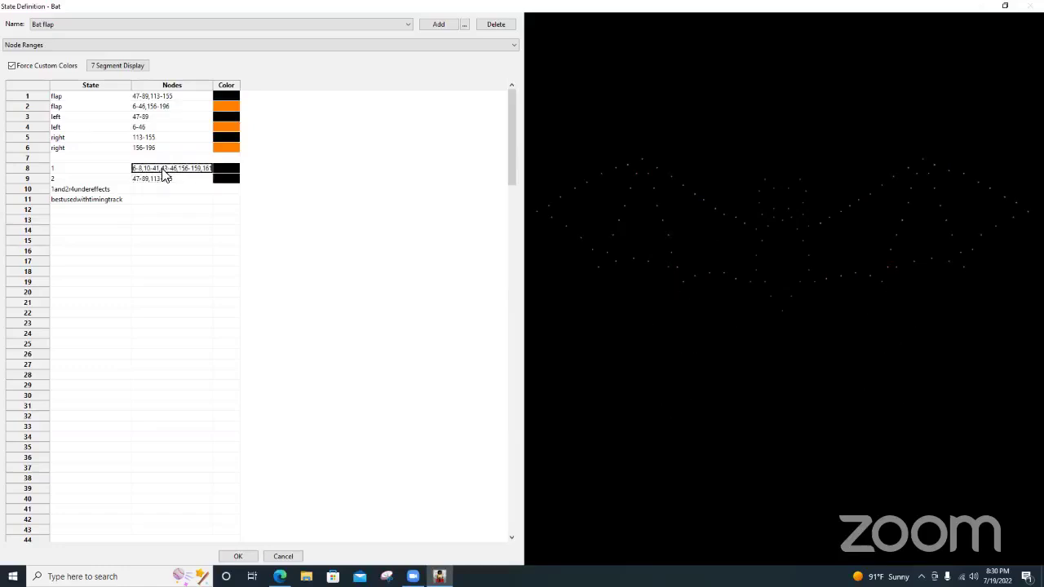
{"action": "left_click", "coordinate": [164, 180]}
{"action": "key", "text": "Up"}
{"action": "left_click", "coordinate": [167, 180]}
- Copy the nodes of state 1 into row 12 in black and name the new state 3
{"action": "key", "text": "Up"}
{"action": "key", "text": "ctrl+a"}
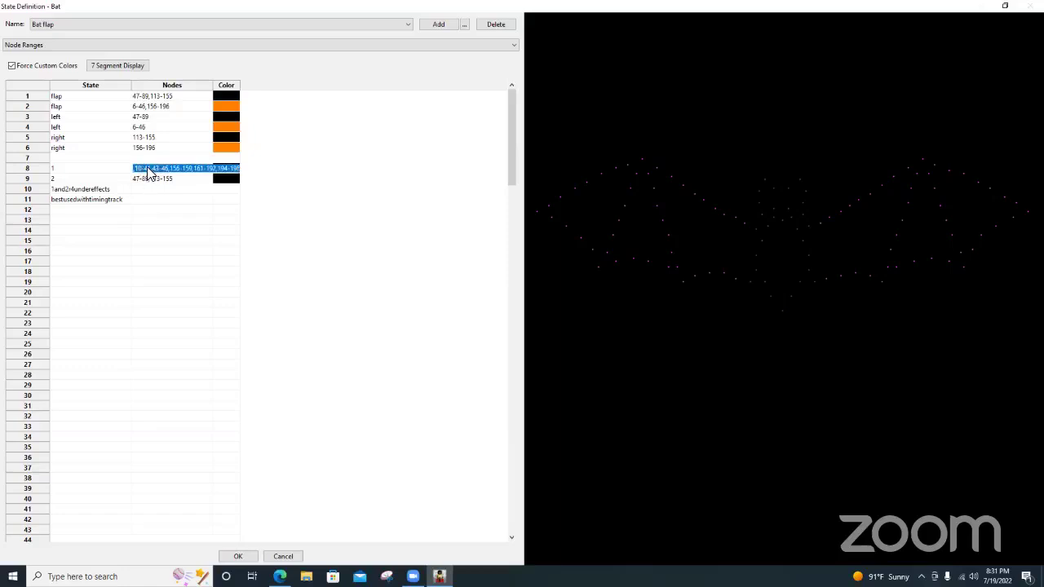
{"action": "left_click", "coordinate": [137, 210]}
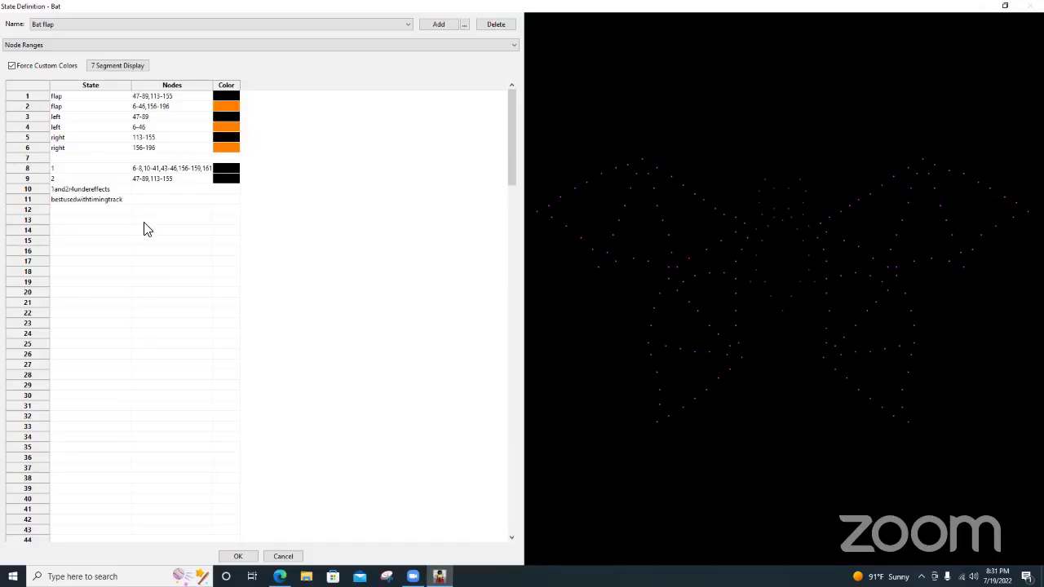
{"action": "type", "text": "-46,156-159,161-192,194-196"}
{"action": "left_click", "coordinate": [223, 215]}
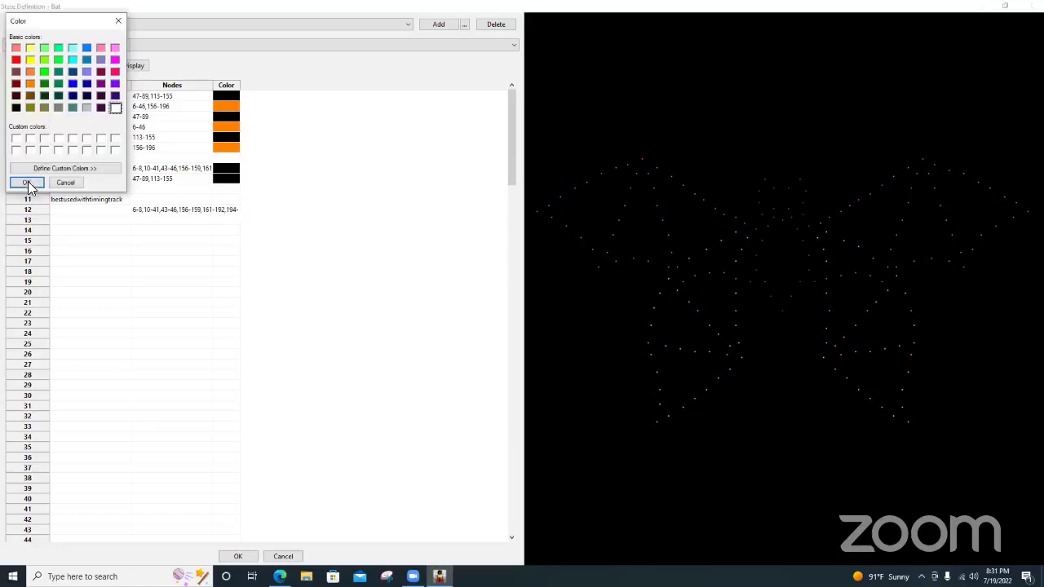
{"action": "key", "text": "Return"}
{"action": "left_click", "coordinate": [56, 212]}
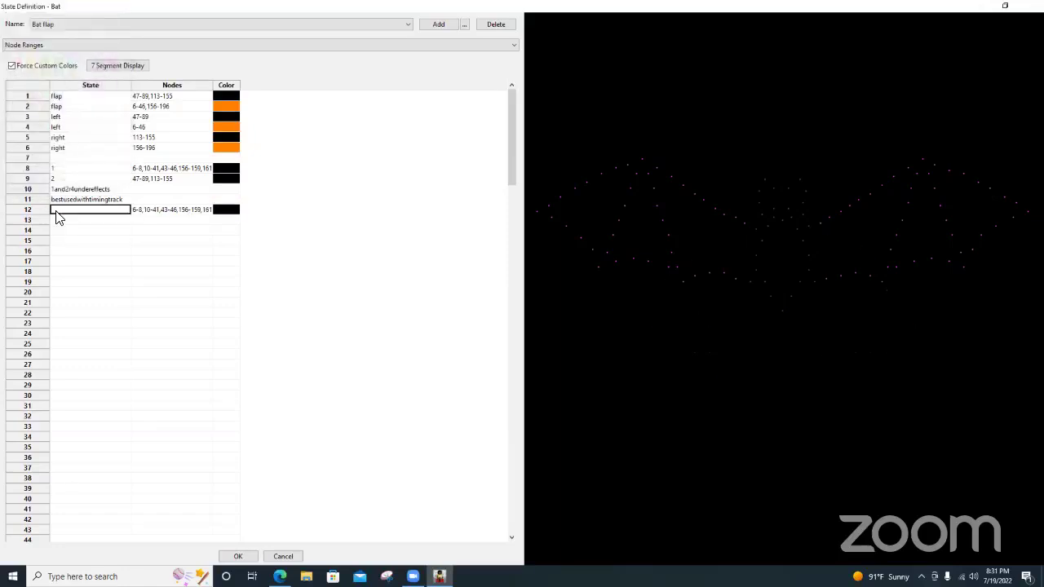
{"action": "type", "text": "3"}
{"action": "key", "text": "Return"}
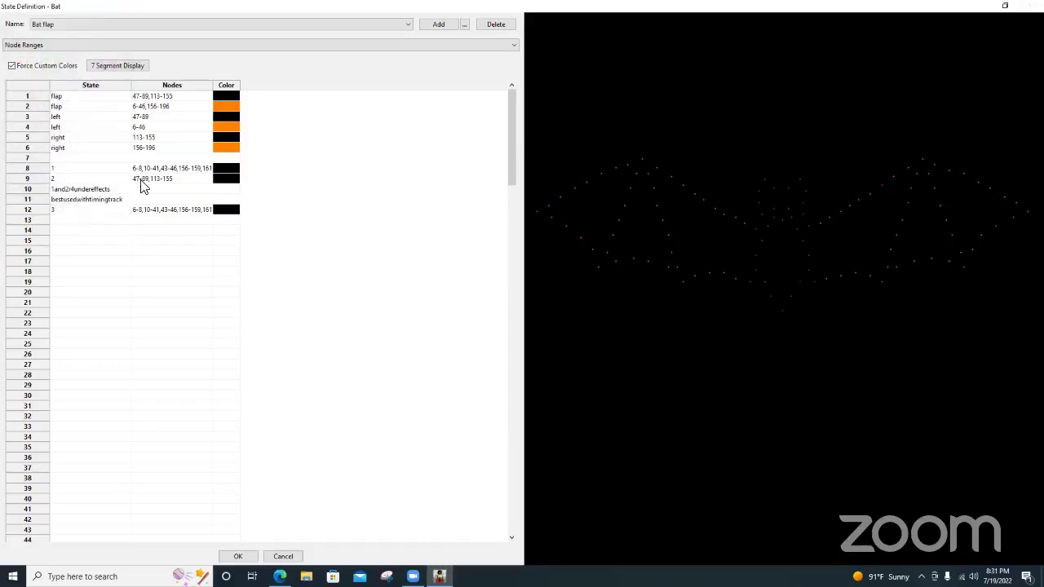
- Copy state 2's nodes 47-89,113-155 into row 13 in black, name that state 4, and accept the state definitions
{"action": "left_click", "coordinate": [149, 181]}
{"action": "double_click", "coordinate": [149, 183]}
{"action": "key", "text": "ctrl+c"}
{"action": "left_click", "coordinate": [155, 224]}
{"action": "key", "text": "Escape"}
{"action": "key", "text": "ctrl+v"}
{"action": "key", "text": "Tab"}
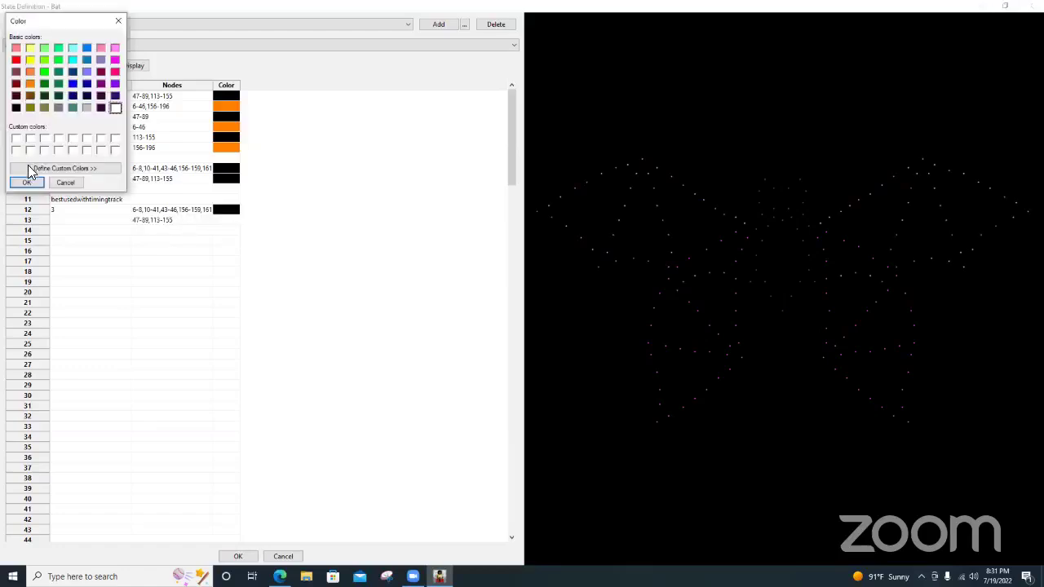
{"action": "left_click", "coordinate": [27, 183]}
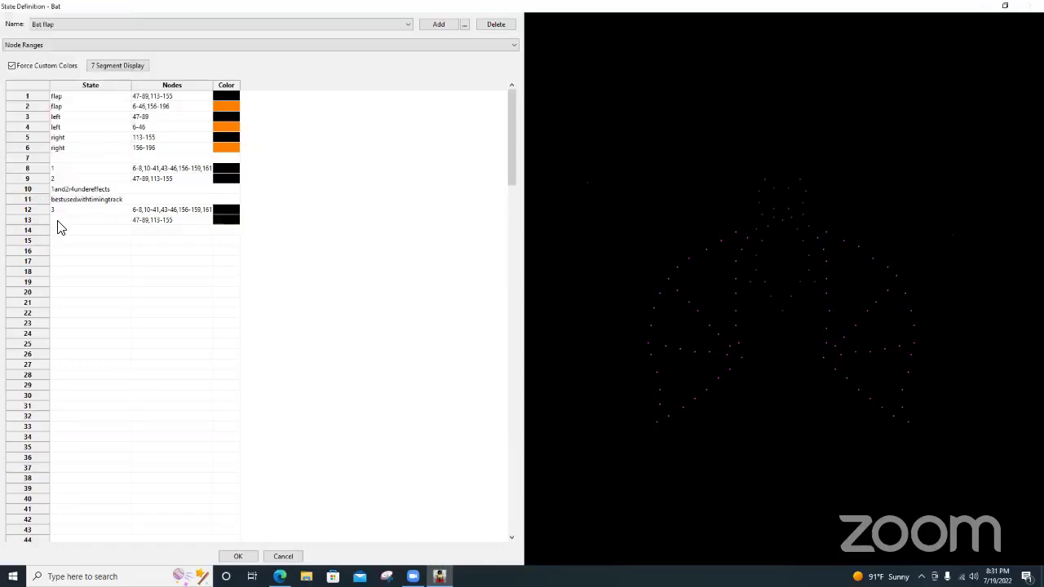
{"action": "left_click", "coordinate": [59, 224]}
{"action": "type", "text": "4"}
{"action": "left_click", "coordinate": [235, 556]}
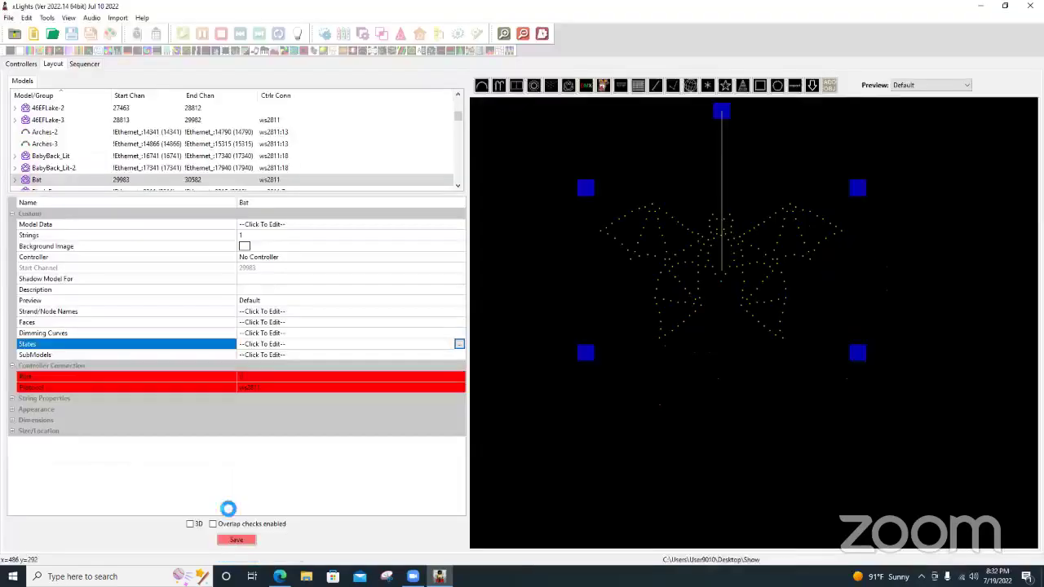
- Create a new sequence in the Sequencer using the Sweet but Psycho_nogun audio file
{"action": "left_click", "coordinate": [86, 65]}
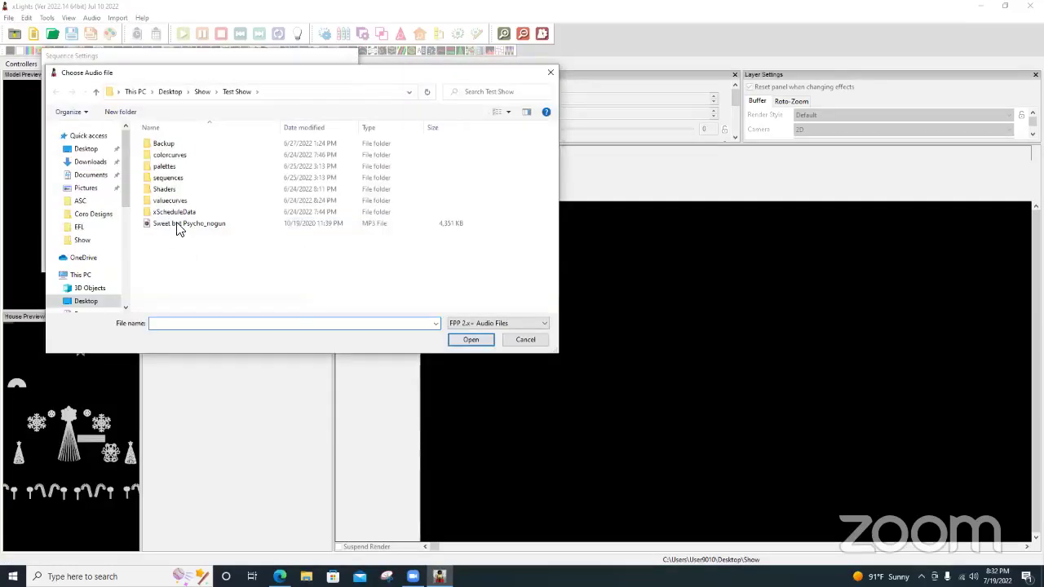
{"action": "double_click", "coordinate": [181, 224]}
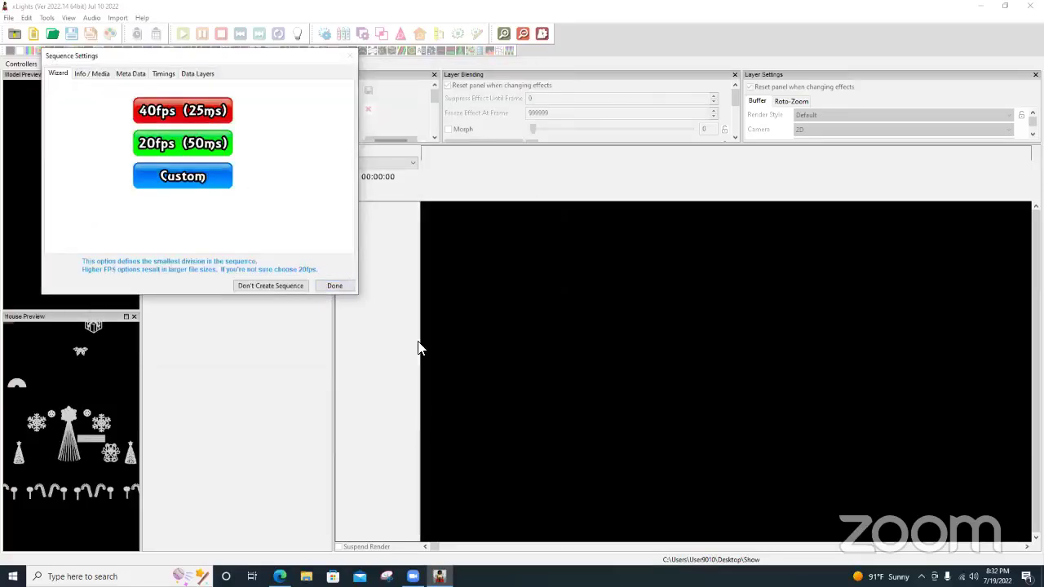
{"action": "key", "text": "Return"}
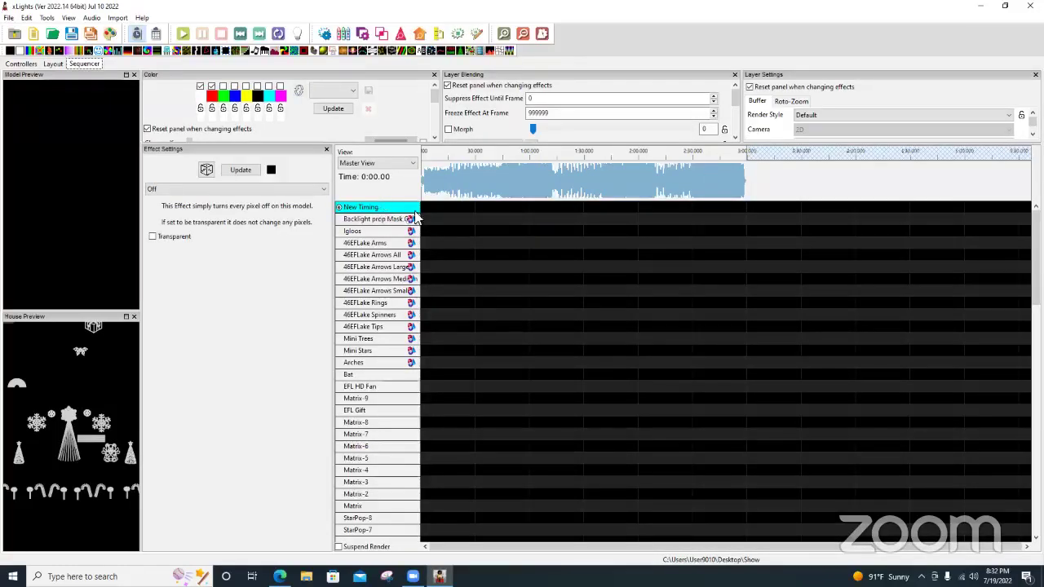
- Add a timing track named bats using the Bar and Beat Tracker: Beats interval
{"action": "right_click", "coordinate": [399, 208]}
{"action": "left_click", "coordinate": [486, 215]}
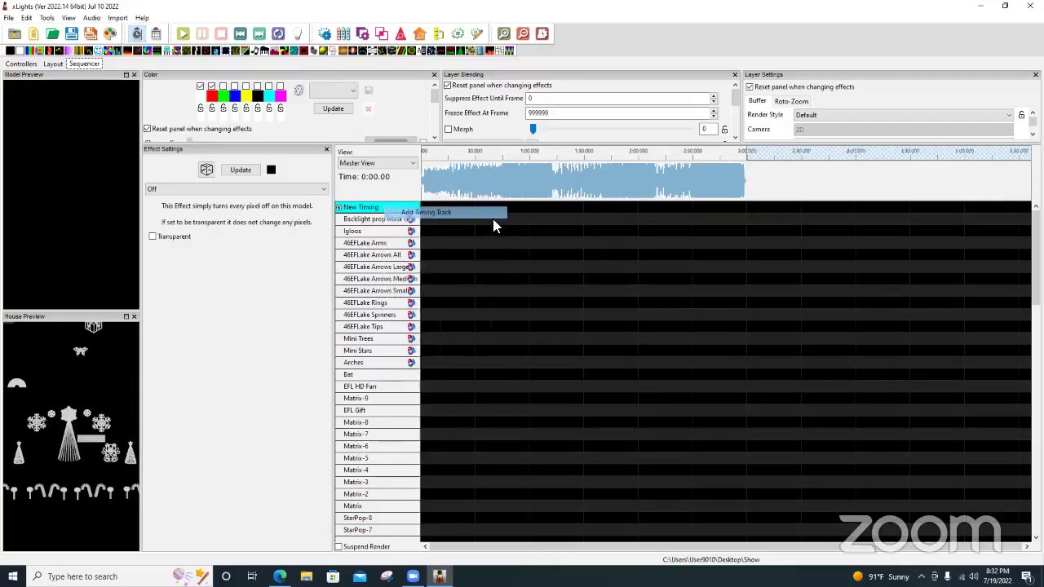
{"action": "left_click", "coordinate": [421, 216]}
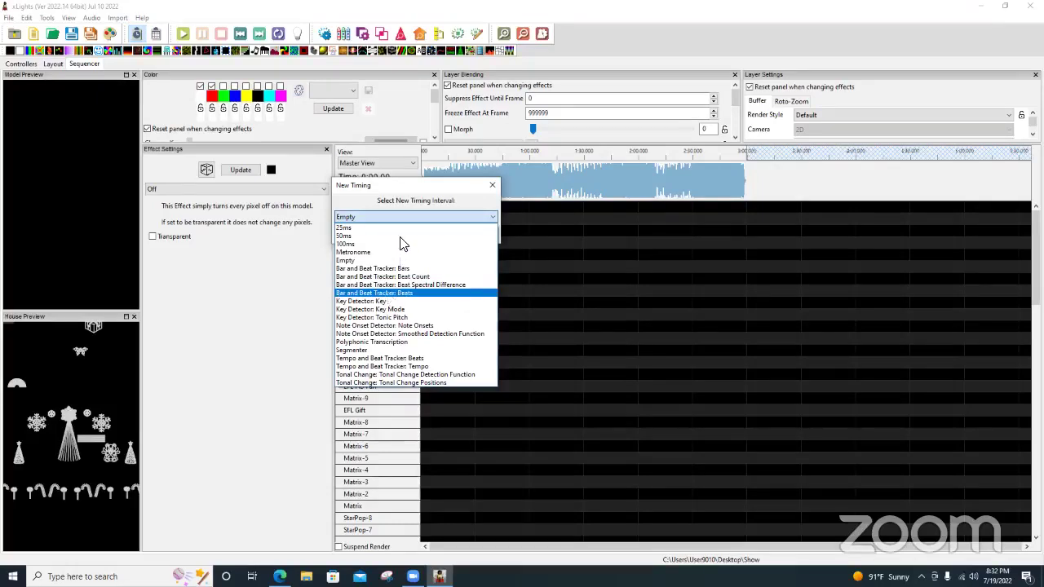
{"action": "key", "text": "Return"}
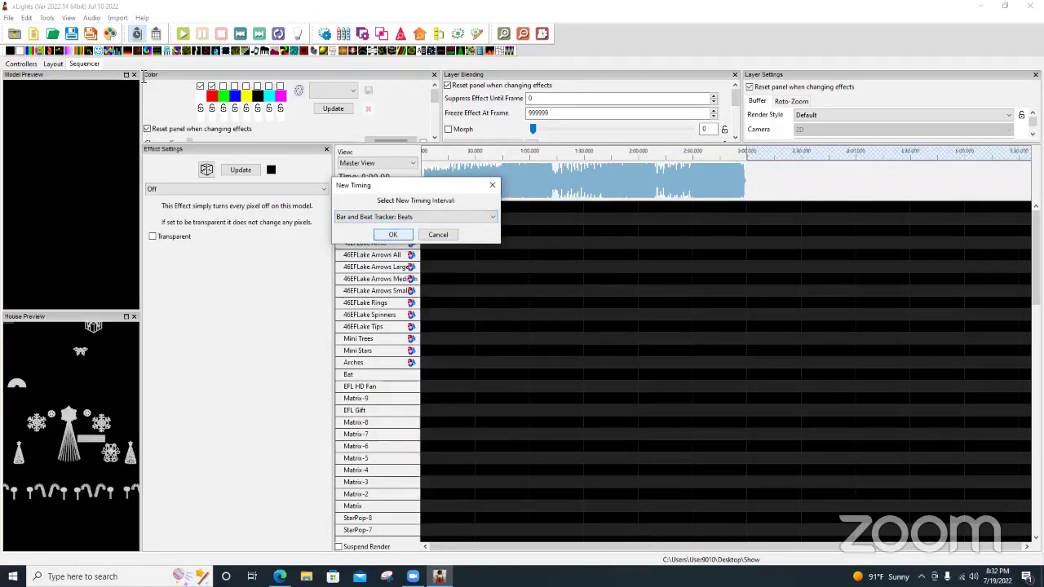
{"action": "key", "text": "Return"}
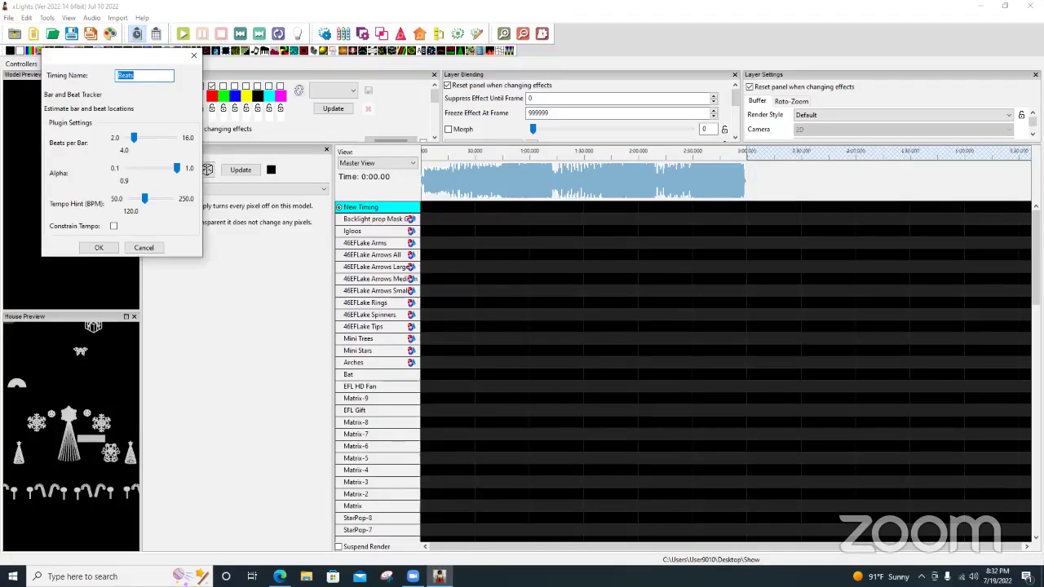
{"action": "type", "text": "bats"}
{"action": "left_click", "coordinate": [98, 248]}
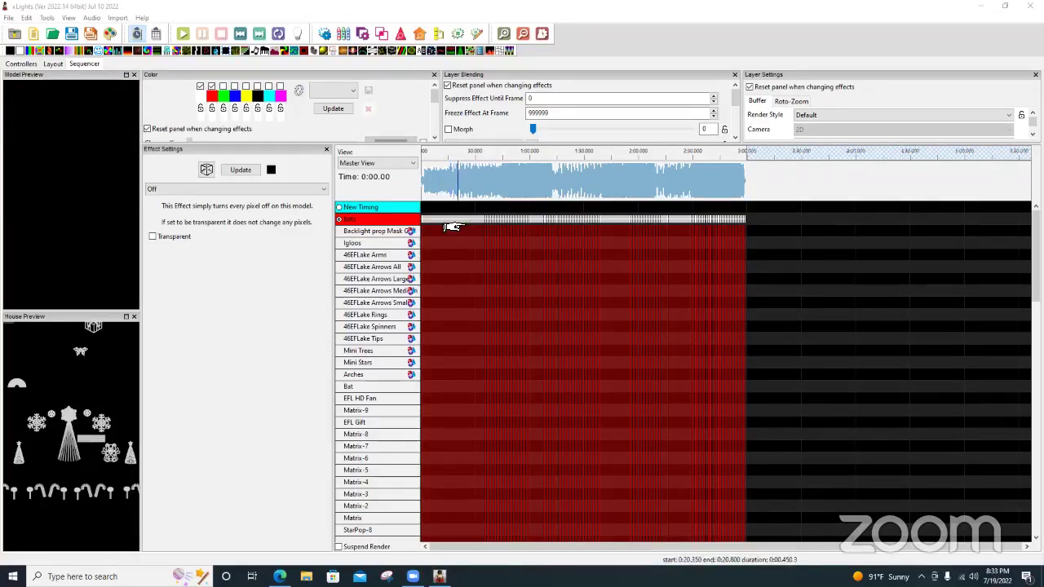
- Place an On effect on the Bat row in the first labelled beat of the bats timing track
{"action": "scroll", "coordinate": [463, 221], "scroll_direction": "up", "scroll_amount": 4}
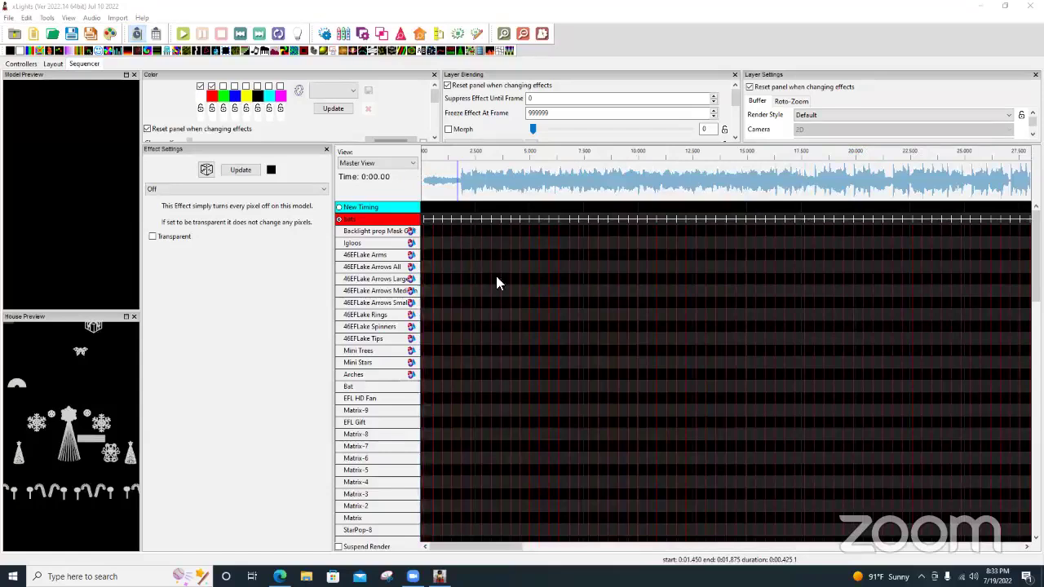
{"action": "scroll", "coordinate": [579, 541], "scroll_direction": "up", "scroll_amount": 3}
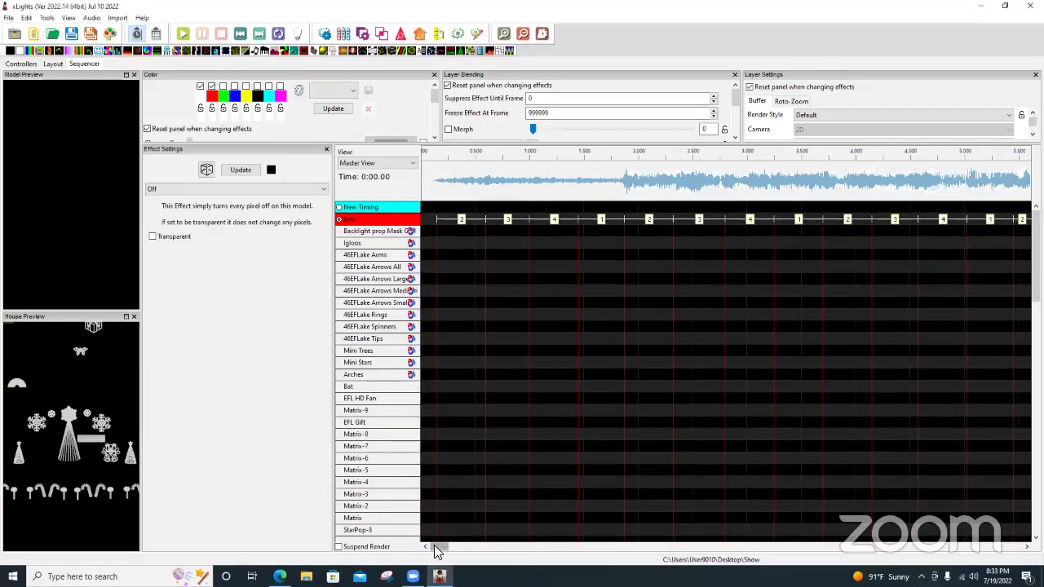
{"action": "left_click", "coordinate": [465, 225]}
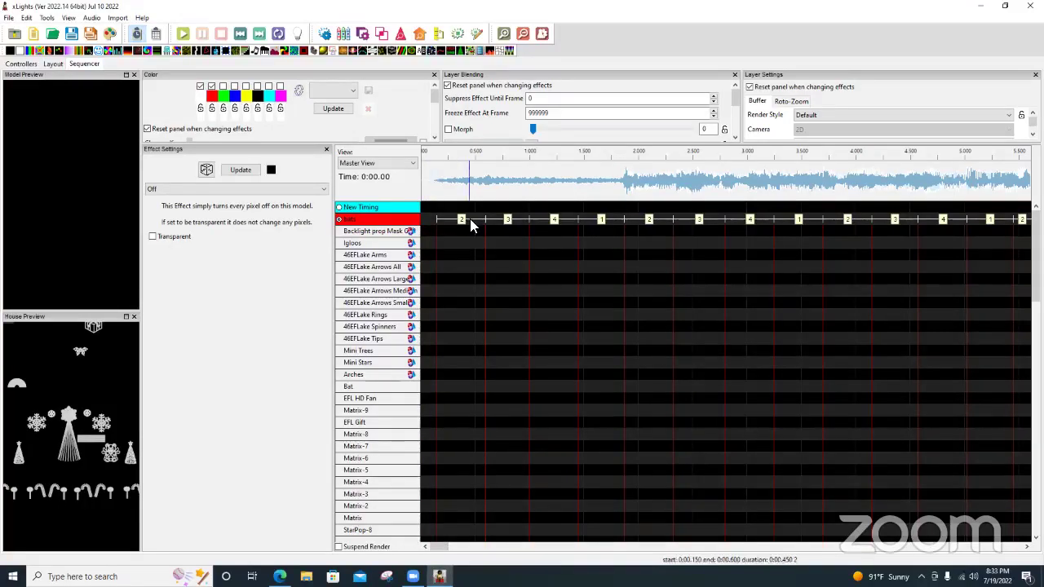
{"action": "left_click", "coordinate": [553, 221]}
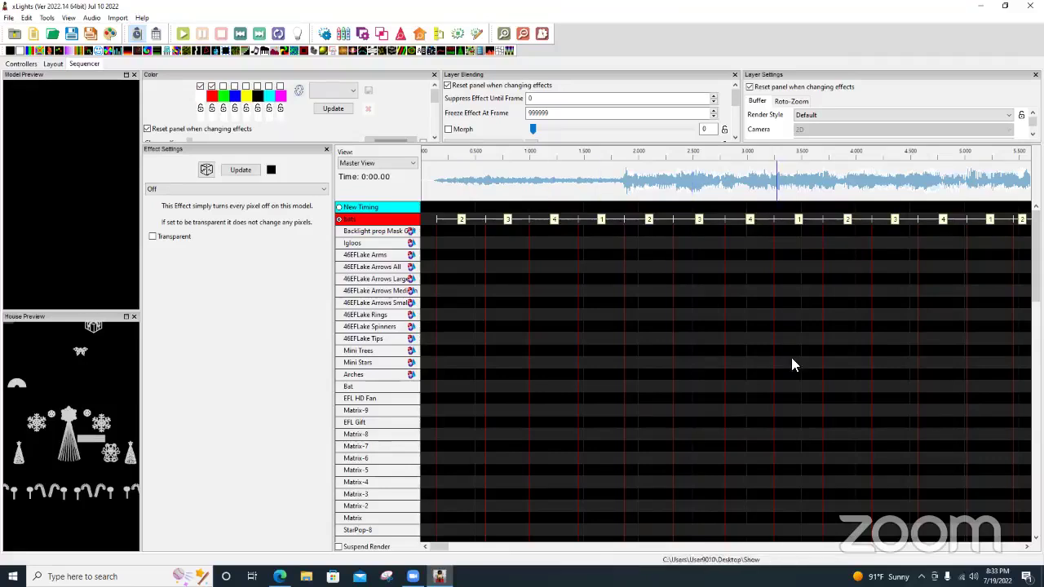
{"action": "left_click", "coordinate": [585, 218]}
{"action": "left_click", "coordinate": [20, 51]}
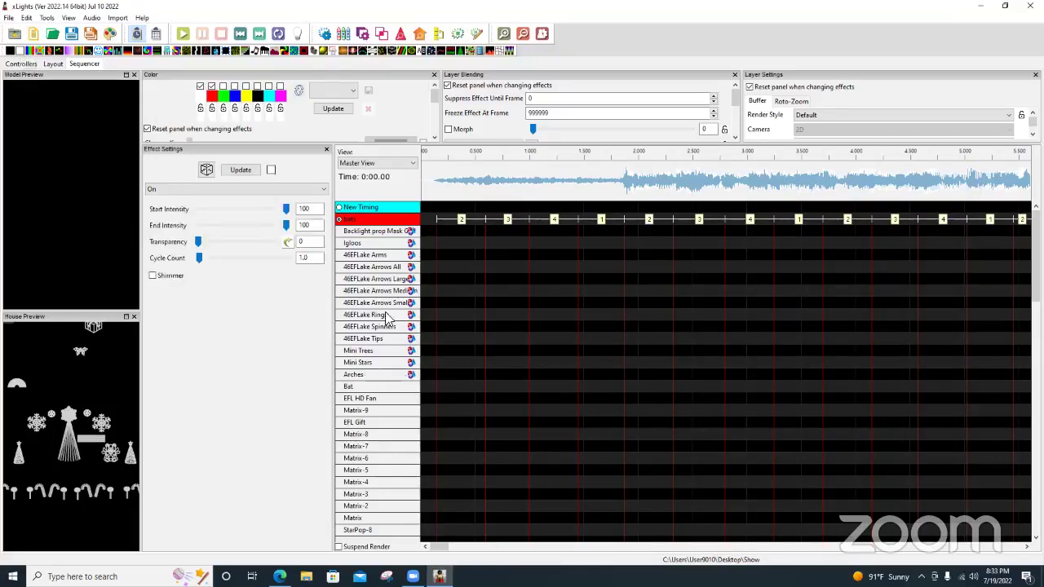
{"action": "key", "text": "space"}
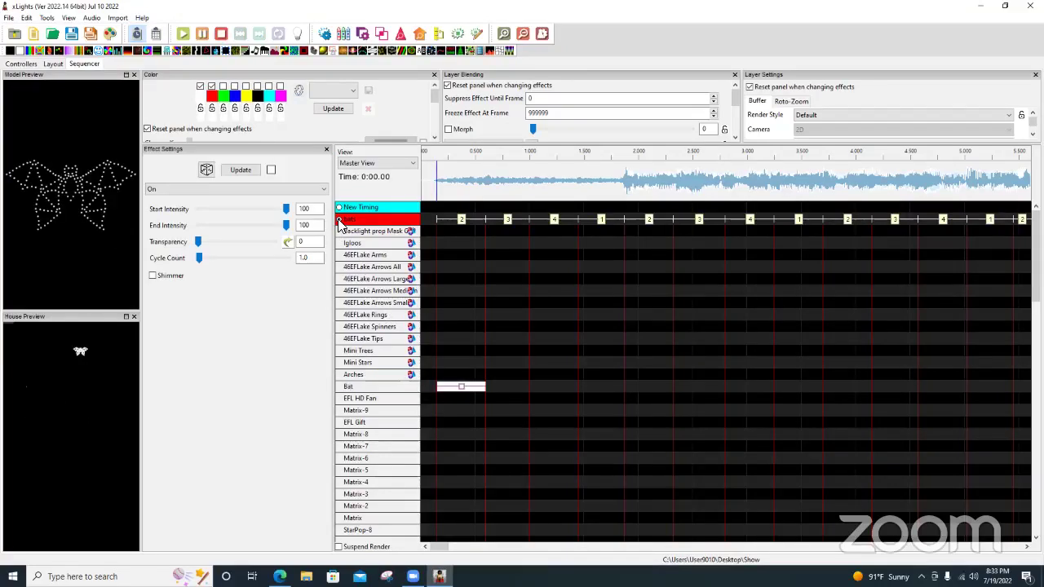
- Extend the Bat's On effect across the visible timeline and set its color to orange
{"action": "left_click", "coordinate": [460, 387]}
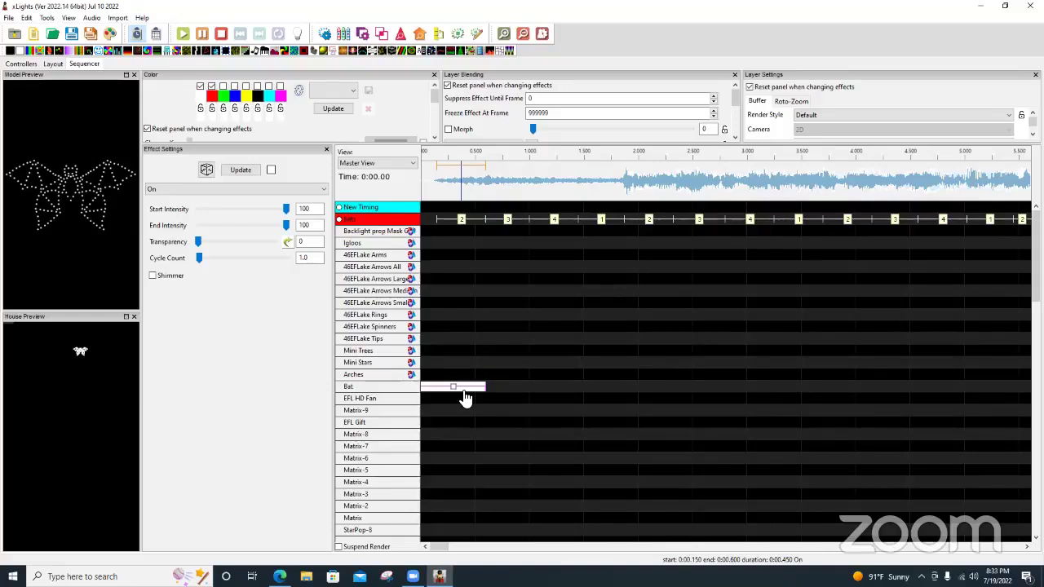
{"action": "left_click_drag", "start_coordinate": [465, 398], "coordinate": [797, 392]}
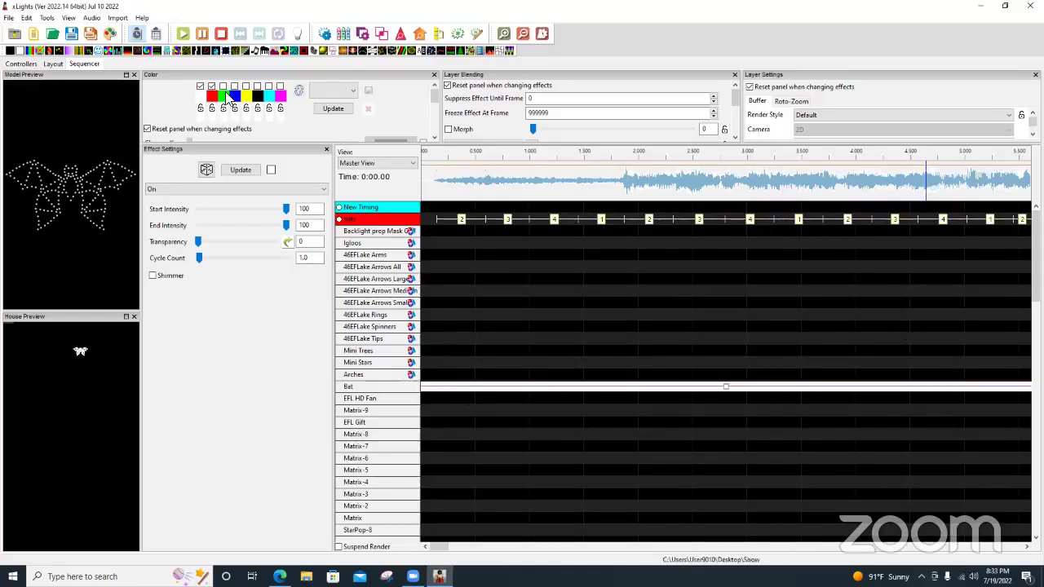
{"action": "left_click", "coordinate": [31, 95]}
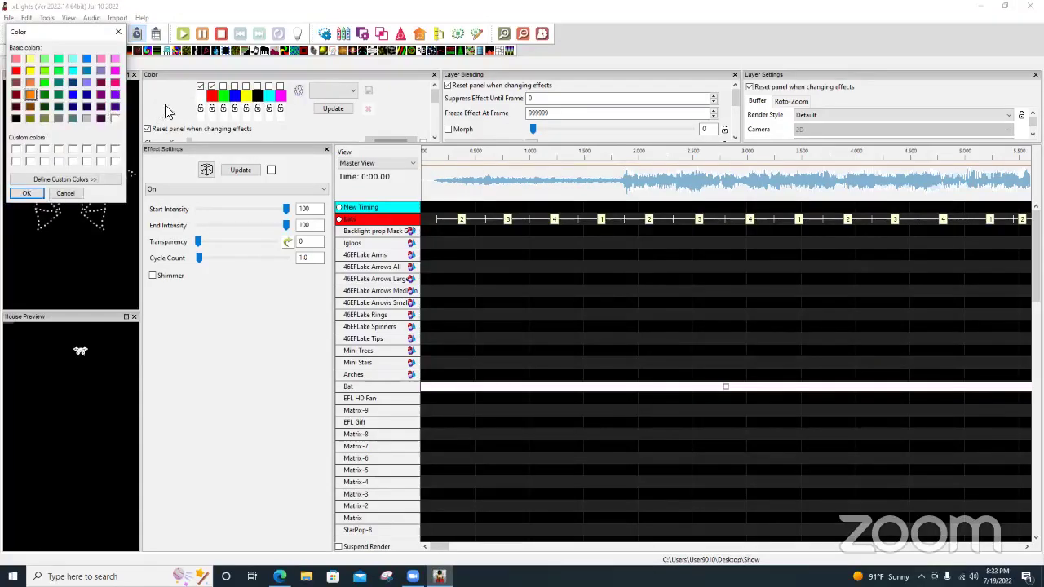
{"action": "key", "text": "Return"}
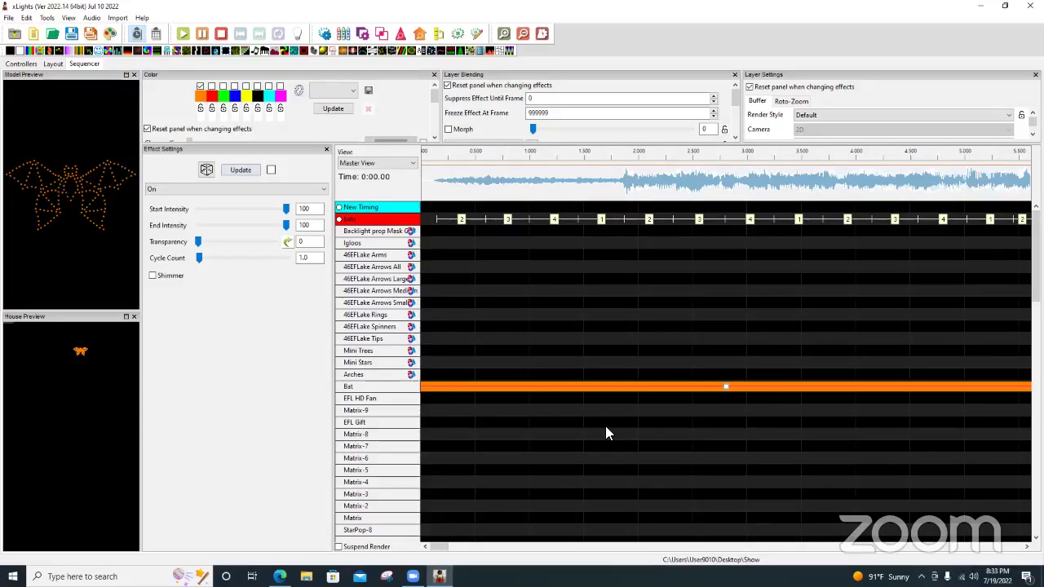
- Insert a layer above the Bat's On effect and place a State effect there from about 0.5 to 3.5 seconds, with the State option selected
{"action": "right_click", "coordinate": [392, 390]}
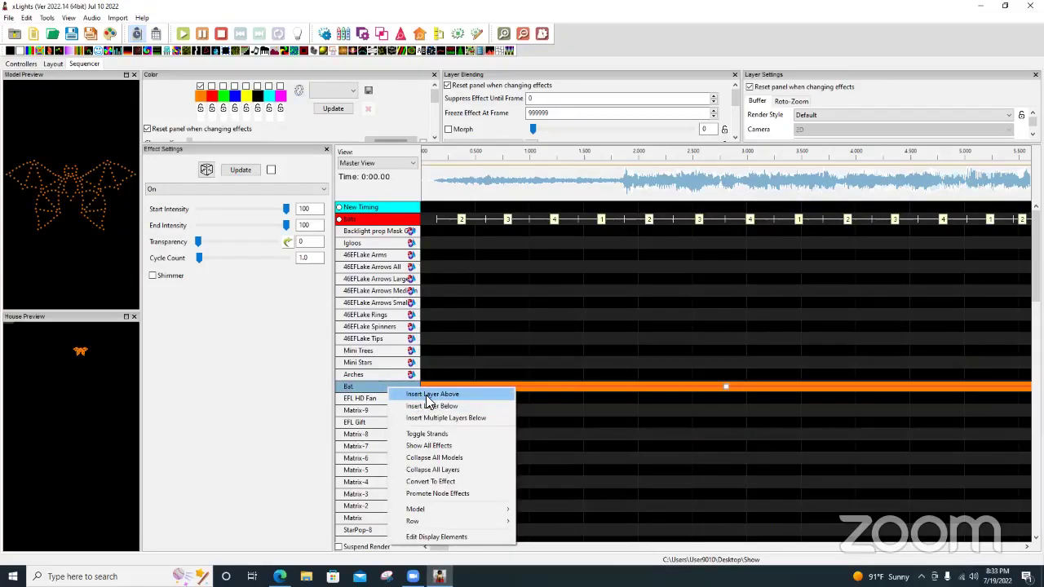
{"action": "left_click", "coordinate": [429, 394]}
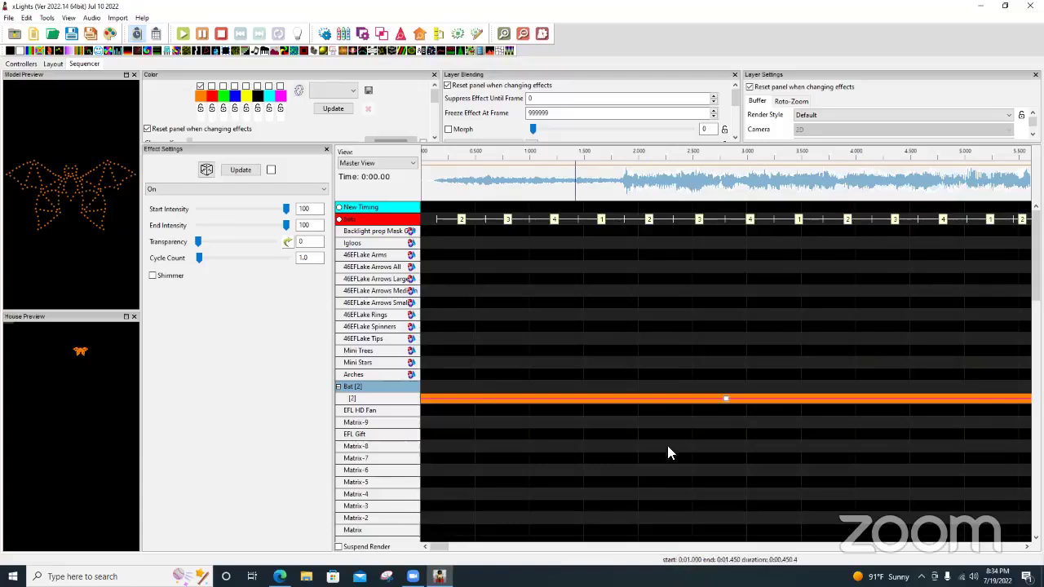
{"action": "left_click_drag", "start_coordinate": [419, 51], "coordinate": [805, 394]}
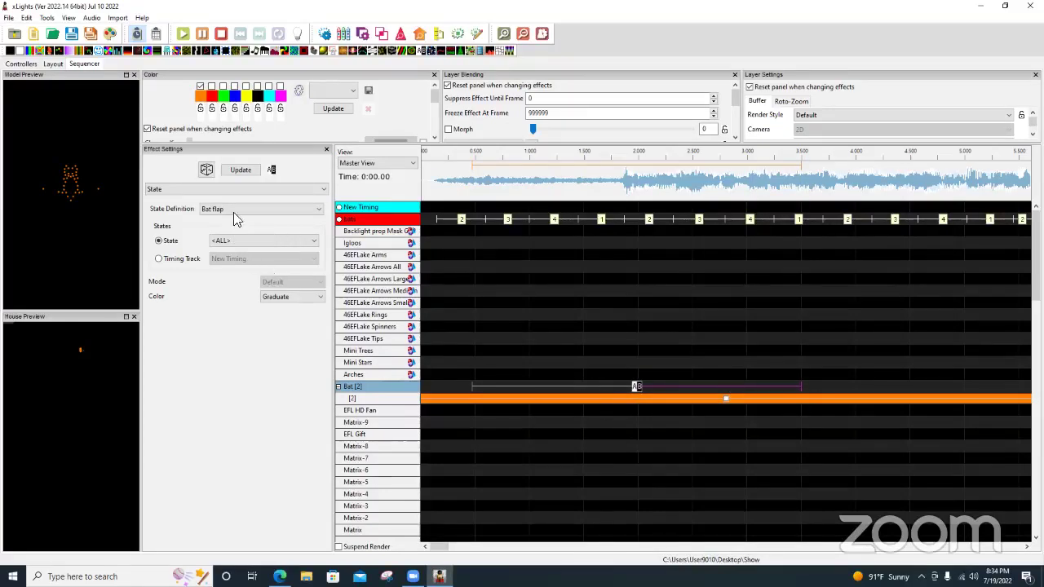
{"action": "left_click", "coordinate": [160, 241]}
{"action": "left_click", "coordinate": [160, 241]}
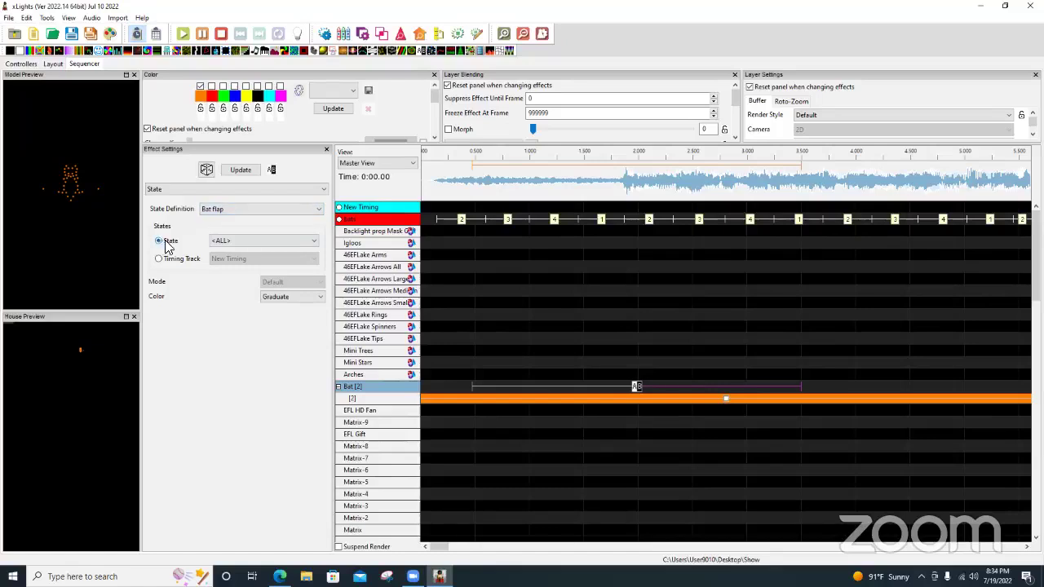
- Preview state 1 on the Bat's State effect and set the effect to follow the bats timing track
{"action": "left_click", "coordinate": [225, 243]}
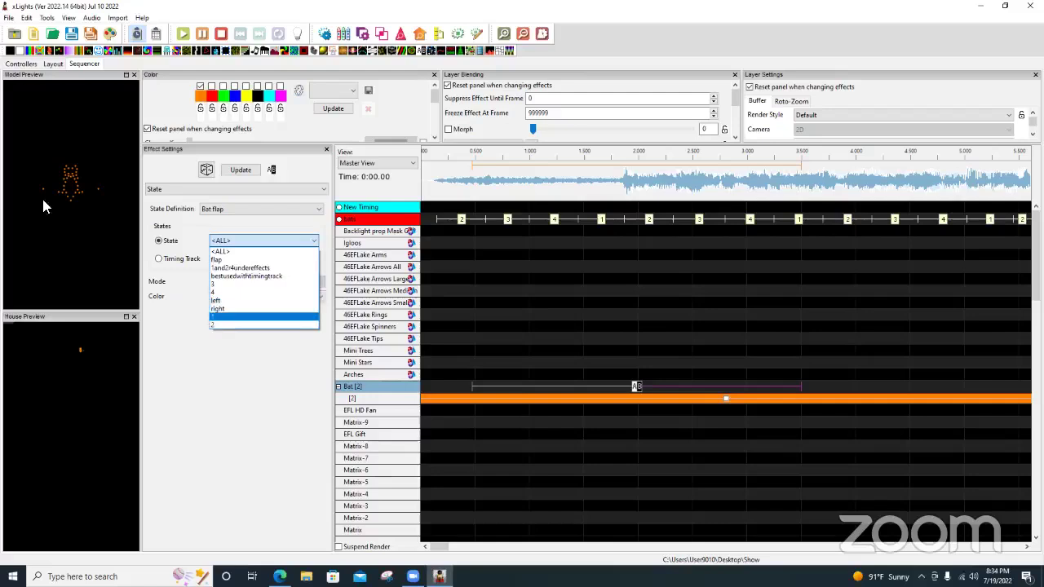
{"action": "left_click", "coordinate": [215, 316]}
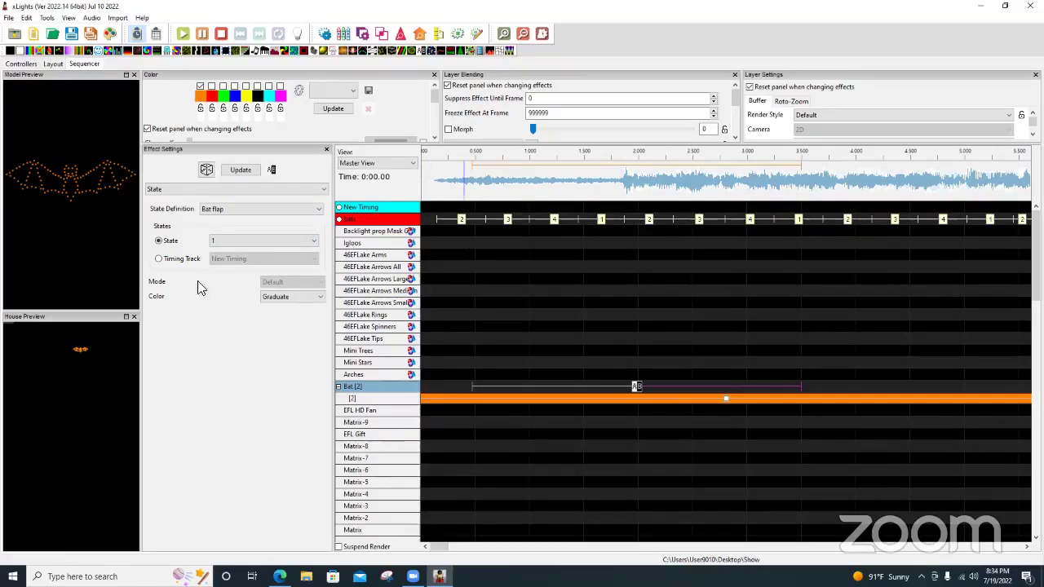
{"action": "left_click", "coordinate": [159, 260]}
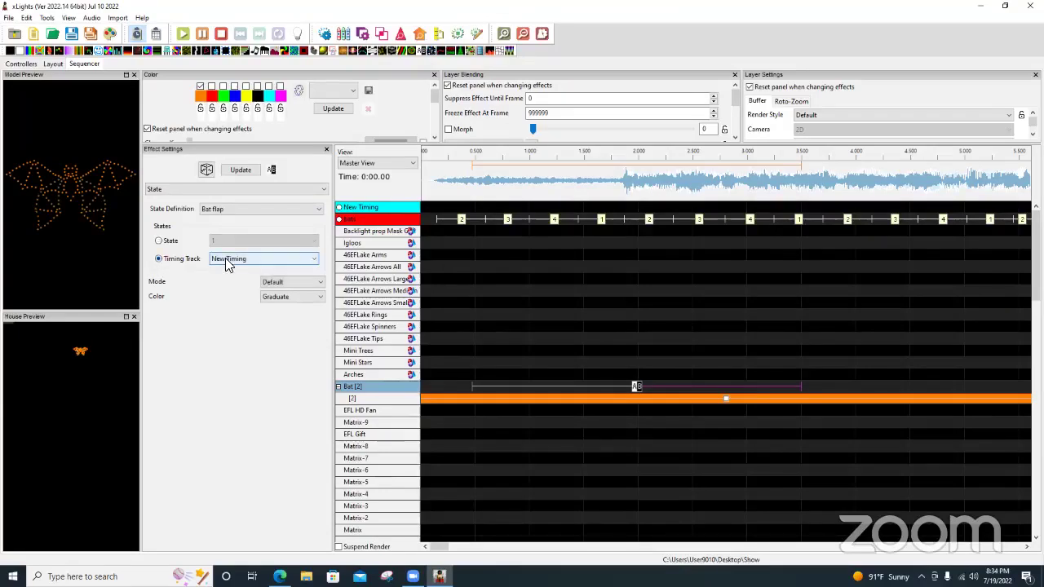
{"action": "left_click", "coordinate": [232, 259]}
{"action": "left_click", "coordinate": [261, 396]}
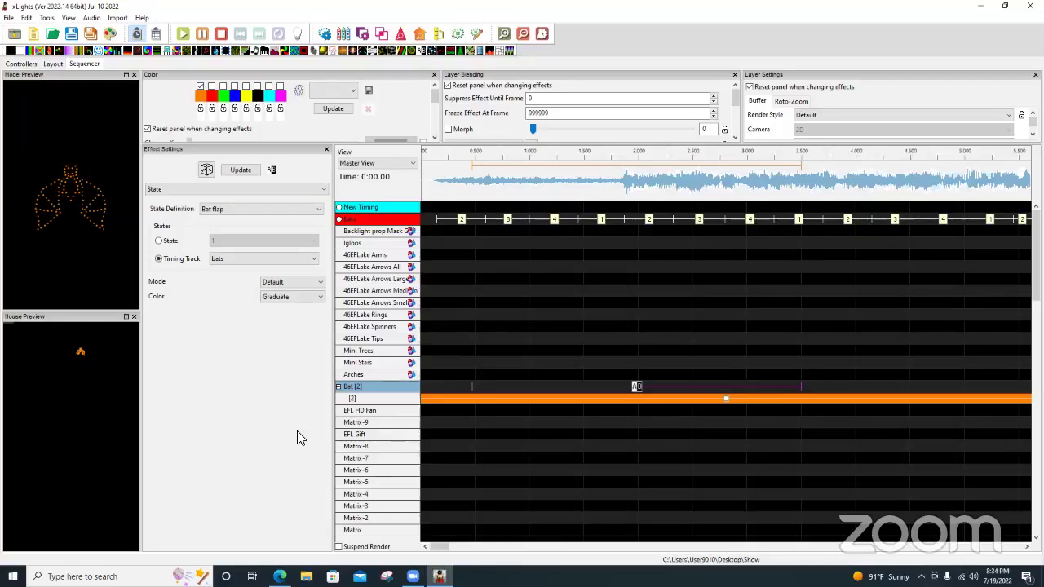
- Stretch both ends of the Bat's State effect so it spans from about 0.2 to 3.7 seconds
{"action": "left_click", "coordinate": [799, 261]}
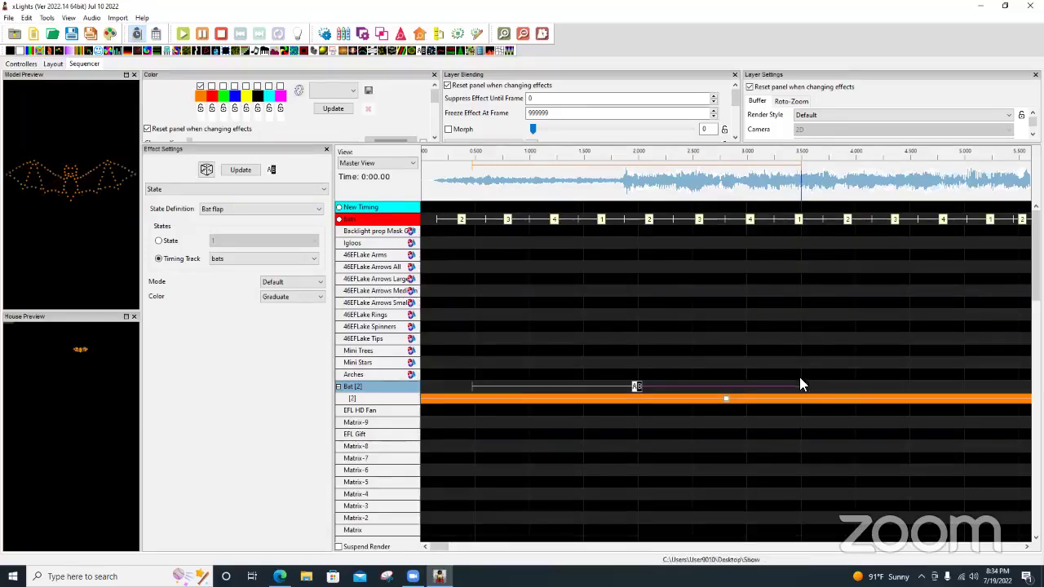
{"action": "left_click", "coordinate": [798, 179]}
{"action": "left_click_drag", "start_coordinate": [801, 386], "coordinate": [820, 388]}
{"action": "left_click", "coordinate": [845, 222]}
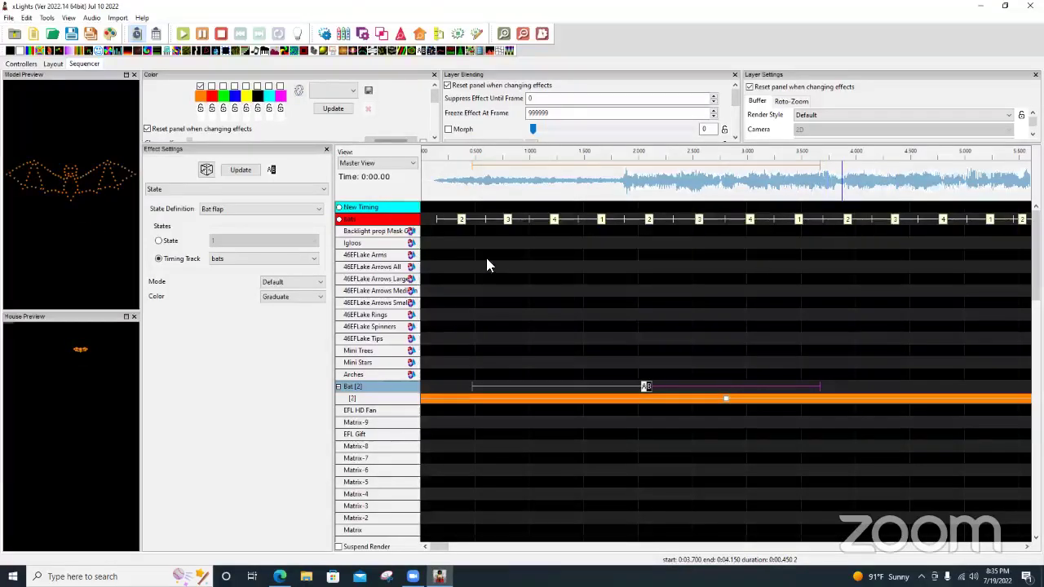
{"action": "left_click", "coordinate": [459, 223]}
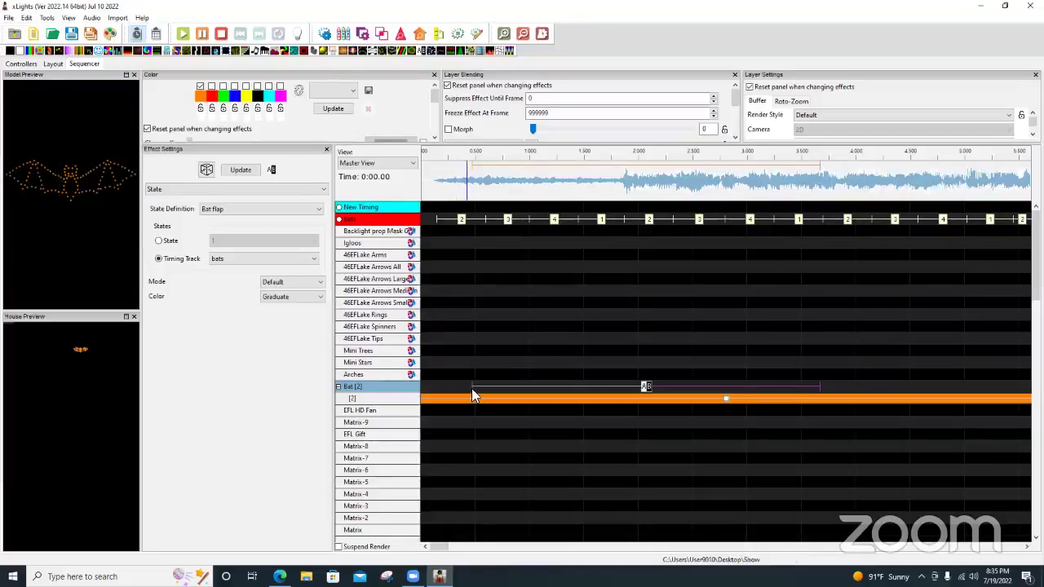
{"action": "left_click_drag", "start_coordinate": [476, 386], "coordinate": [444, 382]}
{"action": "left_click", "coordinate": [797, 222]}
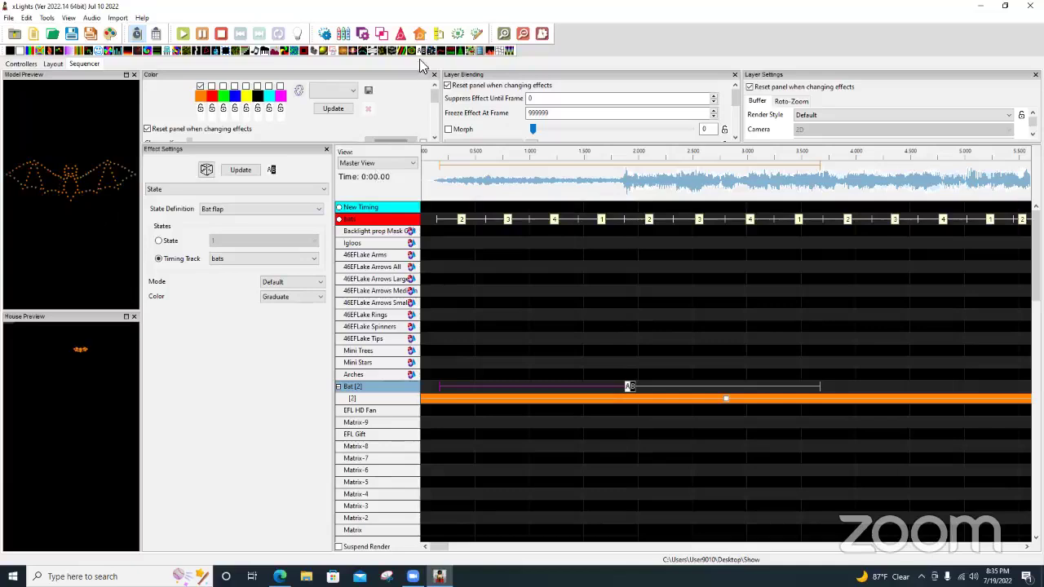
- Add a second State effect on the Bat's upper layer from about 3.7 to 5 seconds, set to state 1
{"action": "mouse_move", "coordinate": [422, 54]}
{"action": "left_mouse_down"}
{"action": "mouse_move", "coordinate": [827, 473]}
{"action": "mouse_move", "coordinate": [873, 387]}
{"action": "mouse_move", "coordinate": [964, 387]}
{"action": "left_mouse_up"}
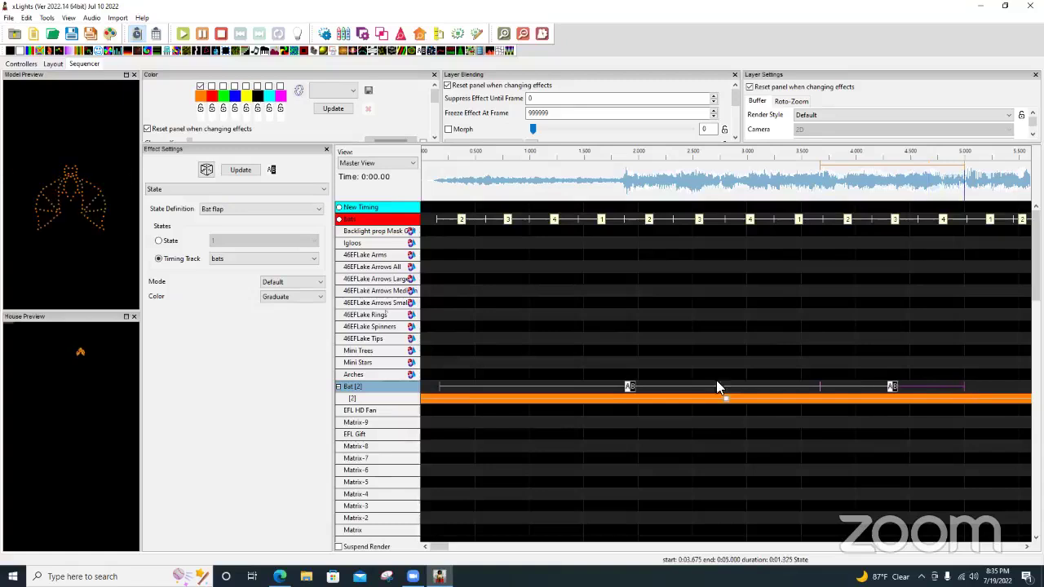
{"action": "left_click", "coordinate": [173, 249]}
{"action": "left_click", "coordinate": [232, 241]}
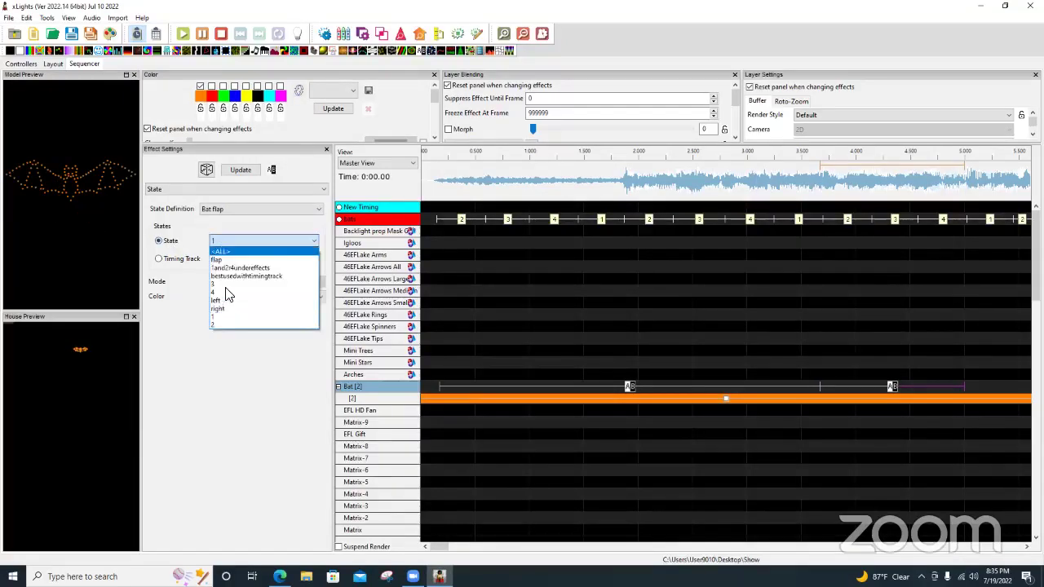
{"action": "left_click", "coordinate": [221, 317]}
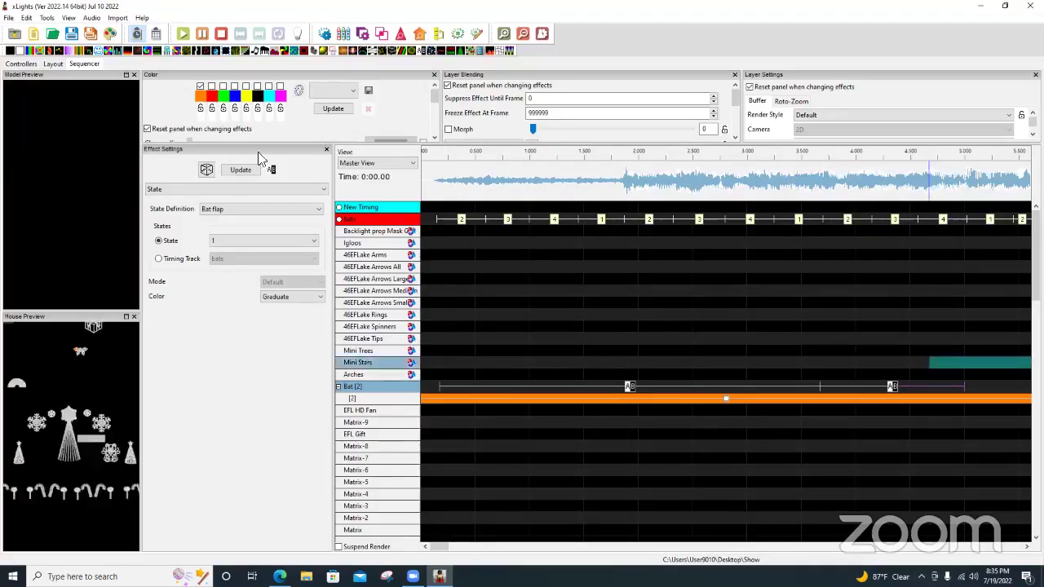
- Add a third State effect on the Bat's upper layer from 5 seconds, driven by the bats timing track
{"action": "left_click_drag", "start_coordinate": [419, 50], "coordinate": [1003, 390]}
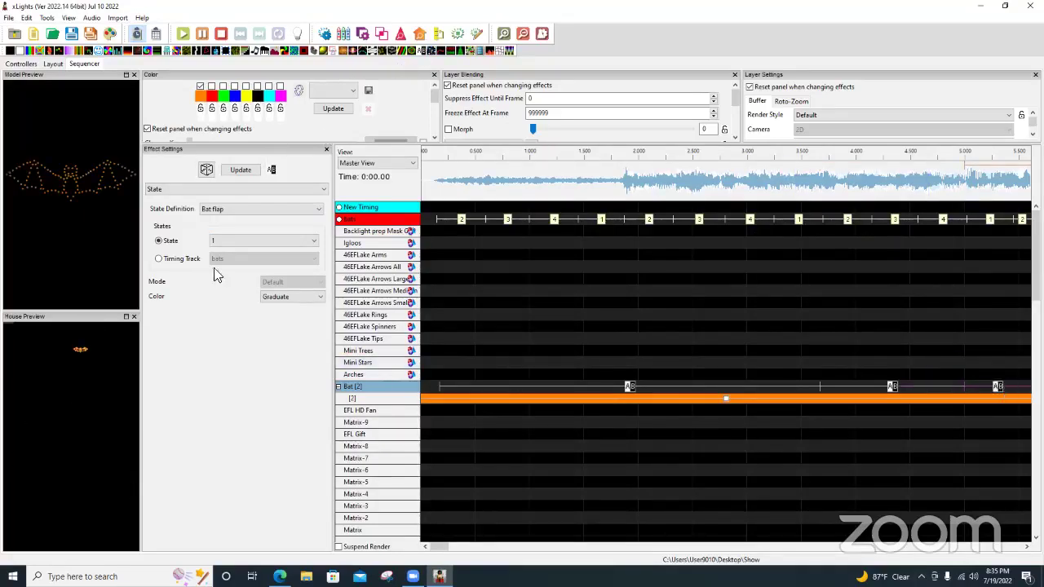
{"action": "left_click", "coordinate": [220, 241]}
{"action": "left_click", "coordinate": [220, 257]}
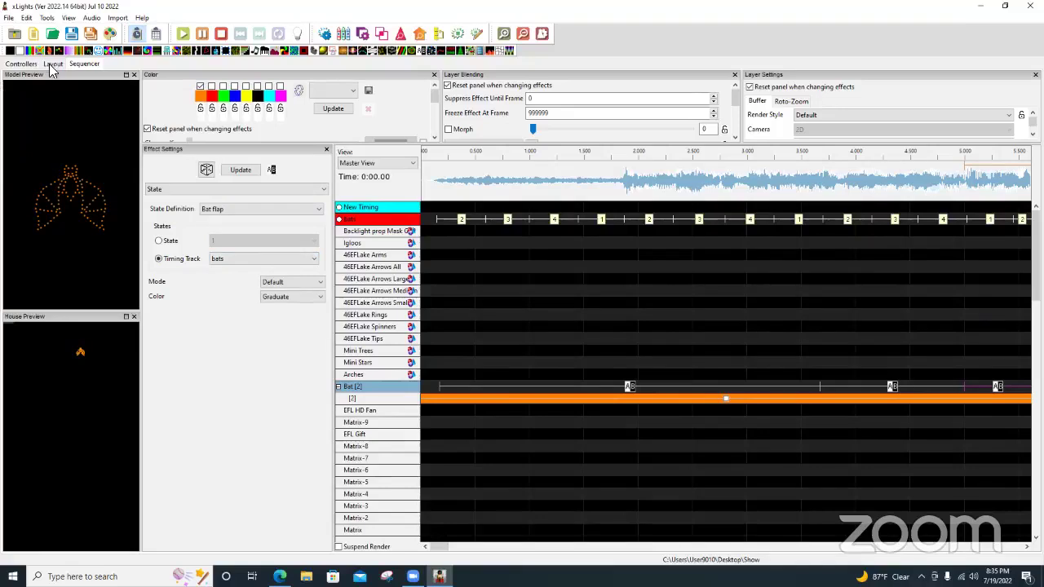
- Review state 1 in the Bat model's Bat flap state definition in the layout, and close it without changes
{"action": "key", "text": "ctrl+Tab"}
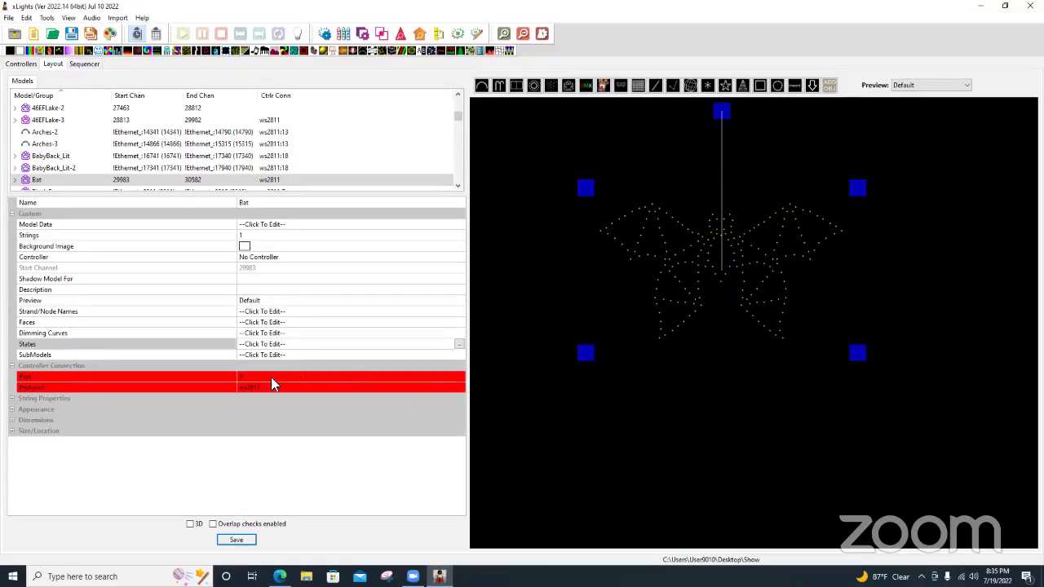
{"action": "left_click", "coordinate": [243, 343]}
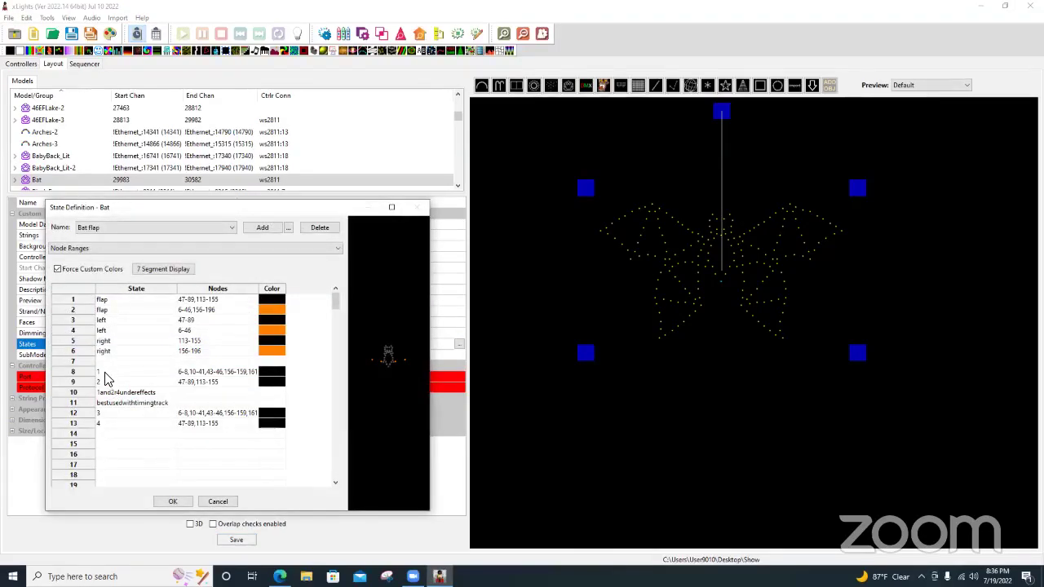
{"action": "left_click", "coordinate": [106, 374]}
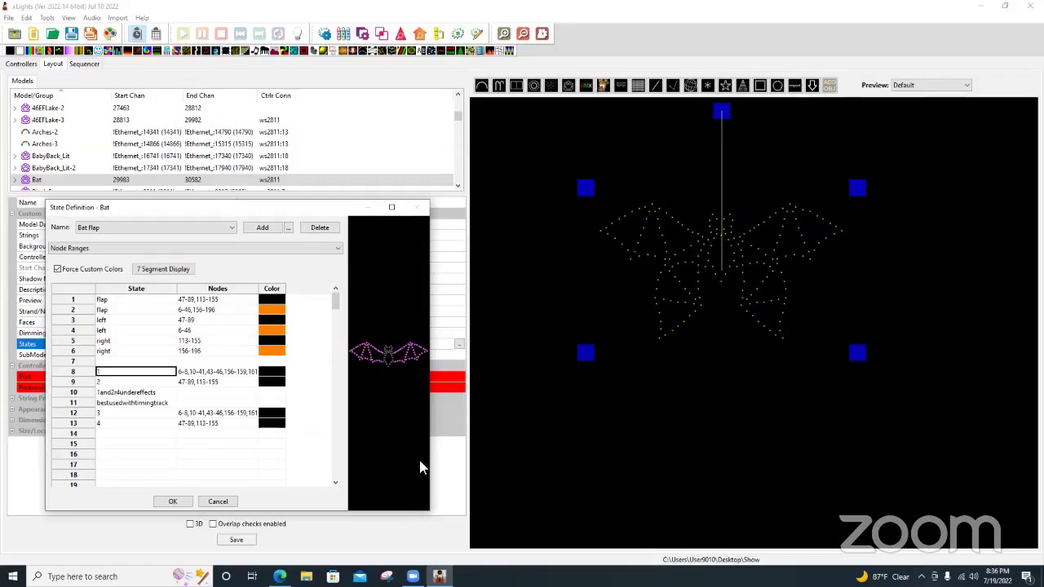
{"action": "left_click", "coordinate": [217, 501]}
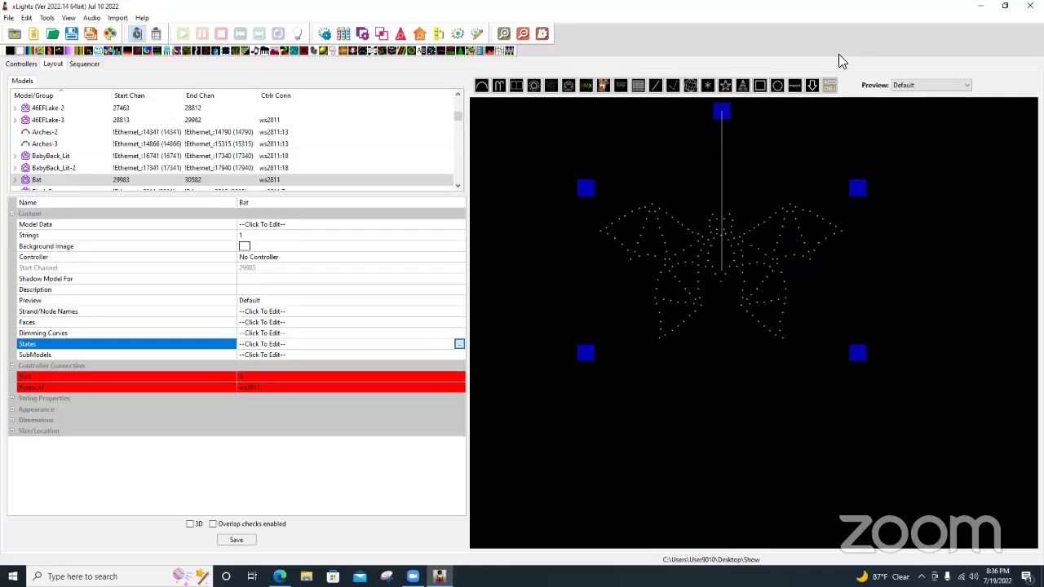
- Select the teddy bear model Teddy-2 in the layout and open its state definitions in a maximized window
{"action": "left_click", "coordinate": [627, 297]}
{"action": "scroll", "coordinate": [713, 433], "scroll_direction": "down", "scroll_amount": 5}
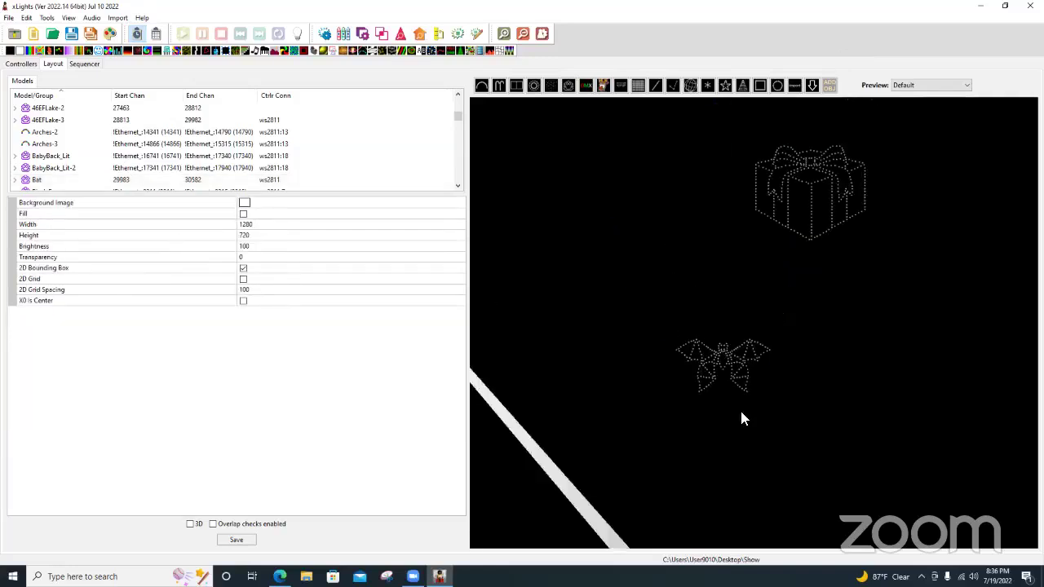
{"action": "scroll", "coordinate": [742, 414], "scroll_direction": "down", "scroll_amount": 4}
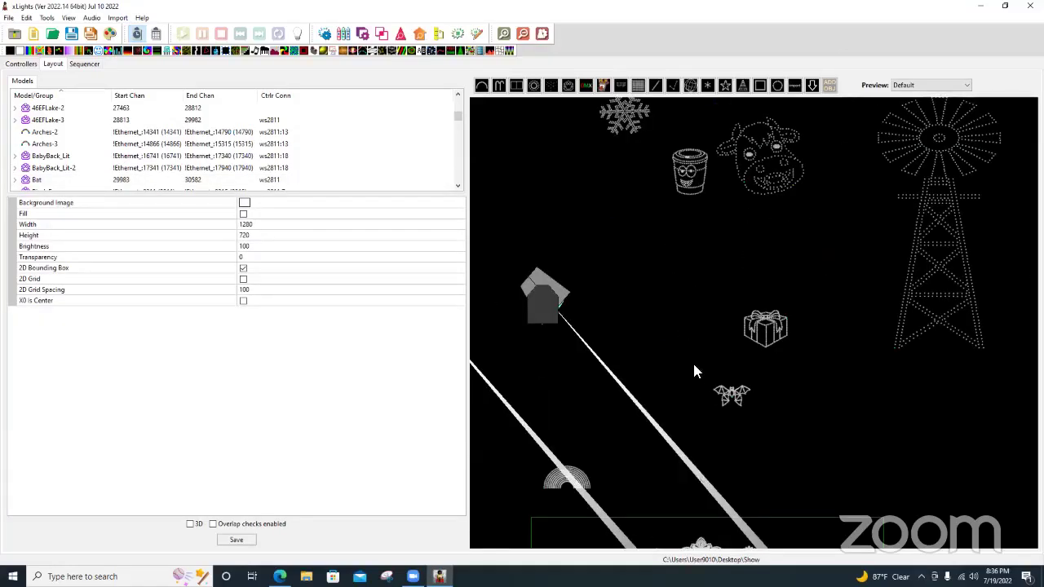
{"action": "scroll", "coordinate": [734, 364], "scroll_direction": "down", "scroll_amount": 3}
{"action": "scroll", "coordinate": [837, 337], "scroll_direction": "down", "scroll_amount": 3}
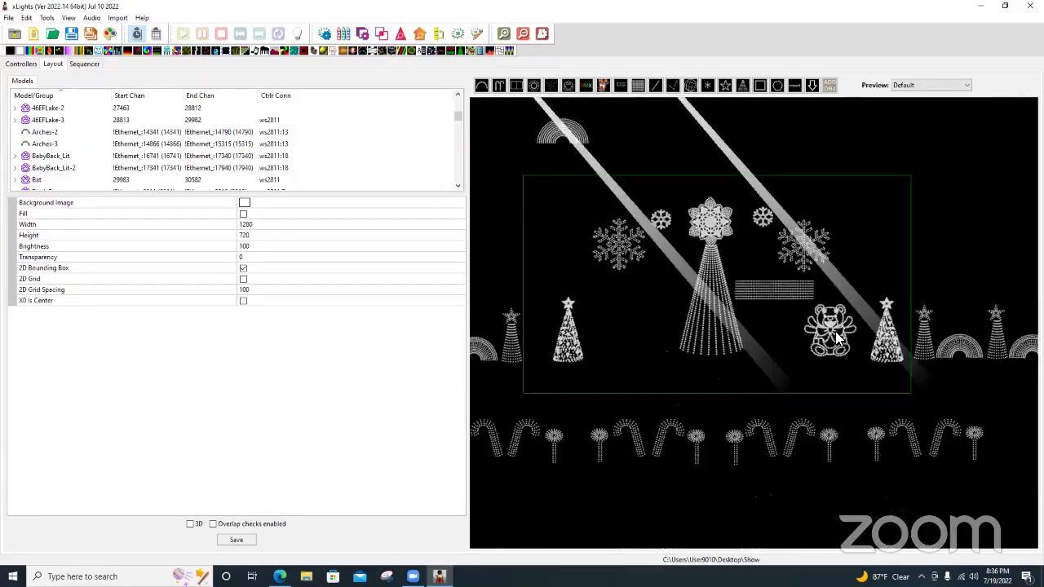
{"action": "left_click", "coordinate": [830, 335]}
{"action": "scroll", "coordinate": [837, 326], "scroll_direction": "up", "scroll_amount": 2}
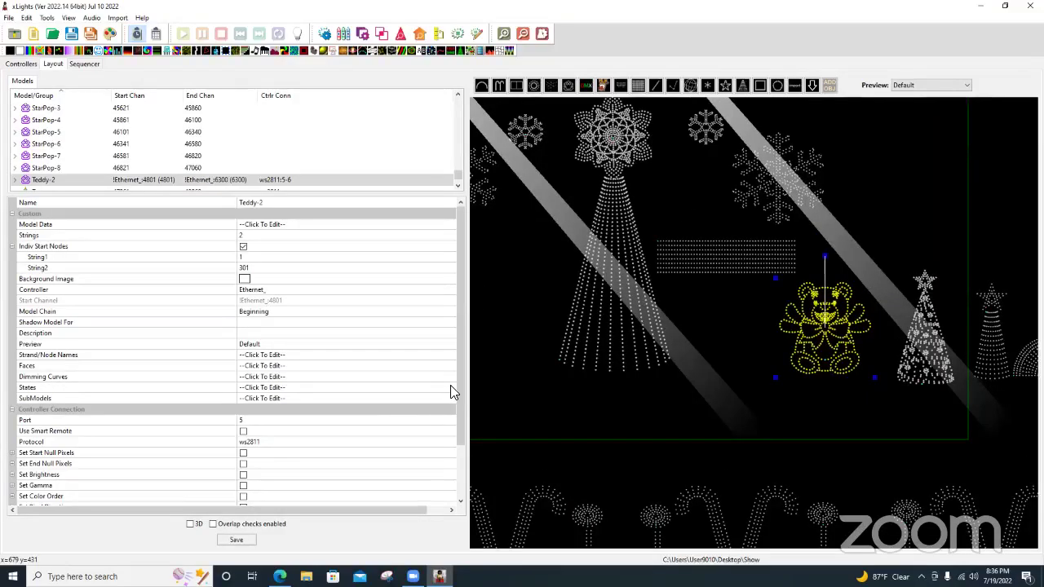
{"action": "left_click", "coordinate": [452, 390]}
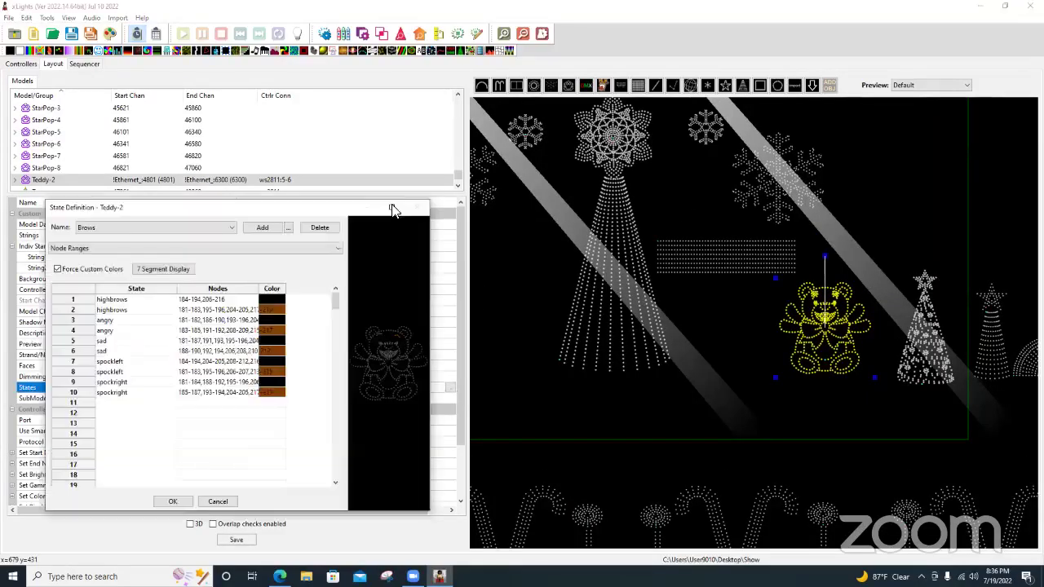
{"action": "left_click", "coordinate": [392, 208]}
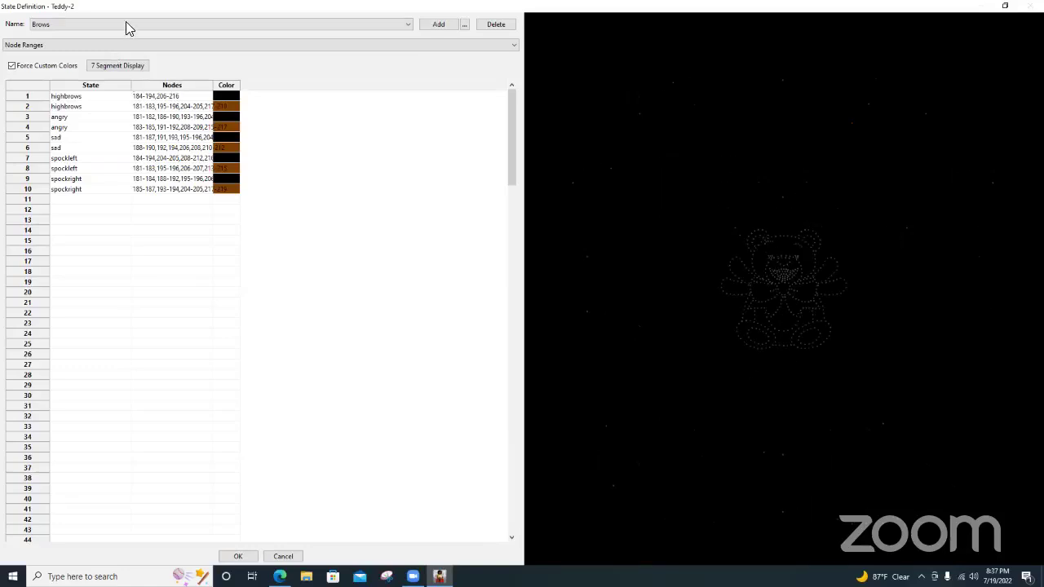
- Check the available state definitions, keep Brows, and preview its highbrows, angry, sad and spockleft node ranges on the bear
{"action": "key", "text": "alt+Down"}
{"action": "key", "text": "p"}
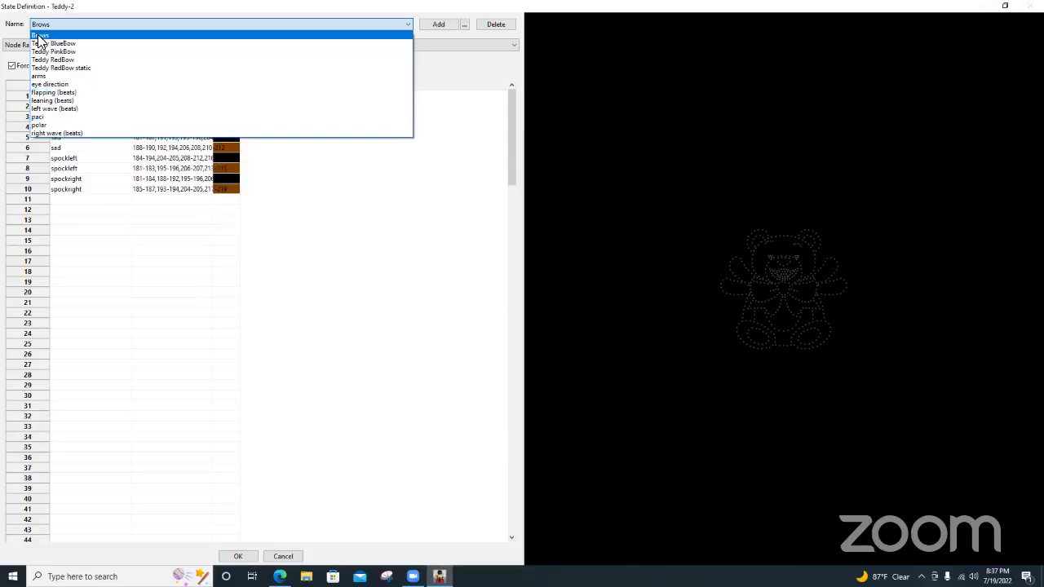
{"action": "key", "text": "Return"}
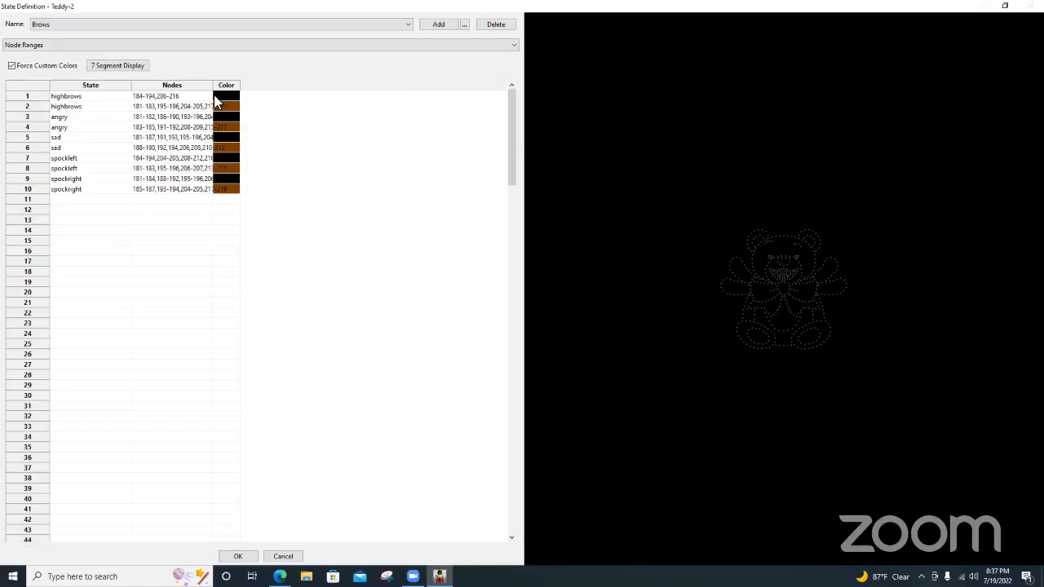
{"action": "left_click", "coordinate": [165, 97]}
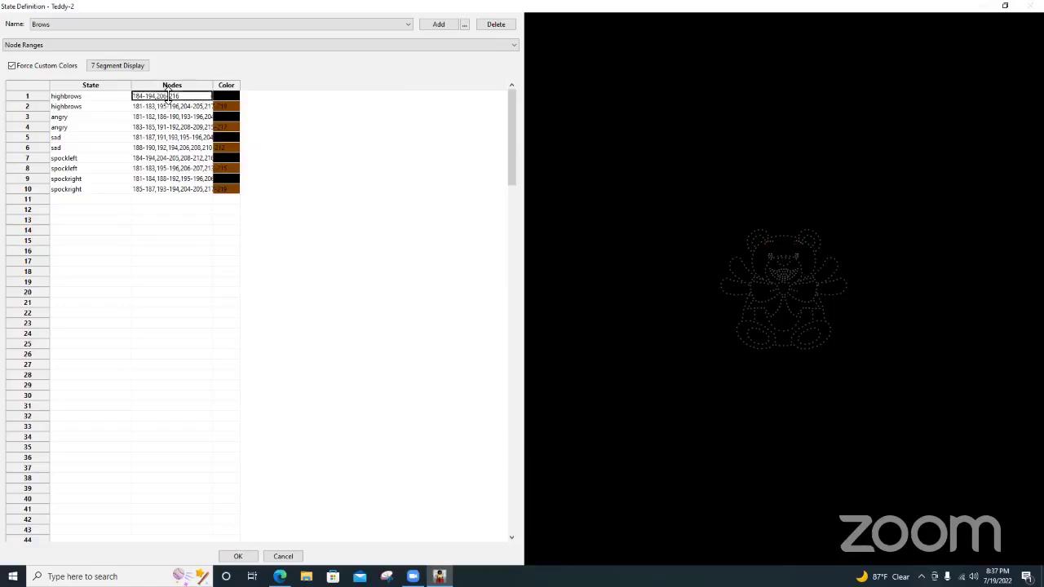
{"action": "left_click", "coordinate": [169, 107]}
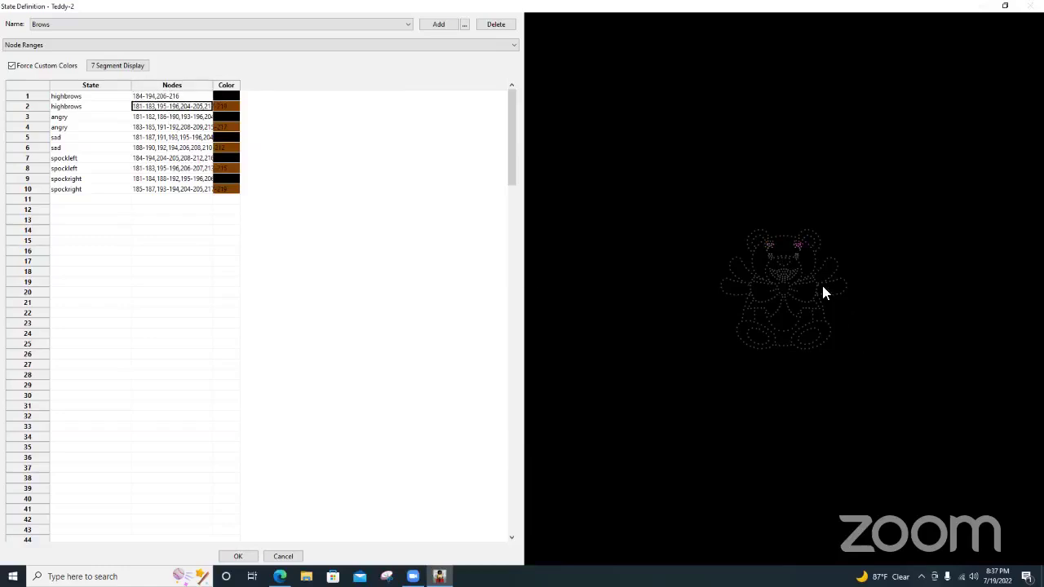
{"action": "key", "text": "Down"}
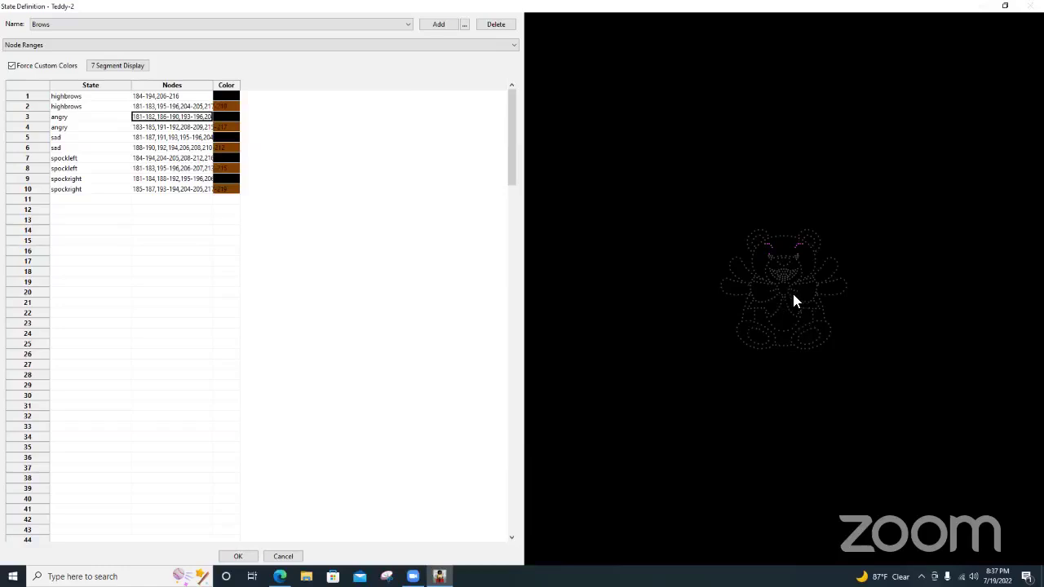
{"action": "scroll", "coordinate": [681, 287], "scroll_direction": "up", "scroll_amount": 3}
{"action": "left_click", "coordinate": [151, 137]}
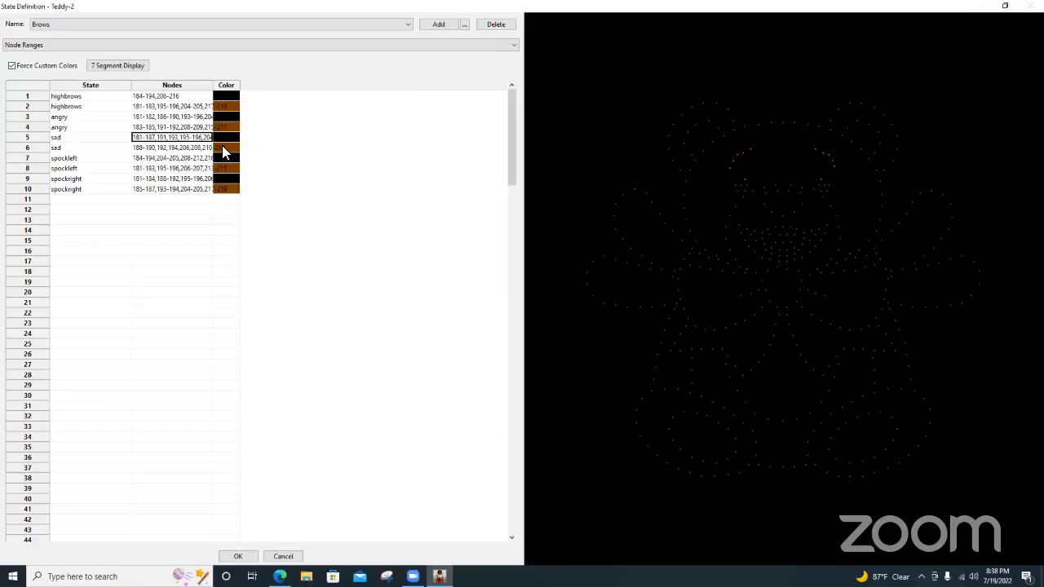
{"action": "left_click", "coordinate": [755, 151]}
{"action": "left_click", "coordinate": [150, 162]}
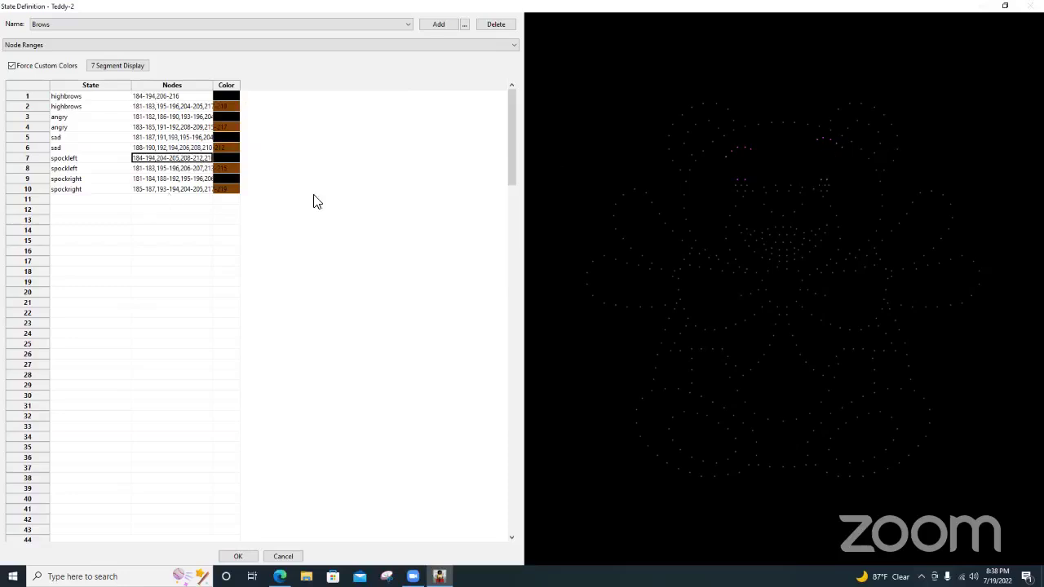
- Switch to the arms state definition and preview each state's nodes from arms through leanleft on the bear
{"action": "left_click", "coordinate": [409, 27]}
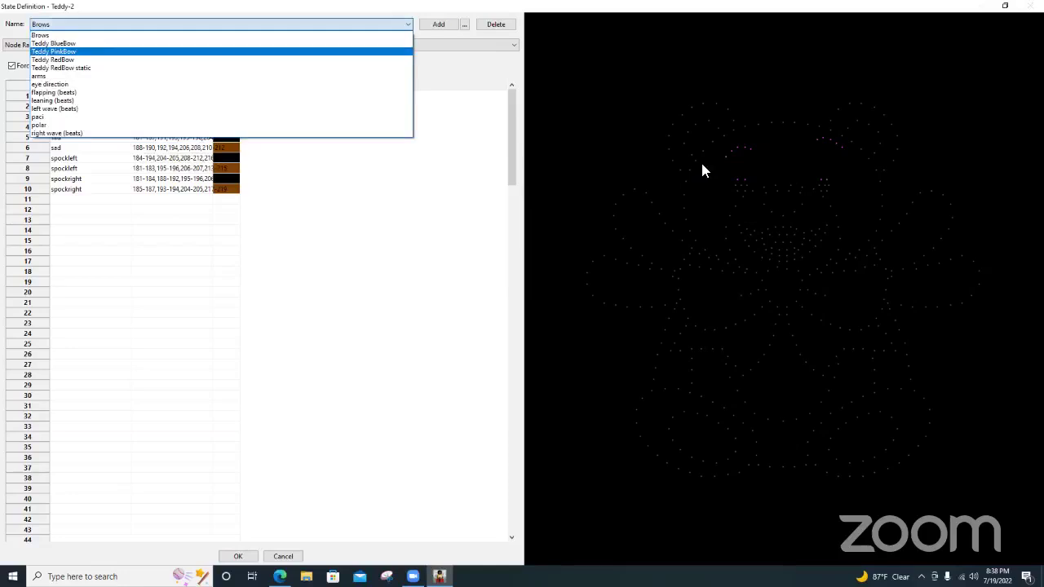
{"action": "left_click", "coordinate": [39, 77]}
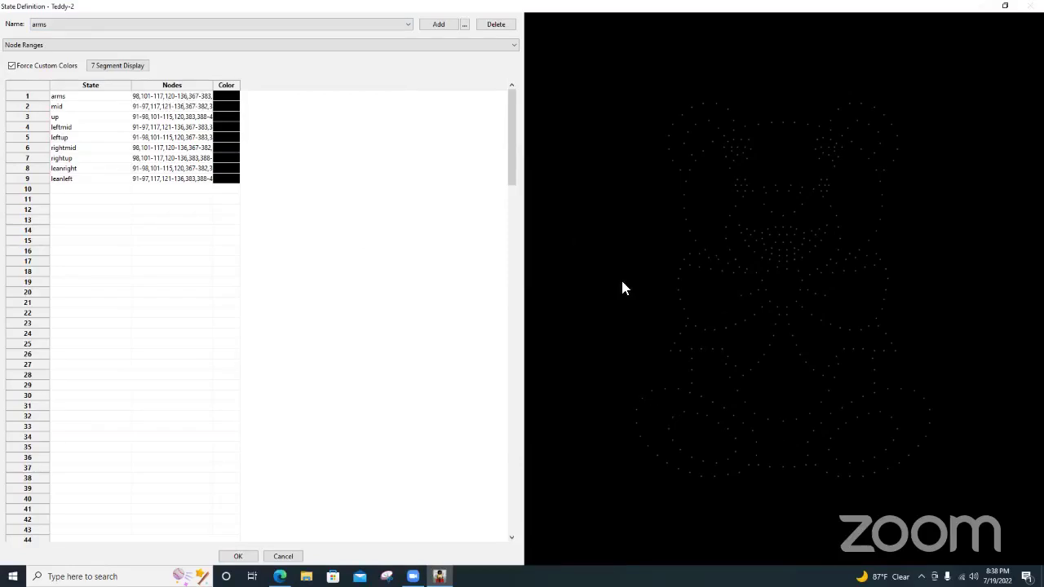
{"action": "left_click", "coordinate": [161, 98]}
{"action": "left_click", "coordinate": [160, 106]}
{"action": "left_click", "coordinate": [160, 116]}
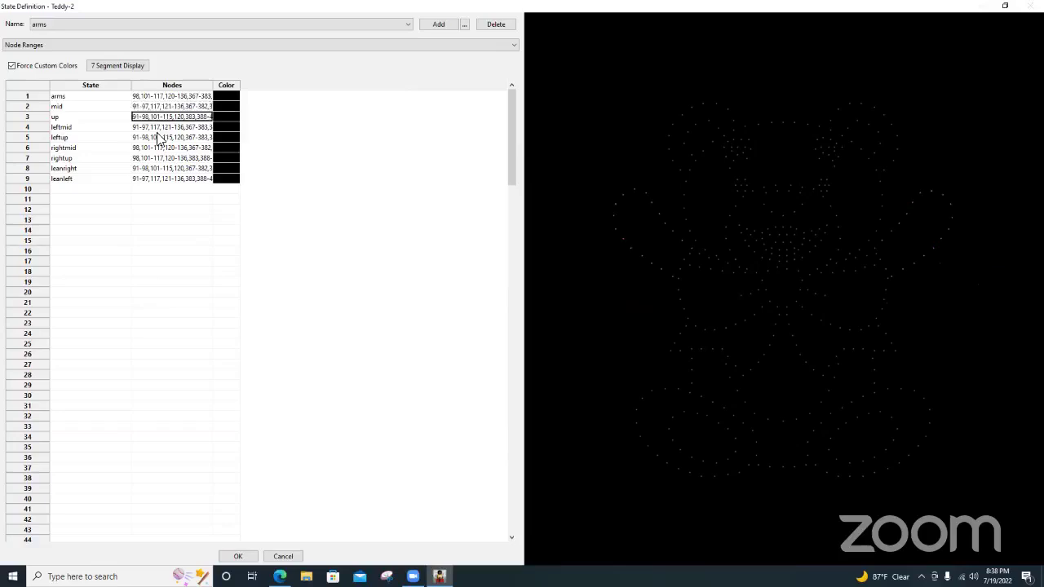
{"action": "key", "text": "Down"}
{"action": "key", "text": "Down"}
{"action": "key", "text": "Down"}
{"action": "key", "text": "Down"}
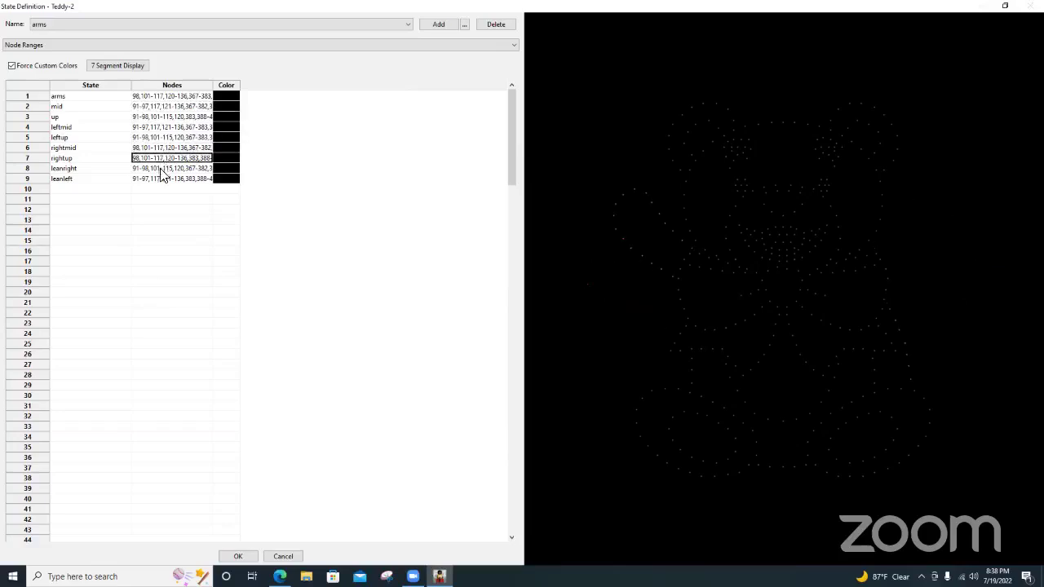
{"action": "key", "text": "Down"}
{"action": "key", "text": "Down"}
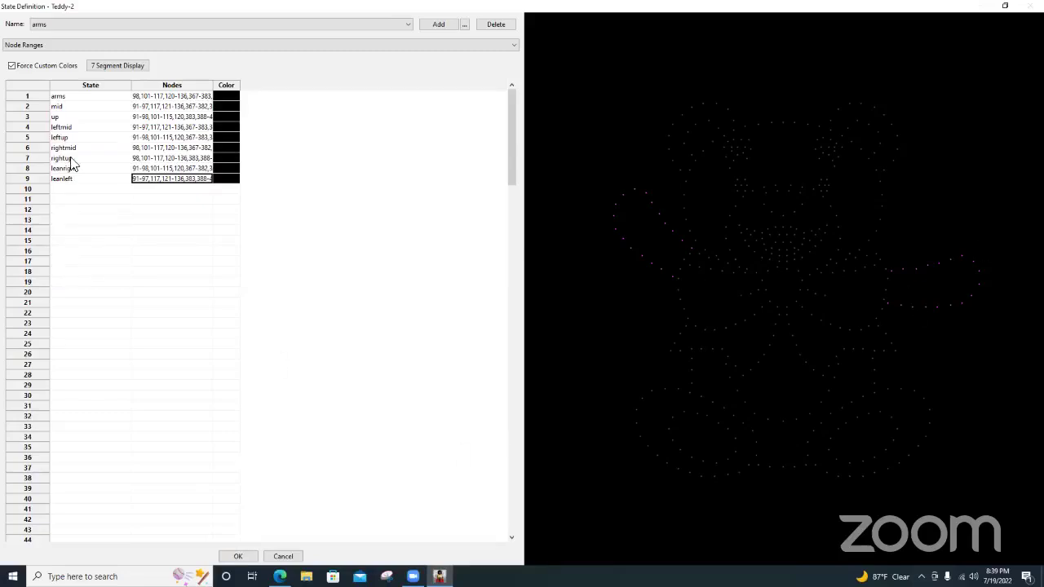
- Preview Teddy-2's Teddy BlueBow, Teddy PinkBow and polar state definitions on the bear
{"action": "left_click", "coordinate": [133, 24]}
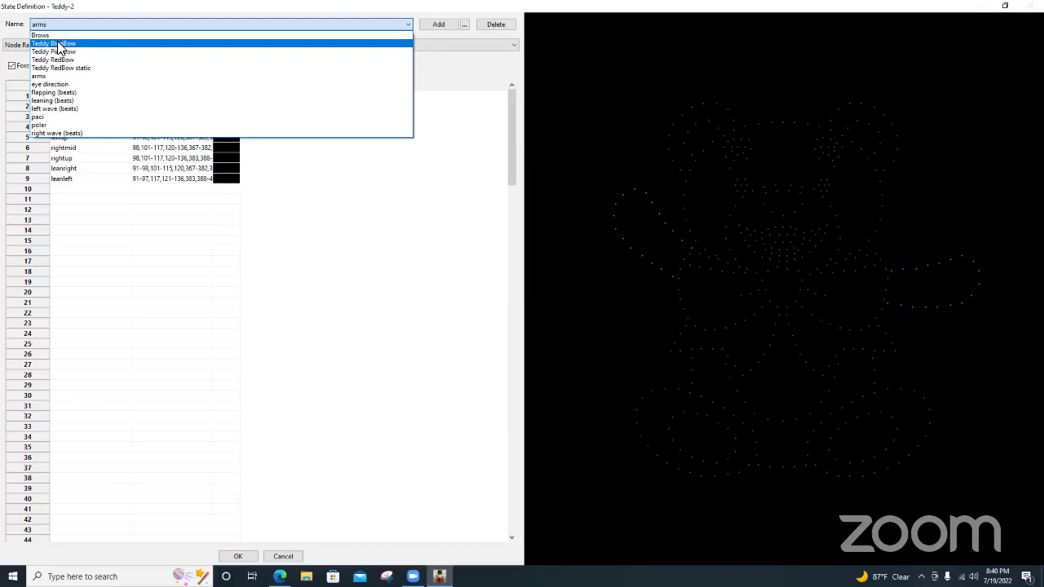
{"action": "left_click", "coordinate": [57, 45]}
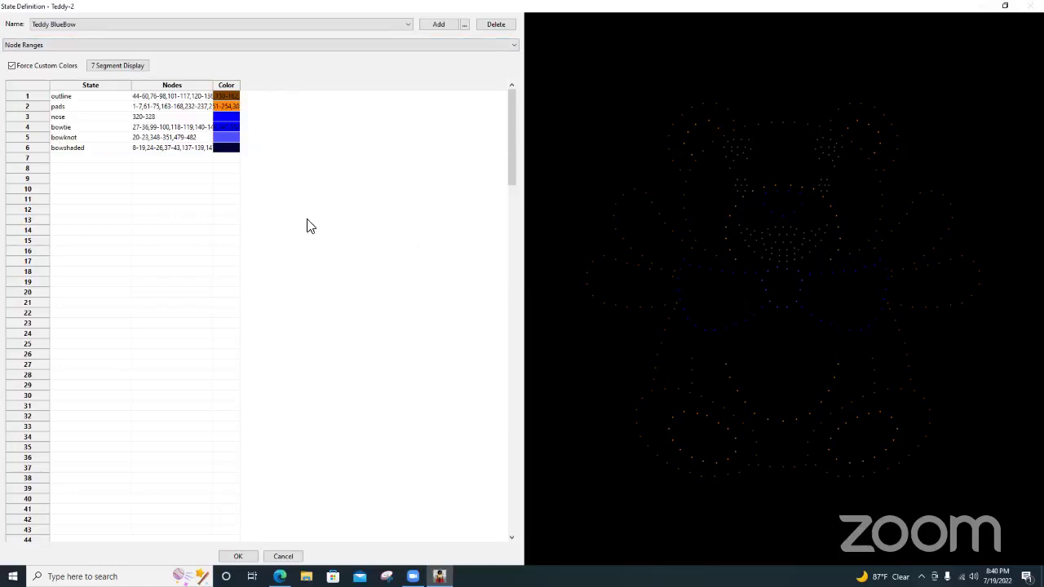
{"action": "left_click", "coordinate": [323, 24]}
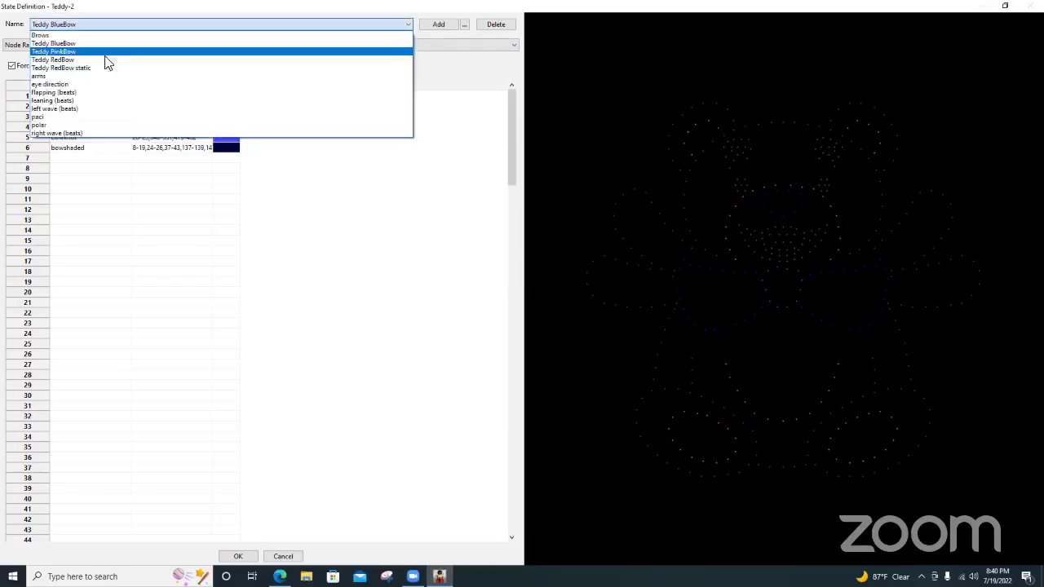
{"action": "left_click", "coordinate": [51, 49]}
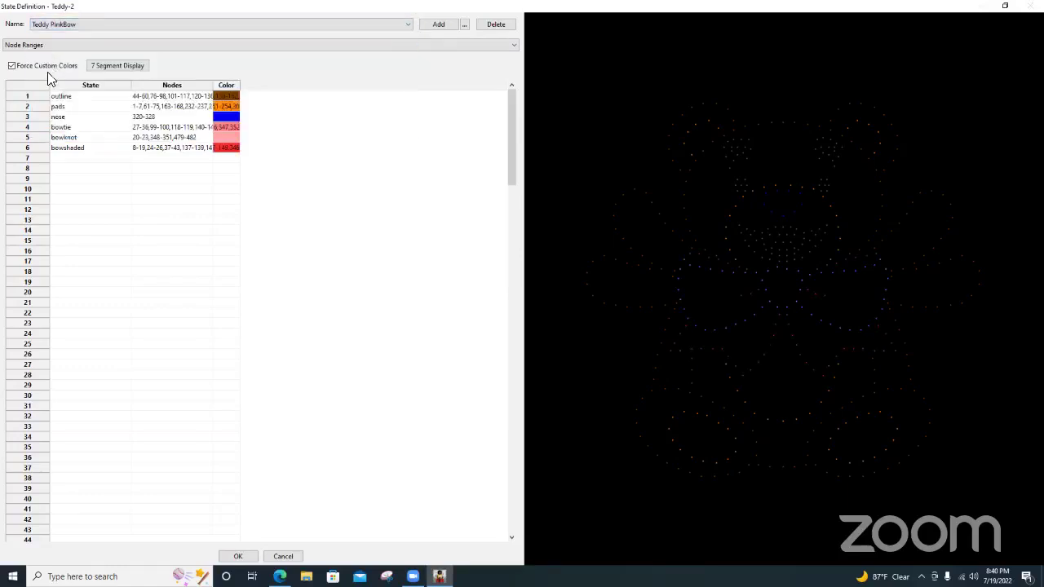
{"action": "left_click", "coordinate": [60, 24]}
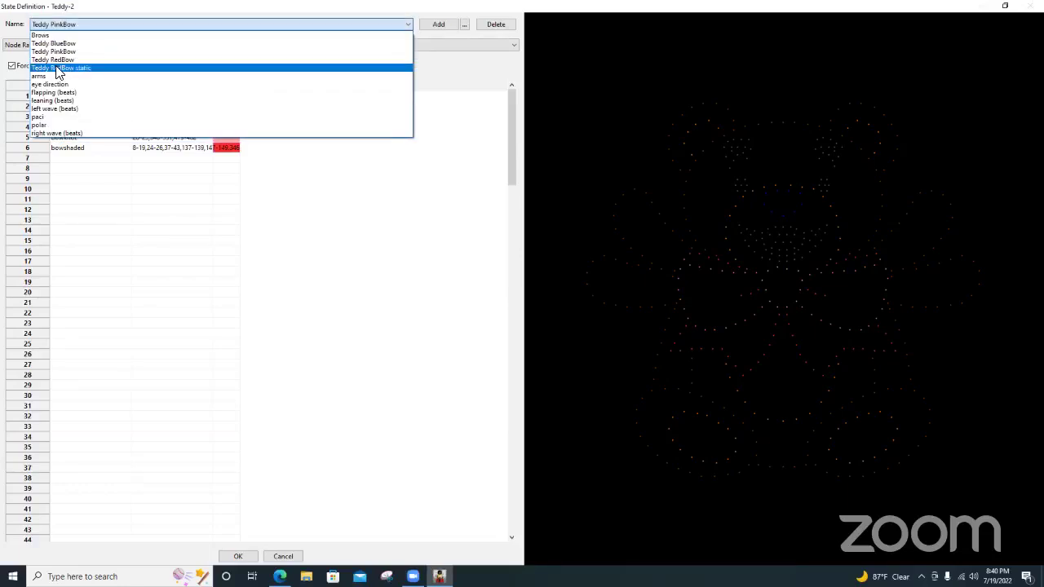
{"action": "left_click", "coordinate": [41, 125]}
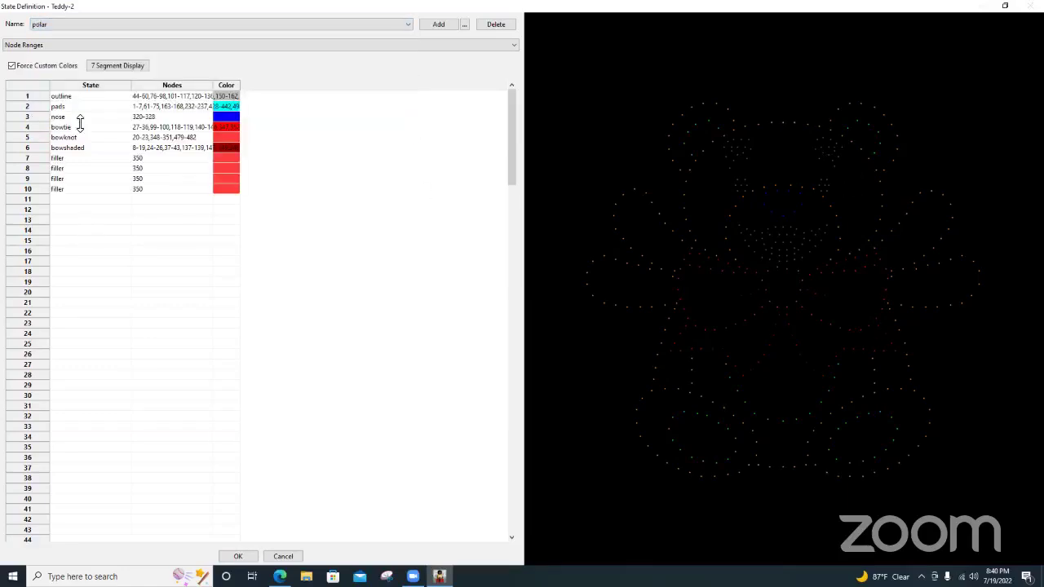
- Preview the paci state definition, check the list of definitions again, and close the state definitions without changes
{"action": "left_click", "coordinate": [67, 30]}
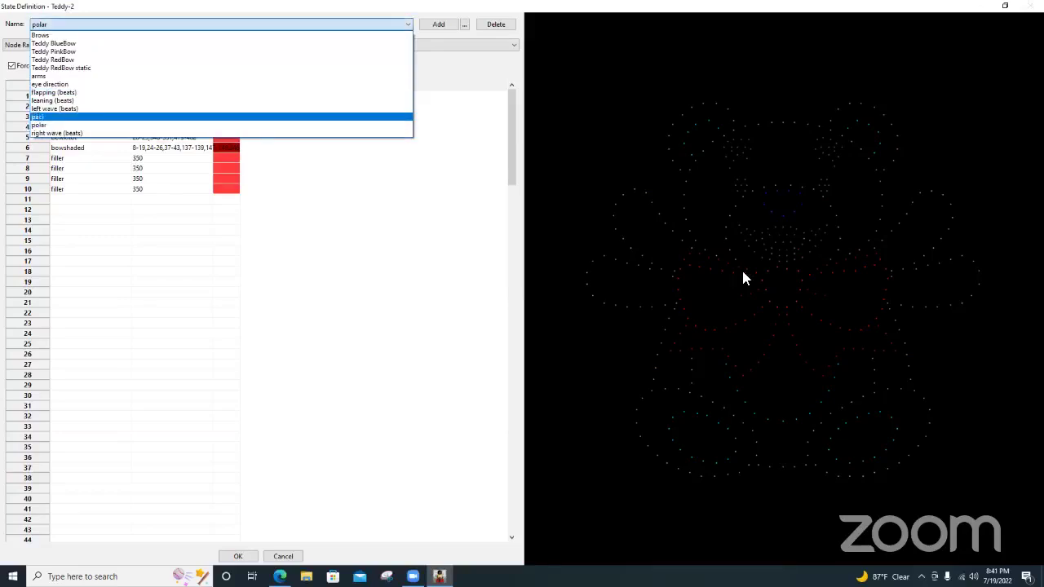
{"action": "left_click", "coordinate": [41, 116]}
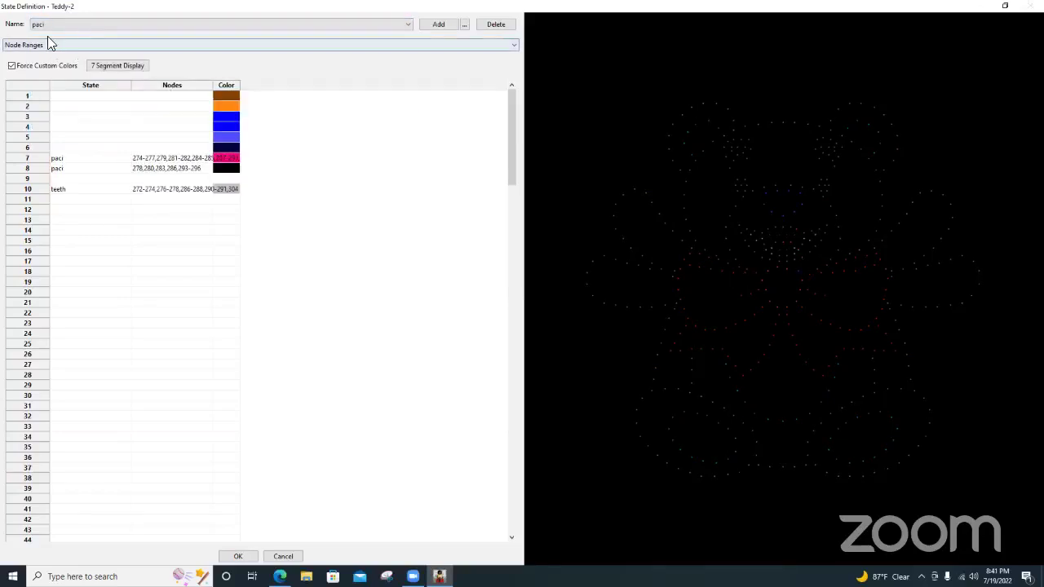
{"action": "left_click", "coordinate": [47, 29]}
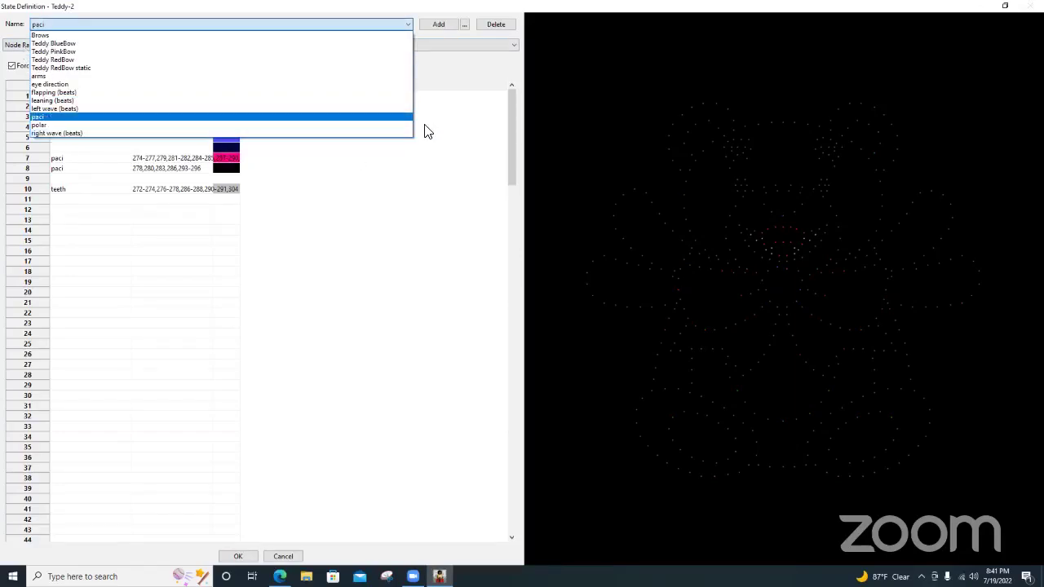
{"action": "left_click", "coordinate": [414, 17]}
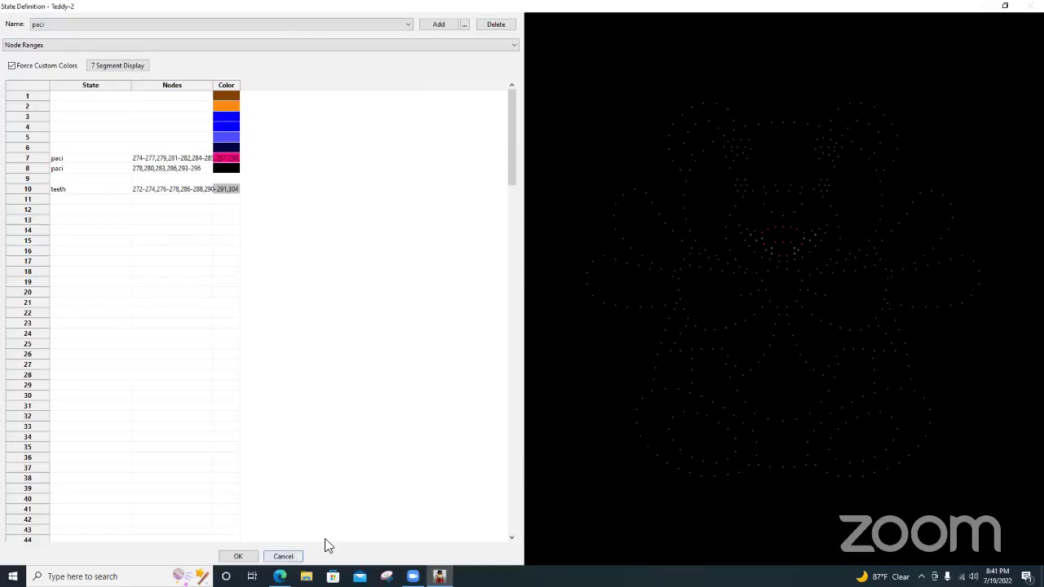
{"action": "key", "text": "Escape"}
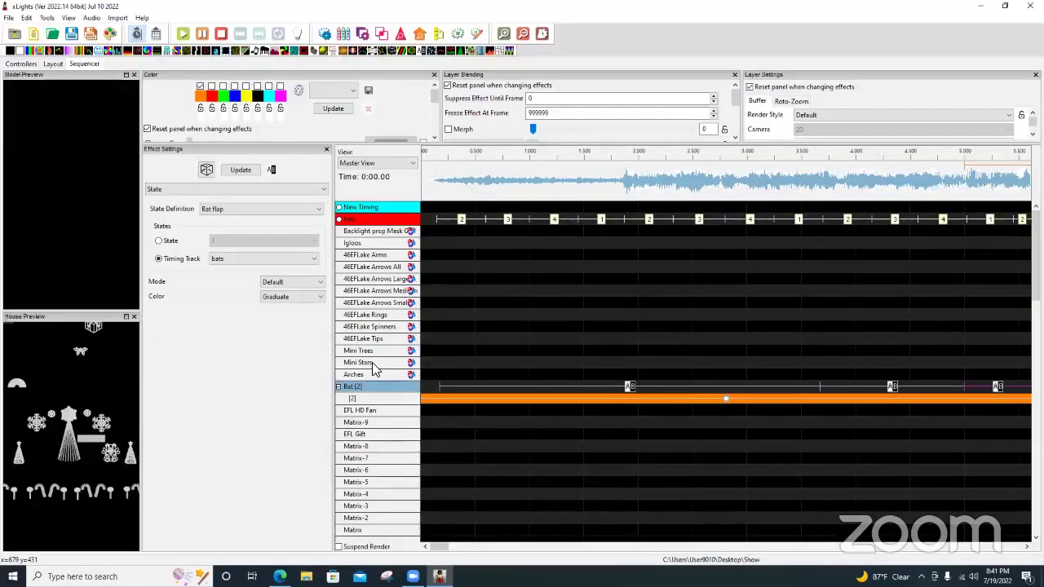
- Add a Faces effect to Teddy-2 over the sequence's first second and keep its phoneme at AI
{"action": "scroll", "coordinate": [374, 367], "scroll_direction": "down", "scroll_amount": 10}
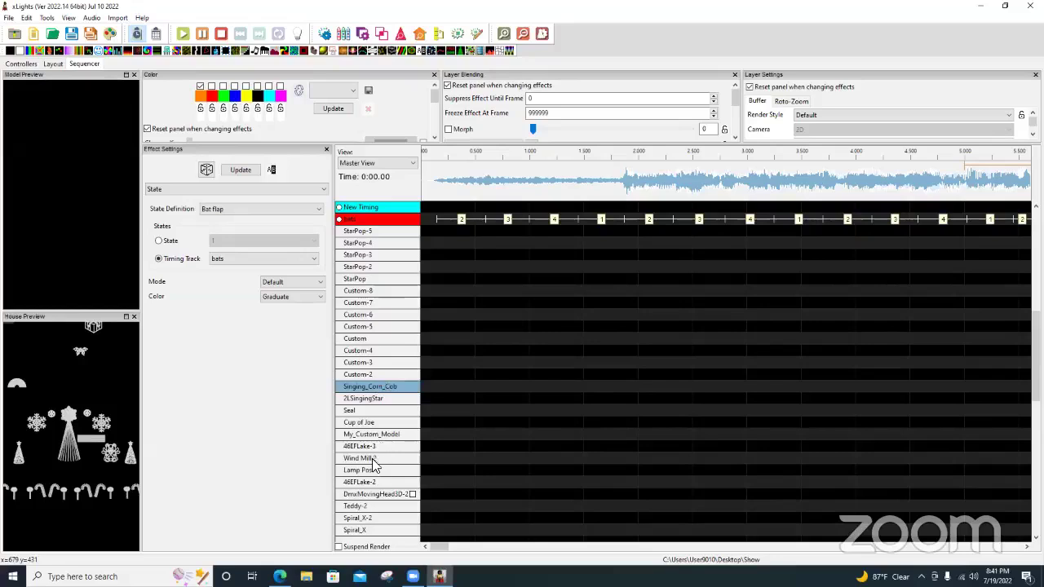
{"action": "left_click", "coordinate": [372, 468]}
{"action": "scroll", "coordinate": [372, 457], "scroll_direction": "down", "scroll_amount": 2}
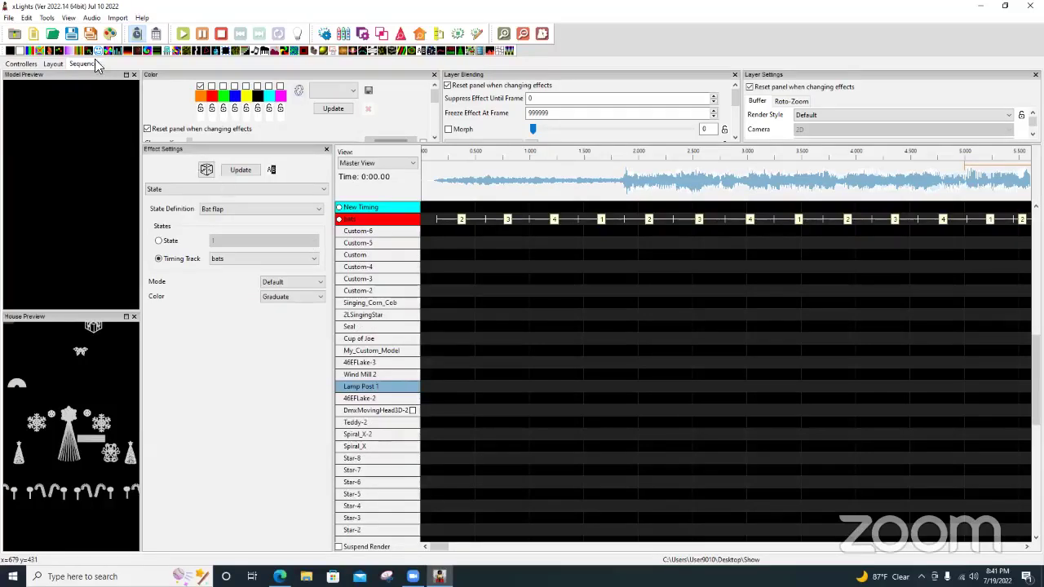
{"action": "left_click_drag", "start_coordinate": [96, 49], "coordinate": [433, 424]}
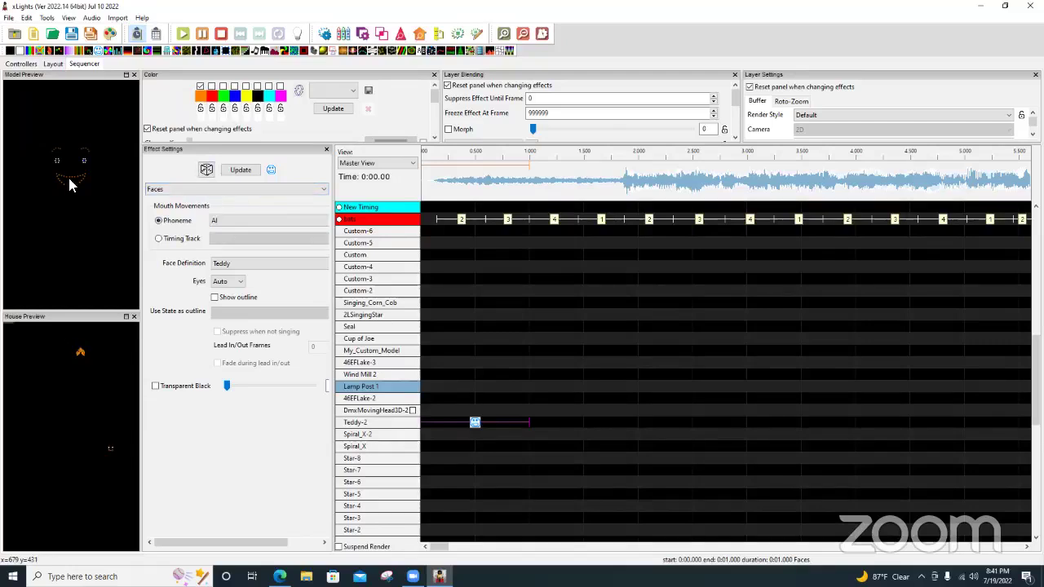
{"action": "left_click", "coordinate": [266, 221]}
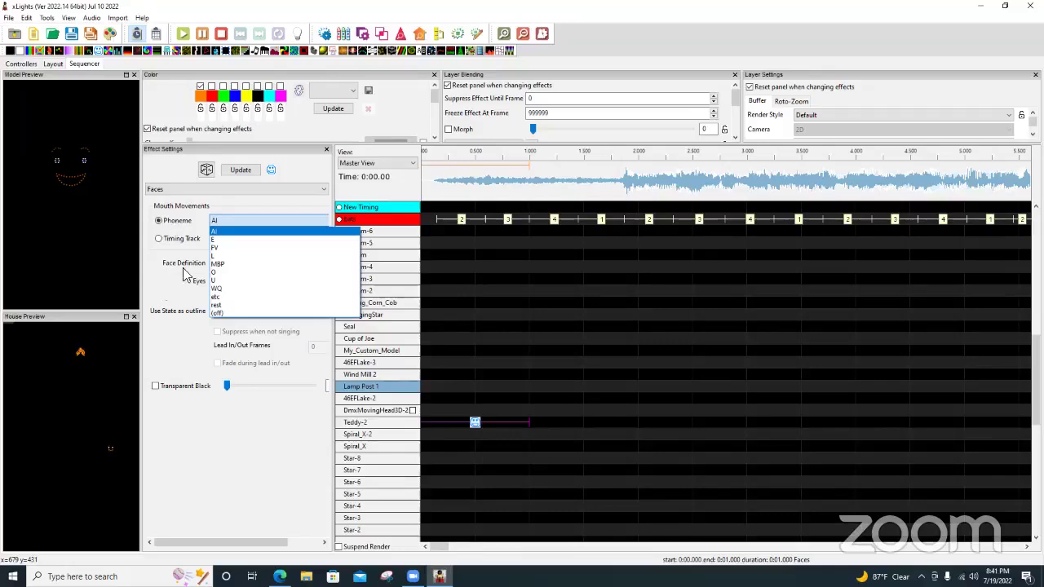
{"action": "left_click", "coordinate": [214, 232]}
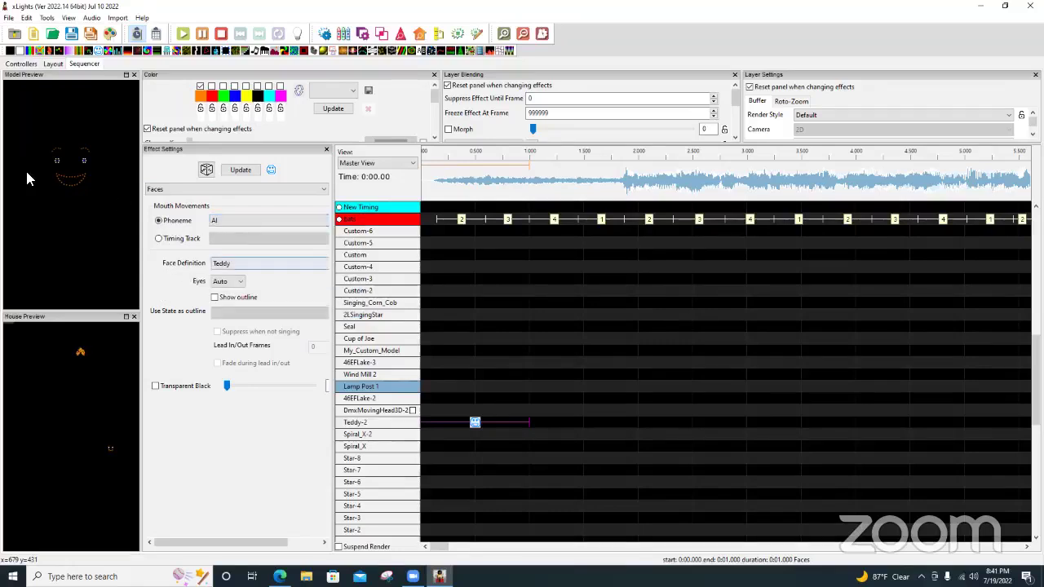
- Set the Faces effect to timing-track mouth movements and show the outline using the Teddy RedBow static state
{"action": "left_click", "coordinate": [159, 238]}
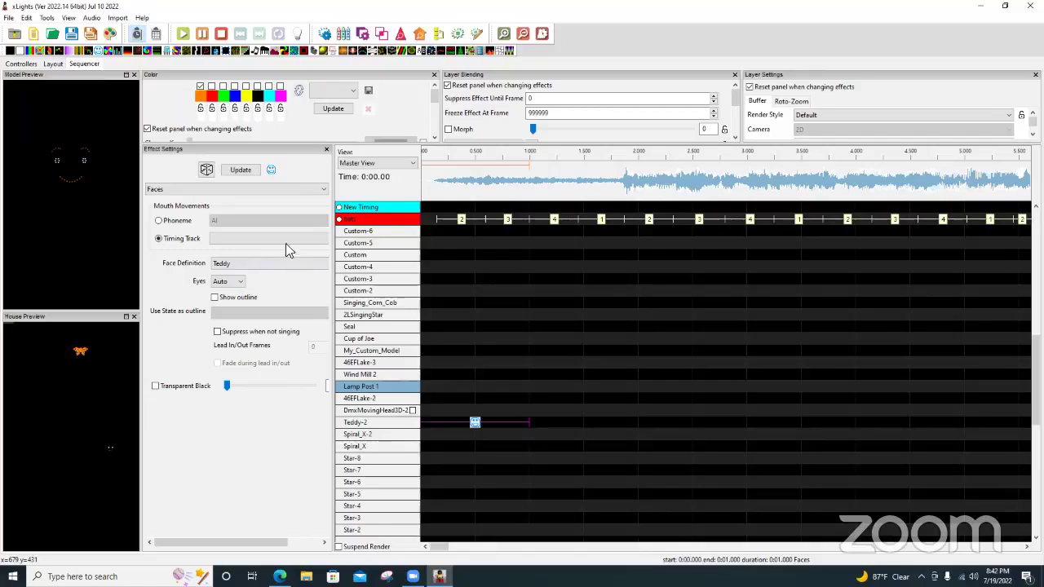
{"action": "left_click", "coordinate": [216, 297]}
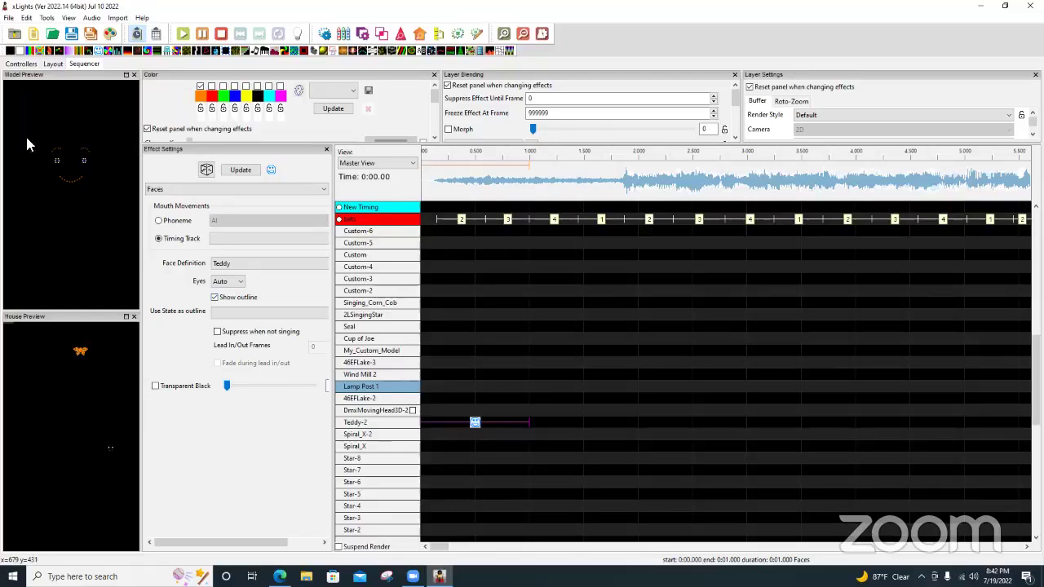
{"action": "key", "text": "Tab"}
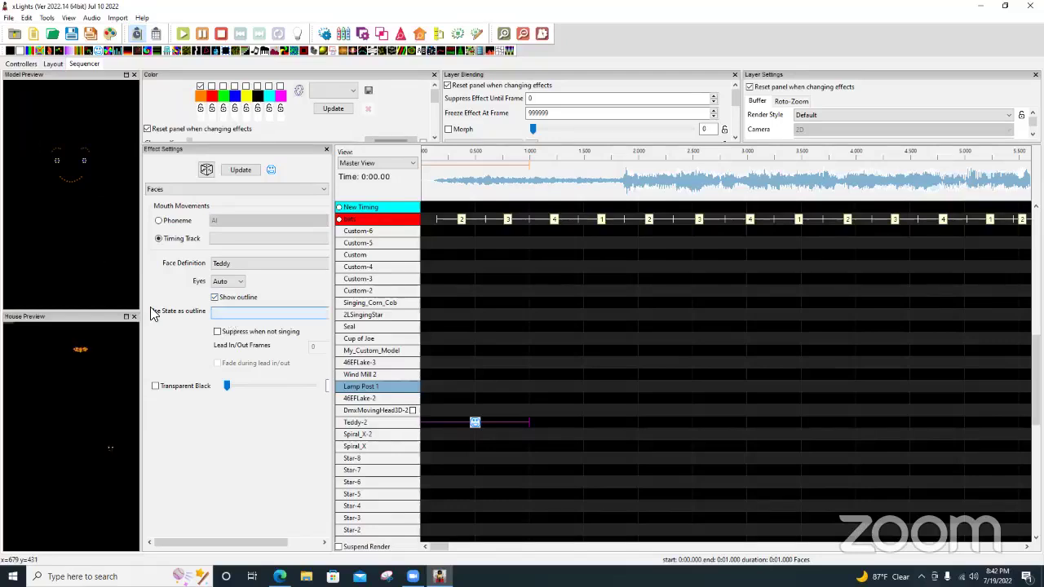
{"action": "left_click", "coordinate": [226, 315]}
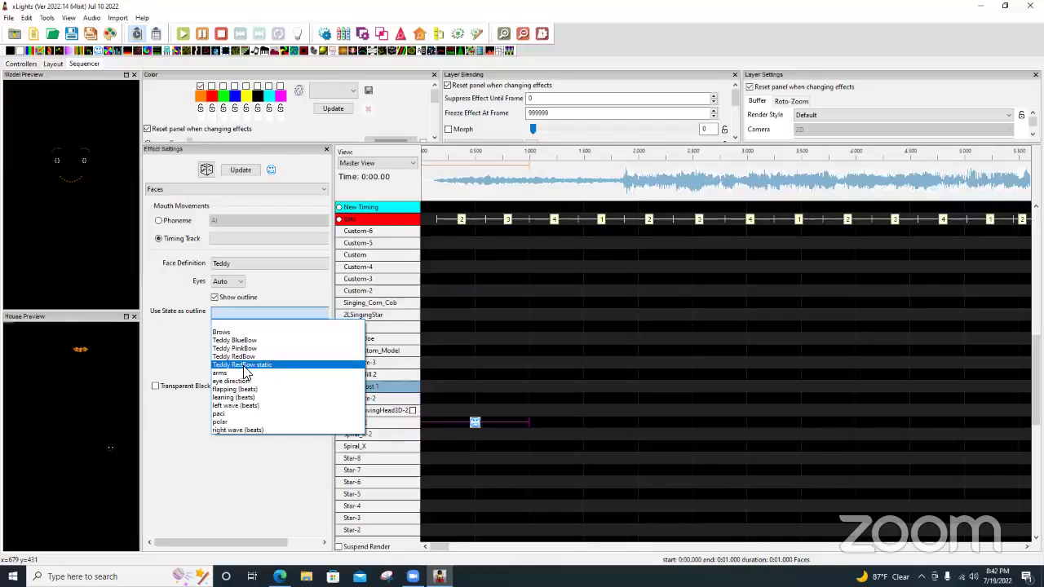
{"action": "left_click", "coordinate": [48, 269]}
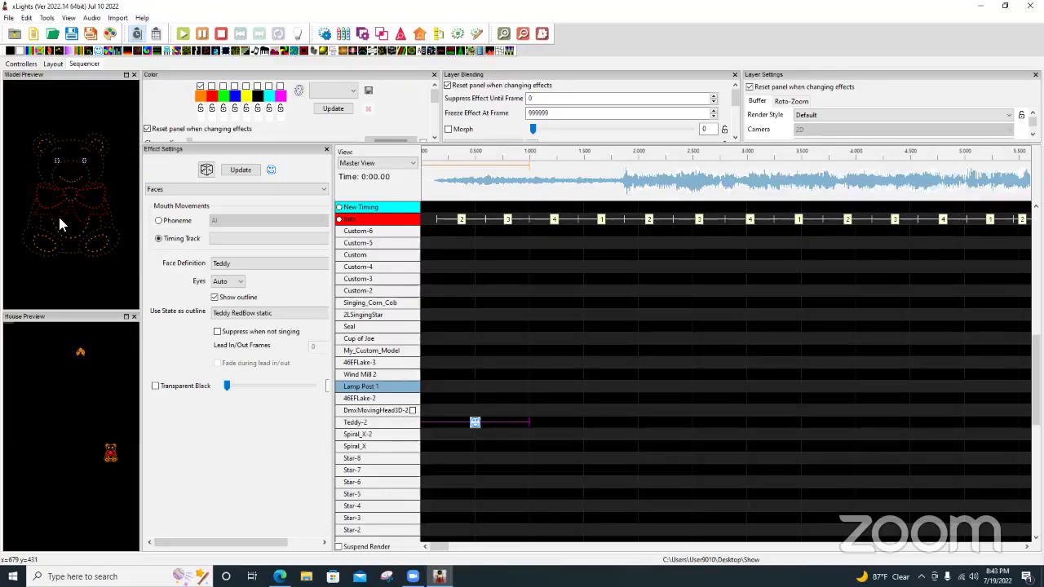
- Try Teddy BlueBow as the face outline, check the face definition and eye options, and return the outline to Teddy RedBow static
{"action": "left_click", "coordinate": [269, 313]}
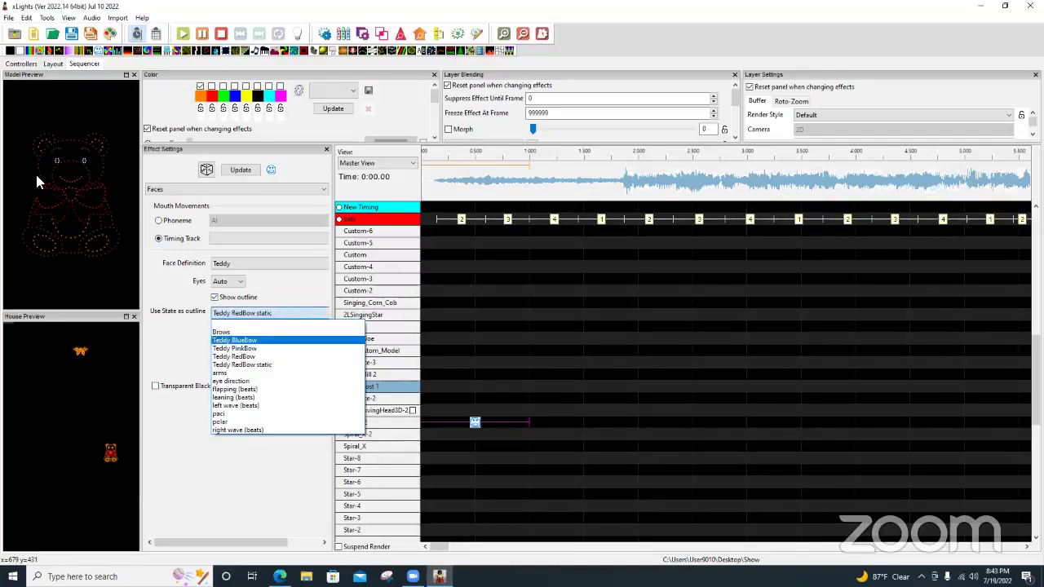
{"action": "key", "text": "Return"}
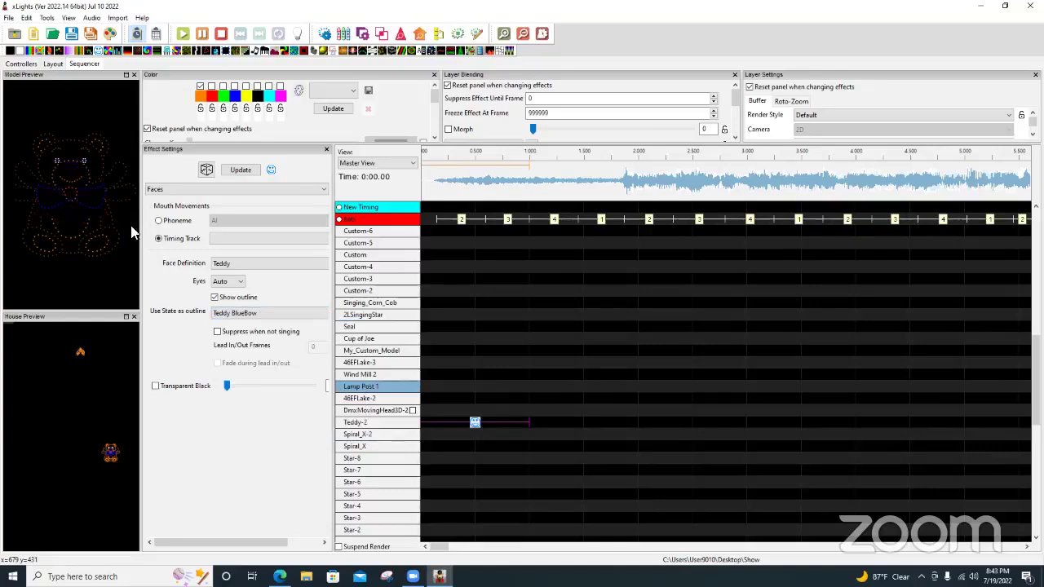
{"action": "left_click", "coordinate": [230, 264]}
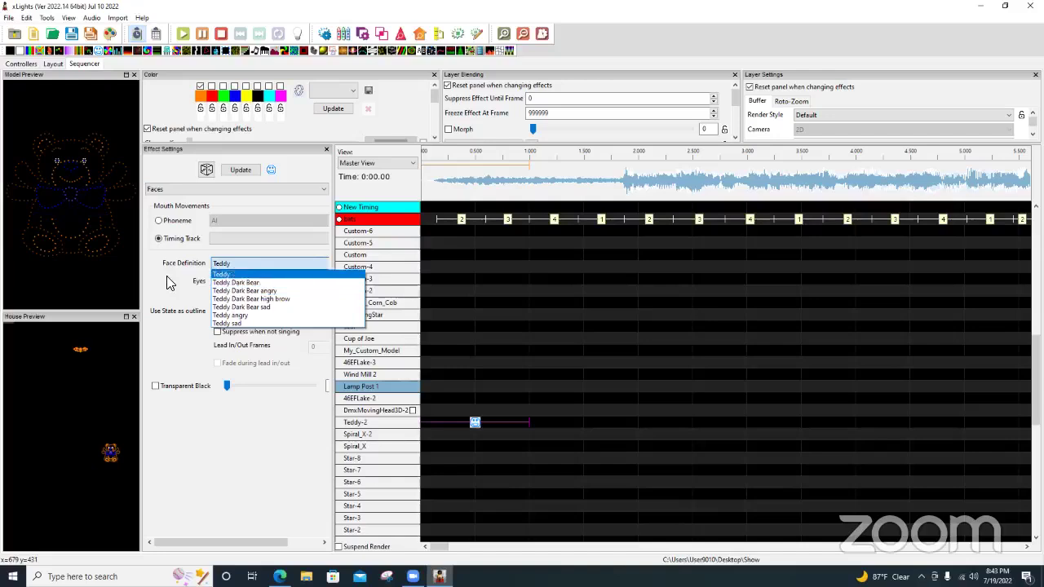
{"action": "left_click", "coordinate": [173, 284]}
{"action": "left_click", "coordinate": [239, 282]}
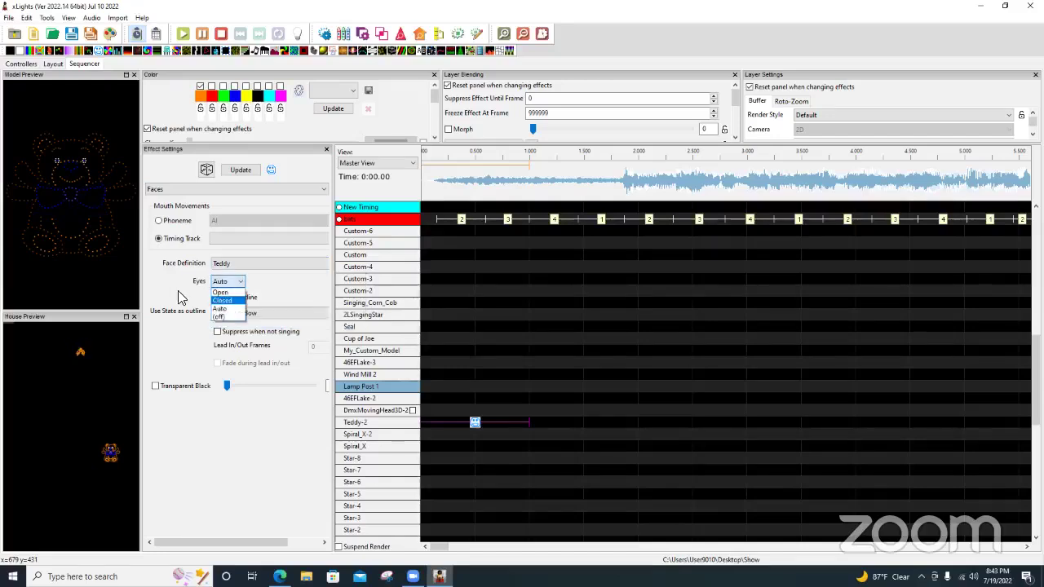
{"action": "left_click", "coordinate": [181, 298]}
{"action": "left_click", "coordinate": [245, 314]}
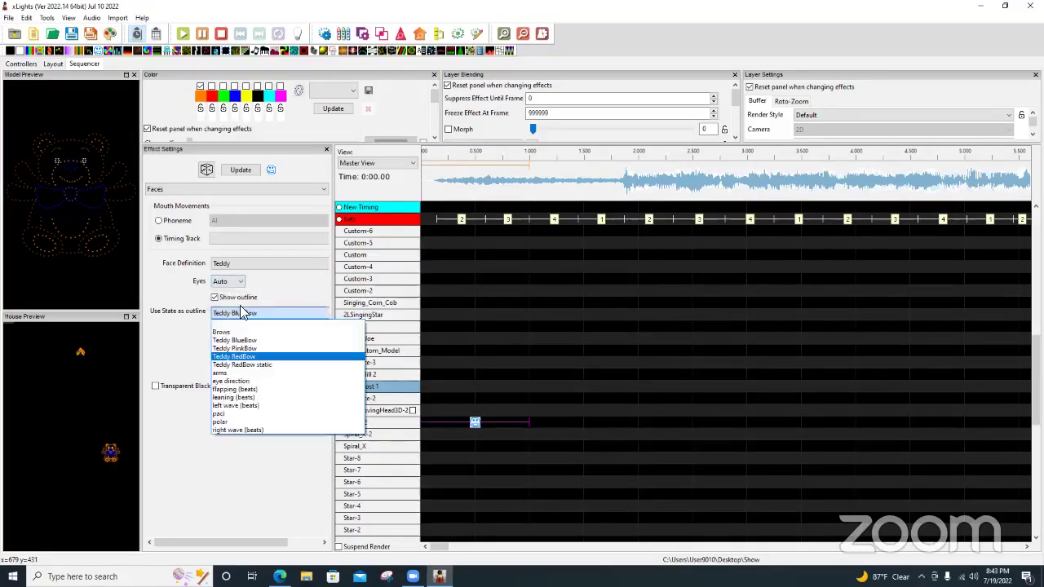
{"action": "left_click", "coordinate": [239, 365]}
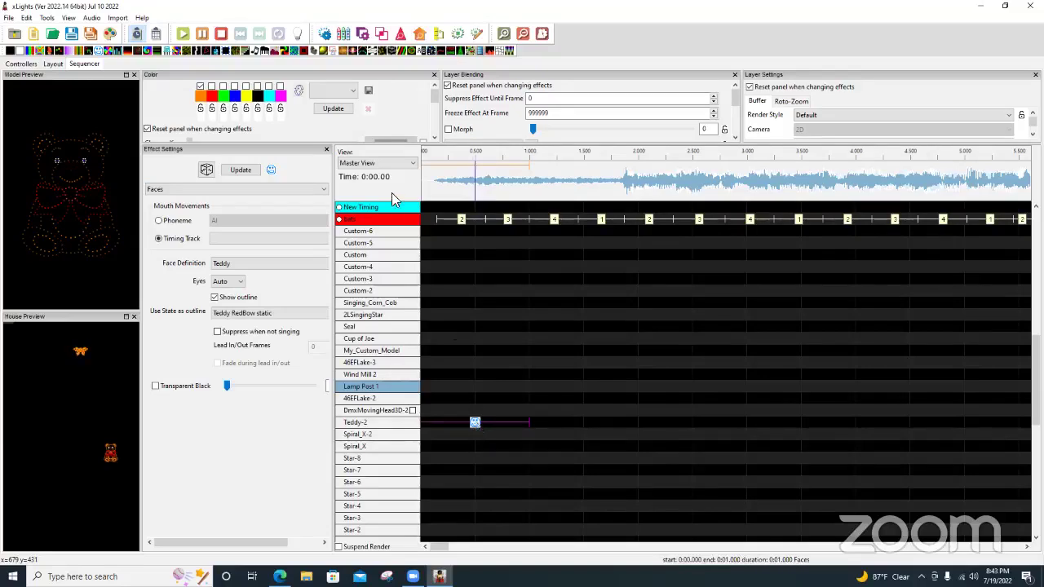
- Replace Teddy-2's Faces effect with a State effect over the first second, using the Teddy RedBow static definition
{"action": "key", "text": "Delete"}
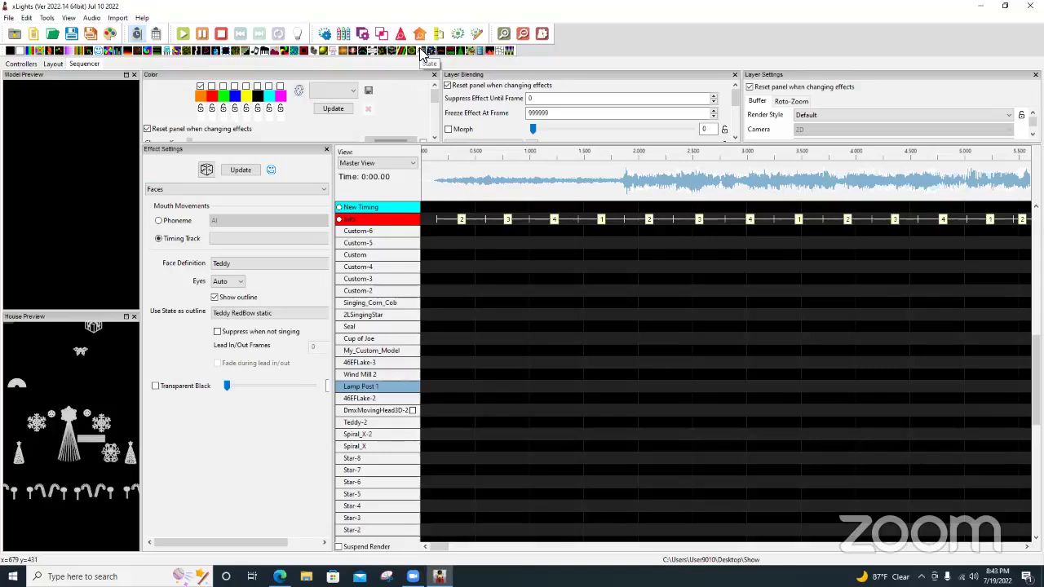
{"action": "left_click_drag", "start_coordinate": [424, 54], "coordinate": [461, 432]}
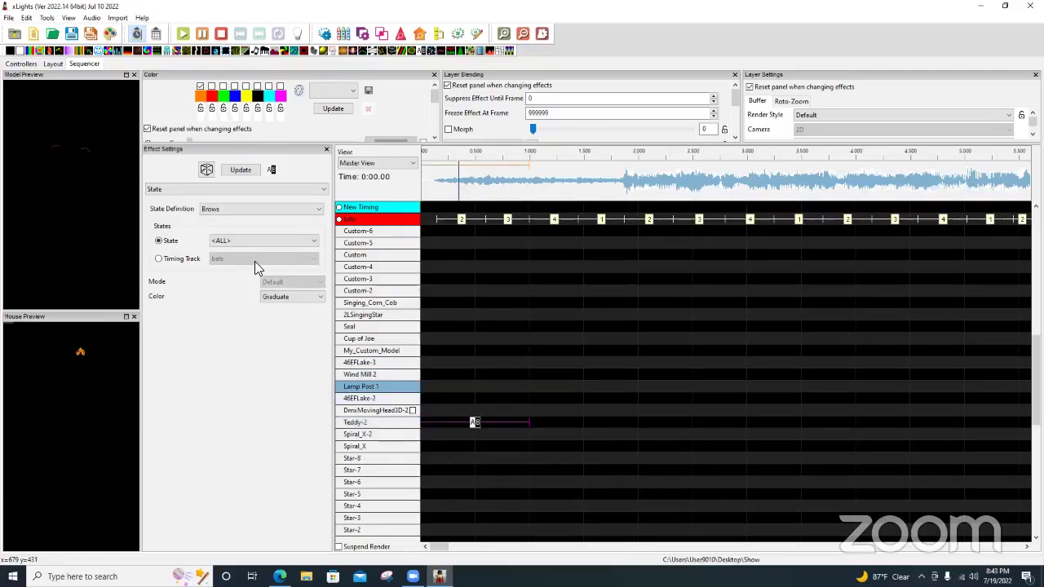
{"action": "left_click", "coordinate": [225, 210]}
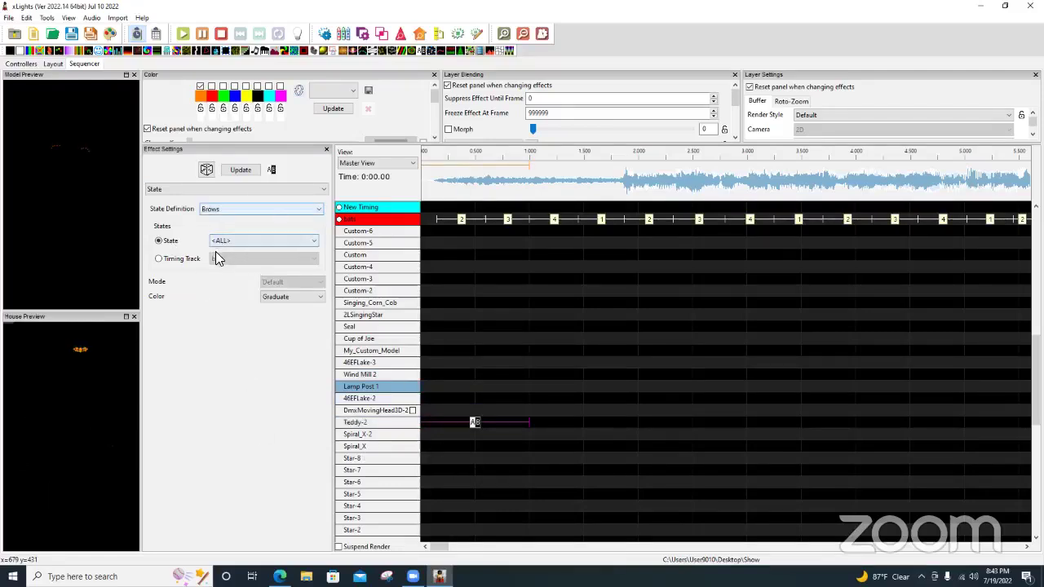
{"action": "left_click", "coordinate": [245, 209]}
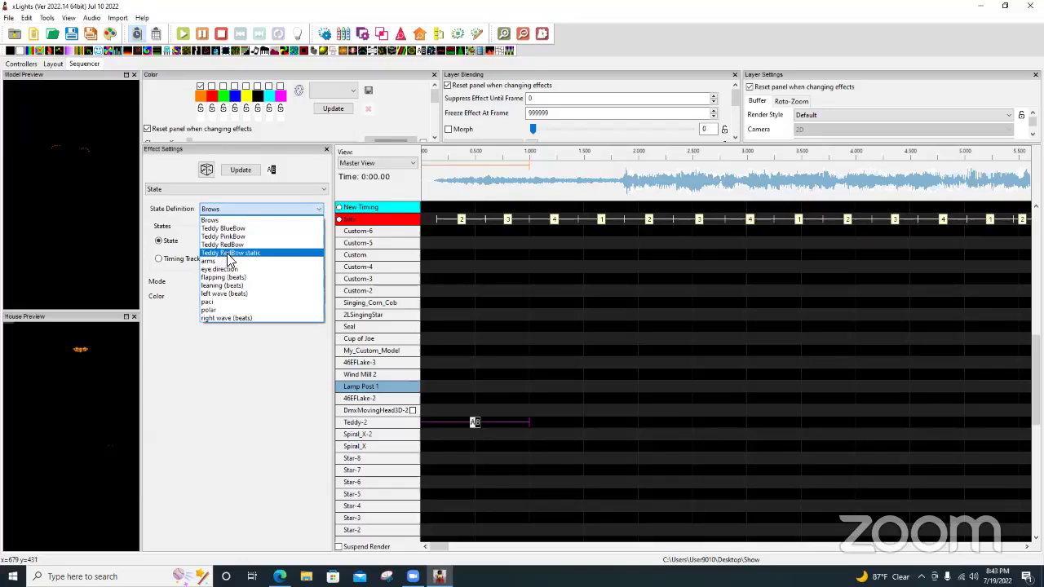
{"action": "left_click", "coordinate": [231, 254]}
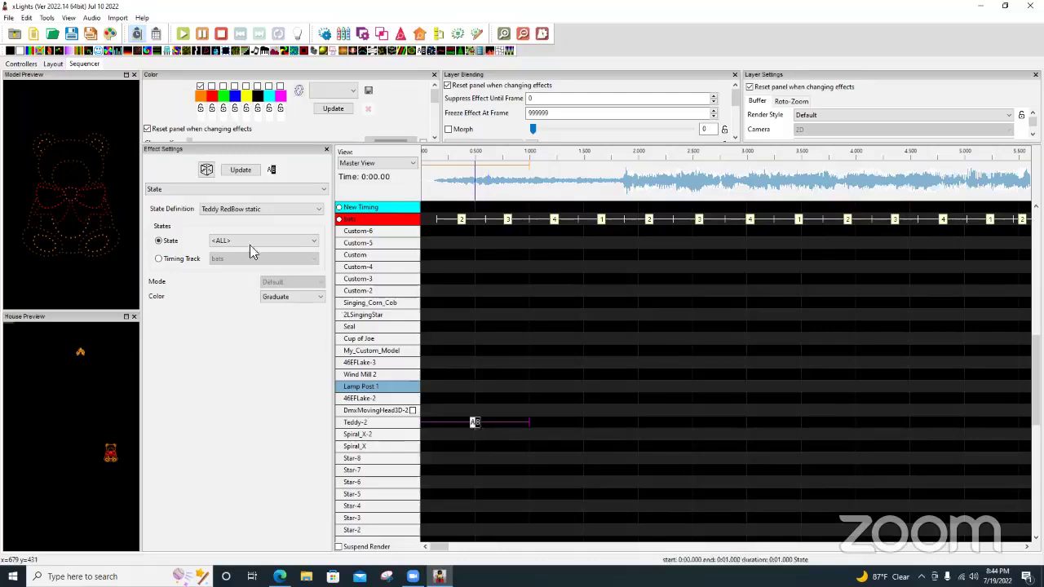
- Preview the outline state alone on Teddy-2's State effect, and switch the effect to the filler state
{"action": "left_click", "coordinate": [221, 243]}
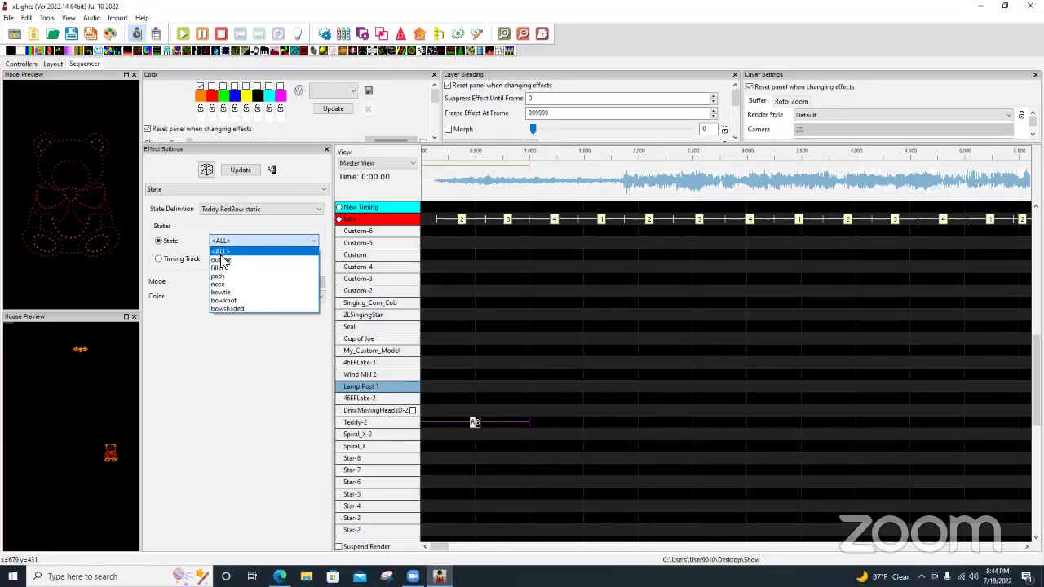
{"action": "left_click", "coordinate": [220, 259]}
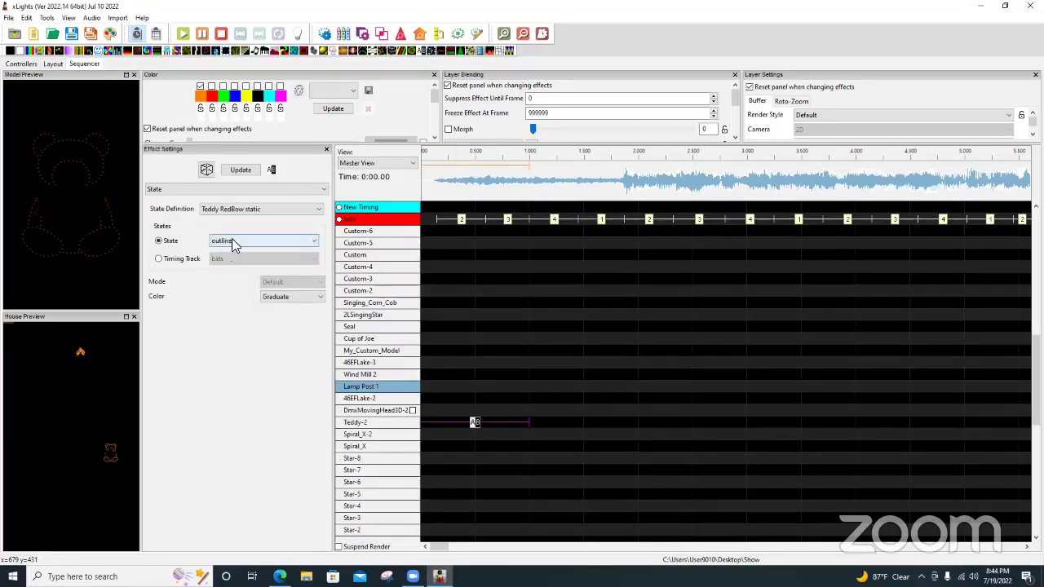
{"action": "left_click", "coordinate": [233, 243]}
{"action": "left_click", "coordinate": [221, 274]}
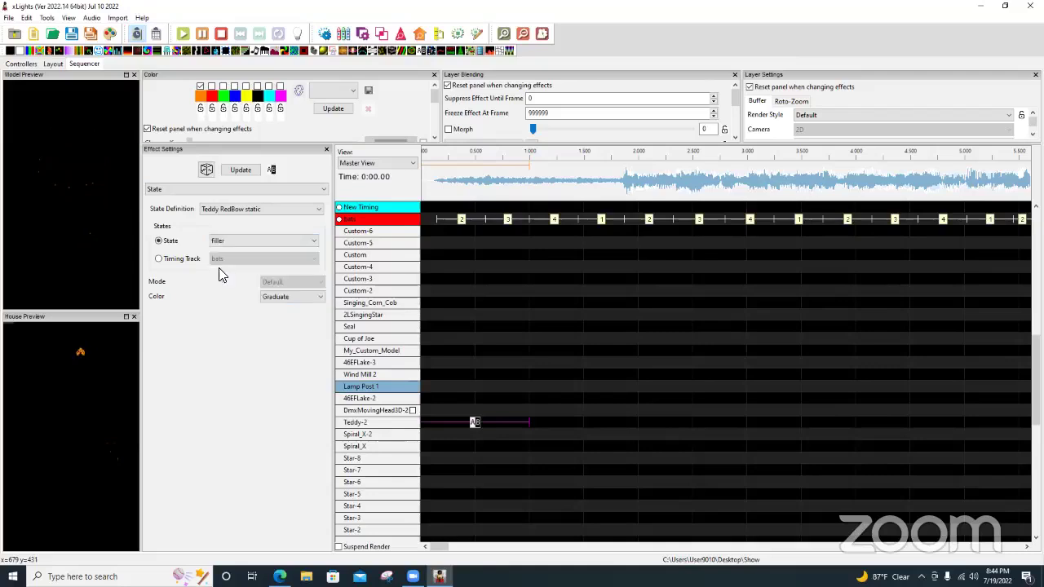
- Preview the pads state on Teddy-2's State effect, and switch the effect to the nose state
{"action": "left_click", "coordinate": [221, 237]}
{"action": "left_click", "coordinate": [265, 278]}
{"action": "left_click", "coordinate": [245, 241]}
{"action": "left_click", "coordinate": [233, 284]}
{"action": "left_click", "coordinate": [232, 245]}
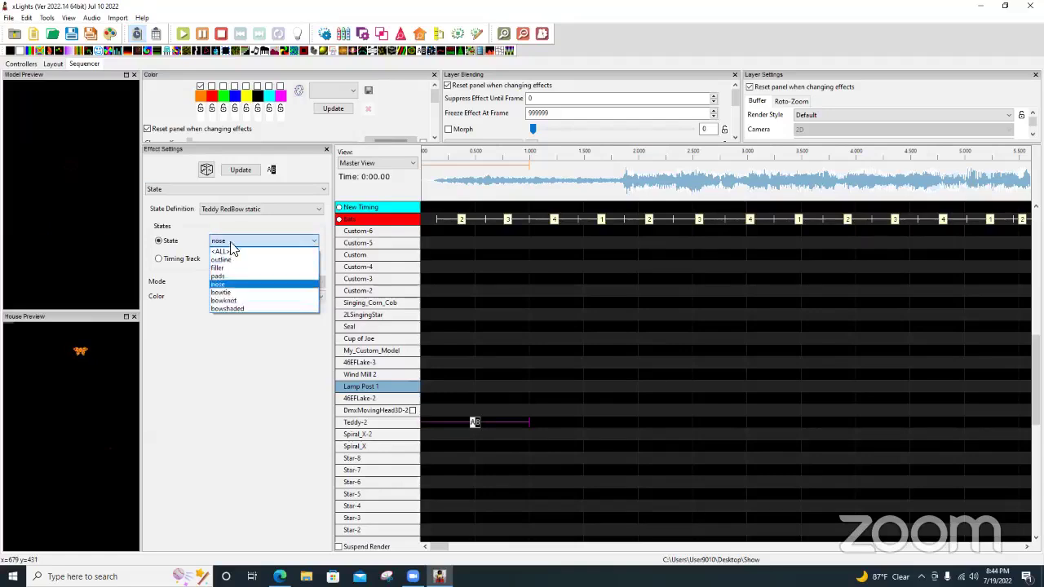
{"action": "left_click", "coordinate": [210, 244]}
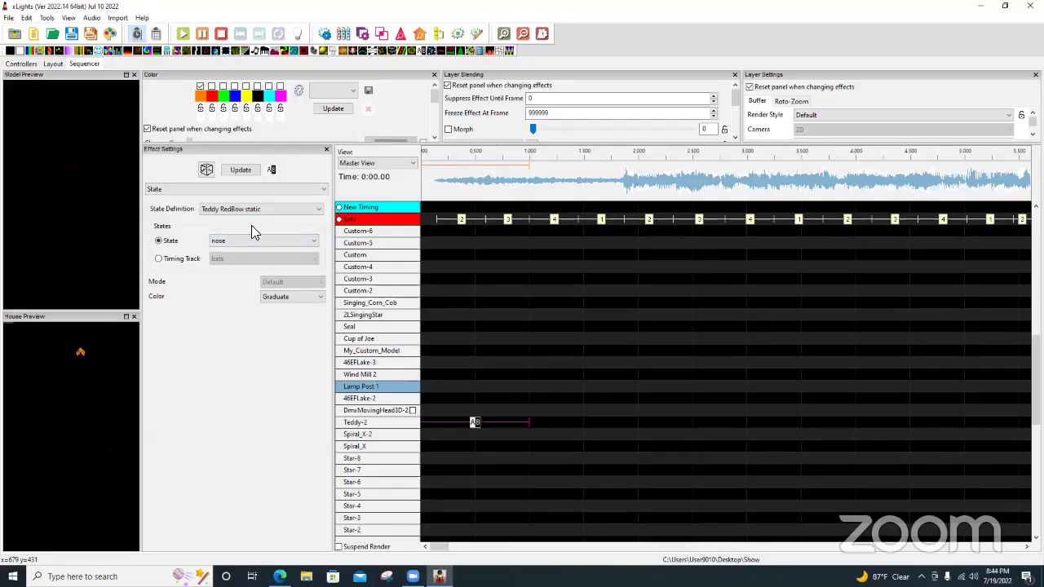
- Delete Teddy-2's State effect and place a Faces effect on 46EFLake-2 over about one second near the sequence start
{"action": "left_click", "coordinate": [474, 425]}
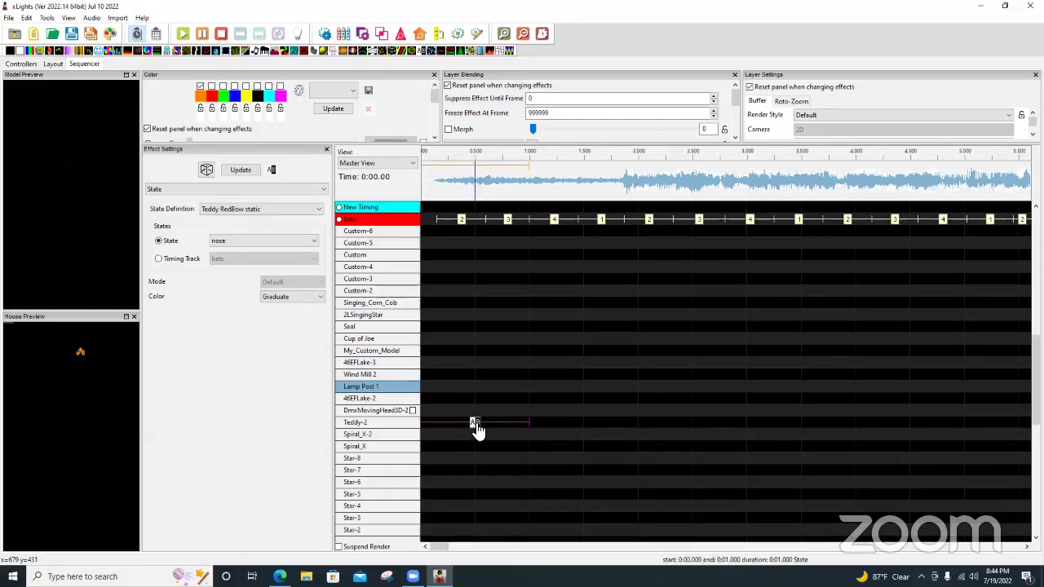
{"action": "key", "text": "Delete"}
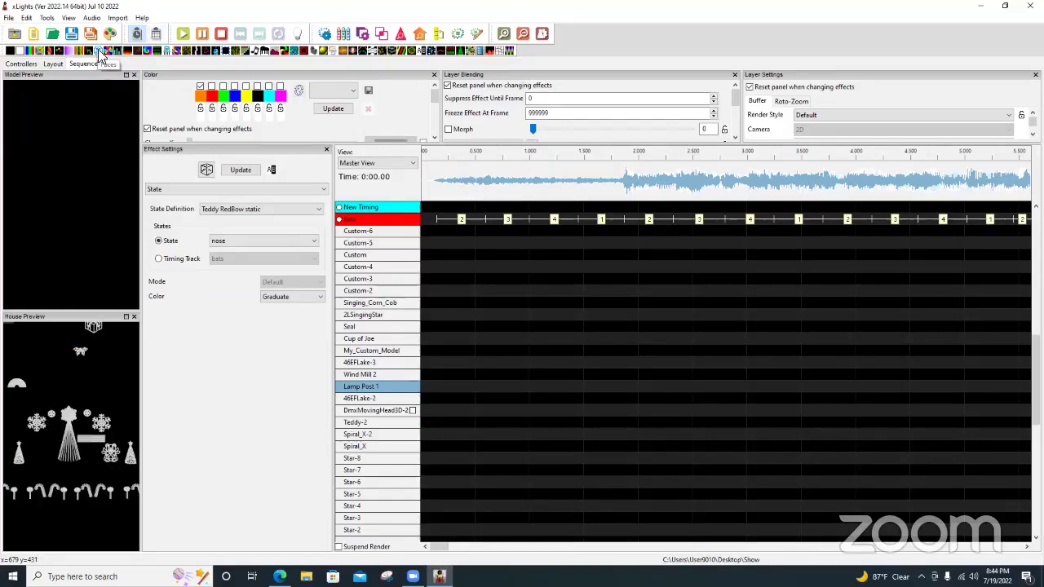
{"action": "left_click_drag", "start_coordinate": [98, 51], "coordinate": [462, 399]}
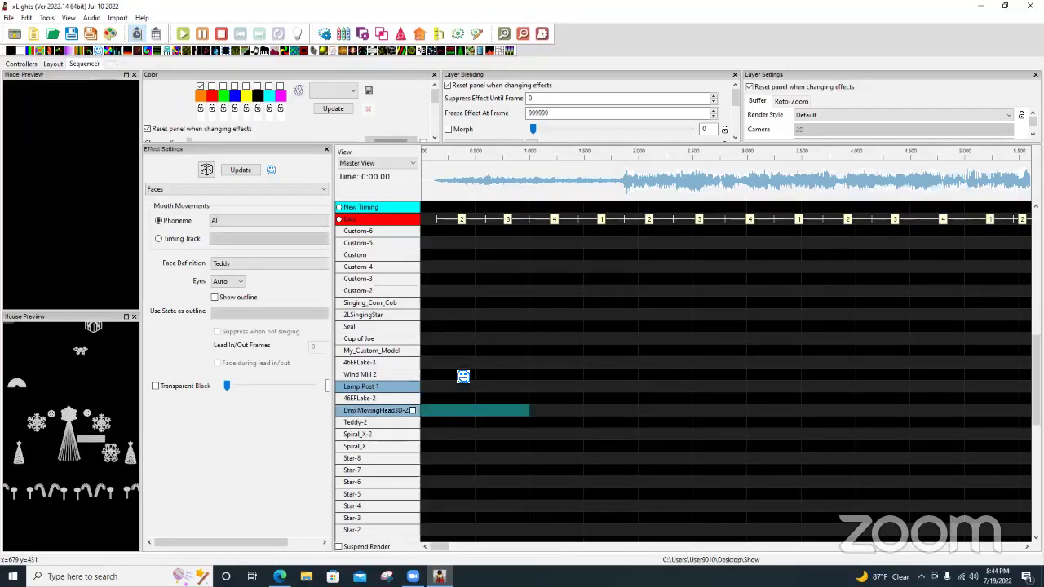
{"action": "left_click_drag", "start_coordinate": [473, 355], "coordinate": [473, 318]}
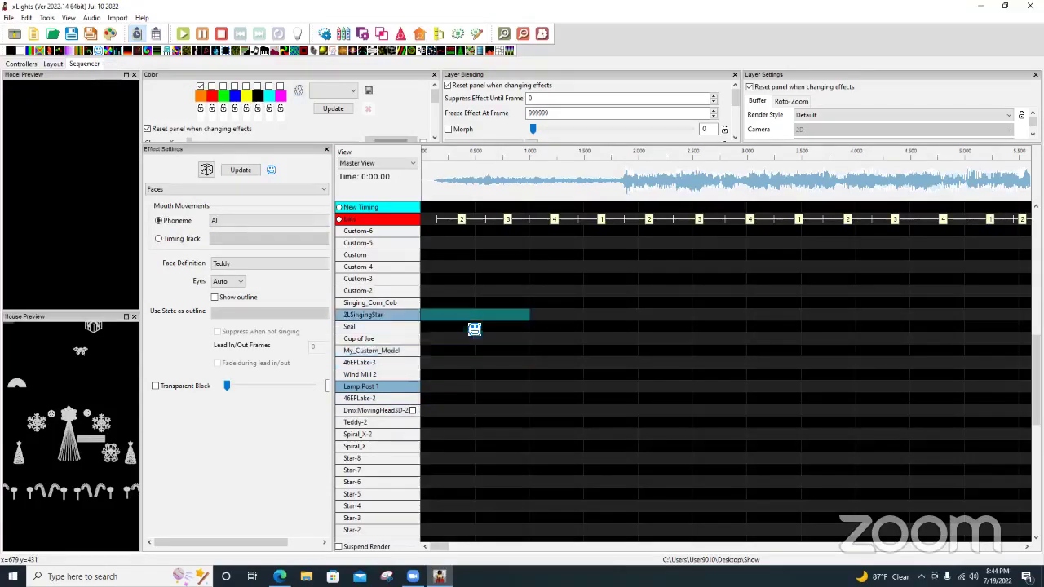
{"action": "key", "text": "ctrl+z"}
{"action": "left_click_drag", "start_coordinate": [473, 413], "coordinate": [497, 403]}
{"action": "left_click", "coordinate": [521, 361]}
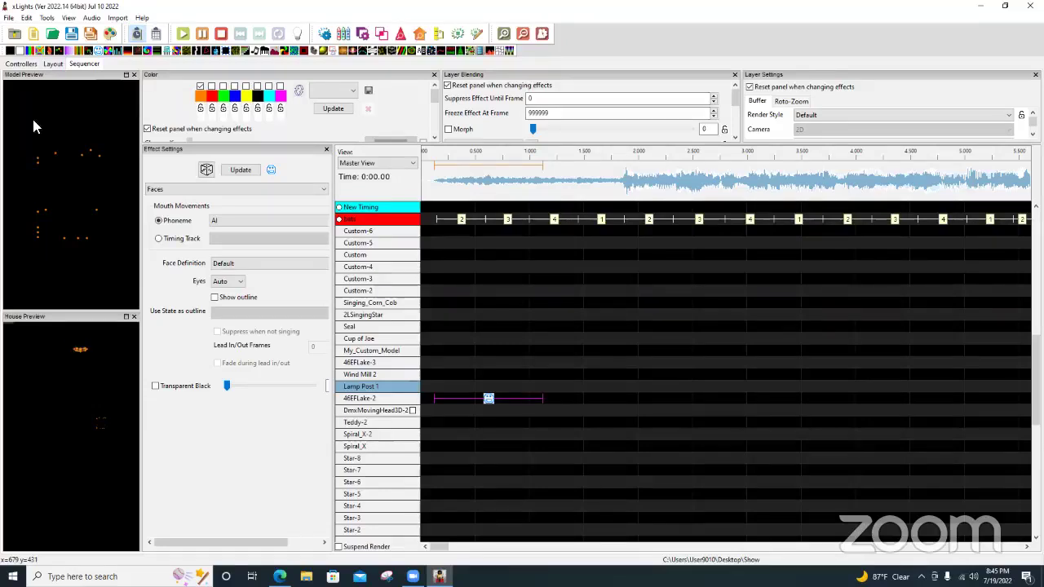
- Open the layout, browse the downloadable vendor models through the EFL Designs Christmas list, and close the library without choosing a model
{"action": "left_click", "coordinate": [52, 64]}
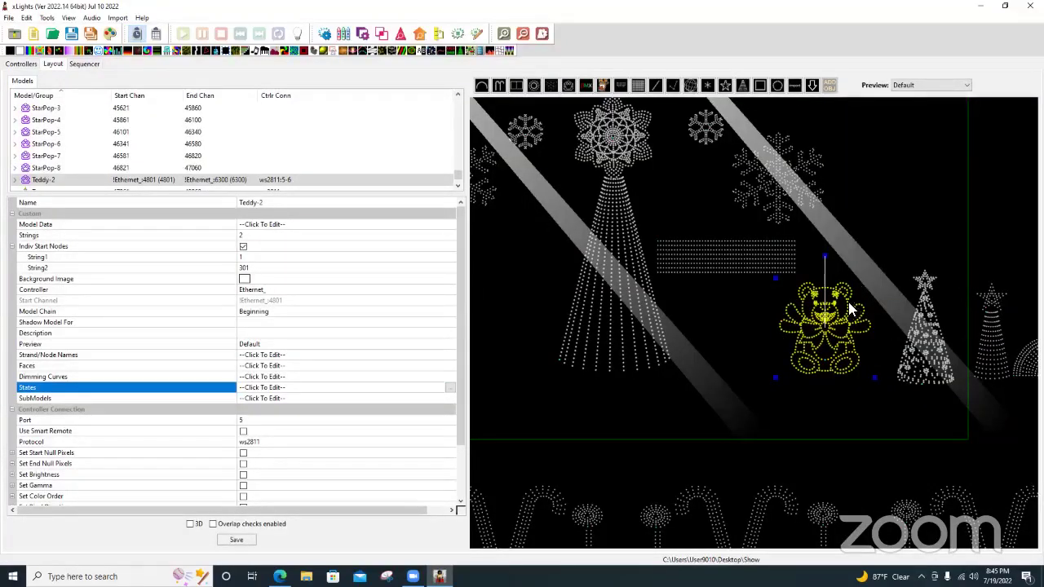
{"action": "scroll", "coordinate": [860, 290], "scroll_direction": "down", "scroll_amount": 3}
{"action": "scroll", "coordinate": [849, 302], "scroll_direction": "down", "scroll_amount": 1}
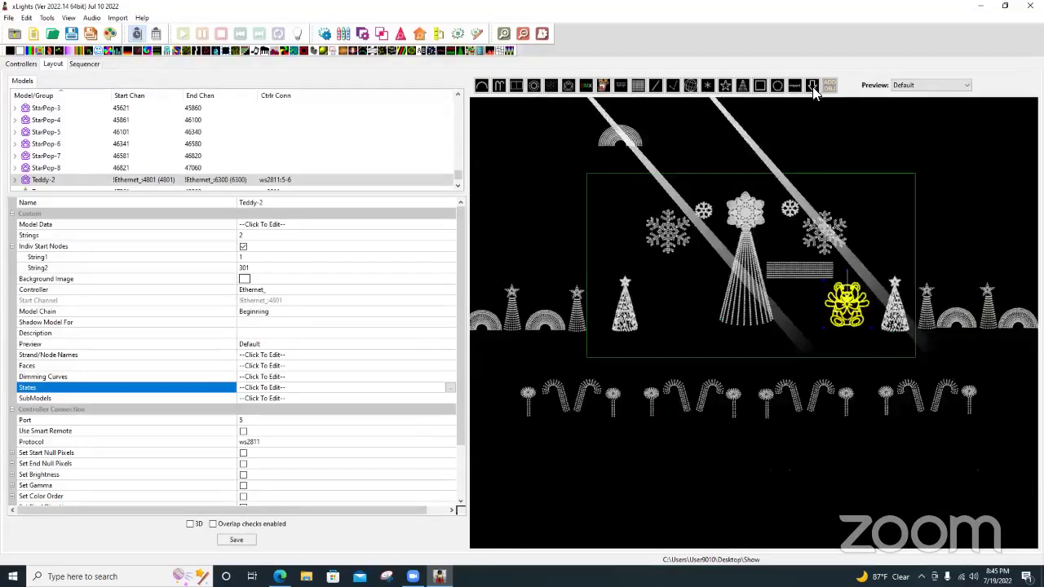
{"action": "left_click", "coordinate": [871, 131]}
{"action": "left_click", "coordinate": [970, 217]}
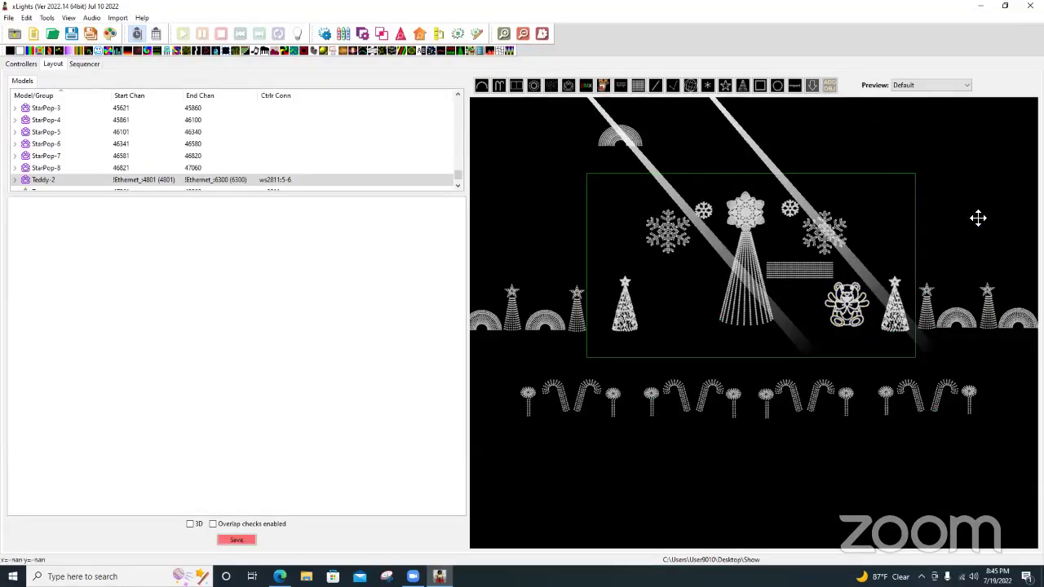
{"action": "left_click", "coordinate": [814, 87]}
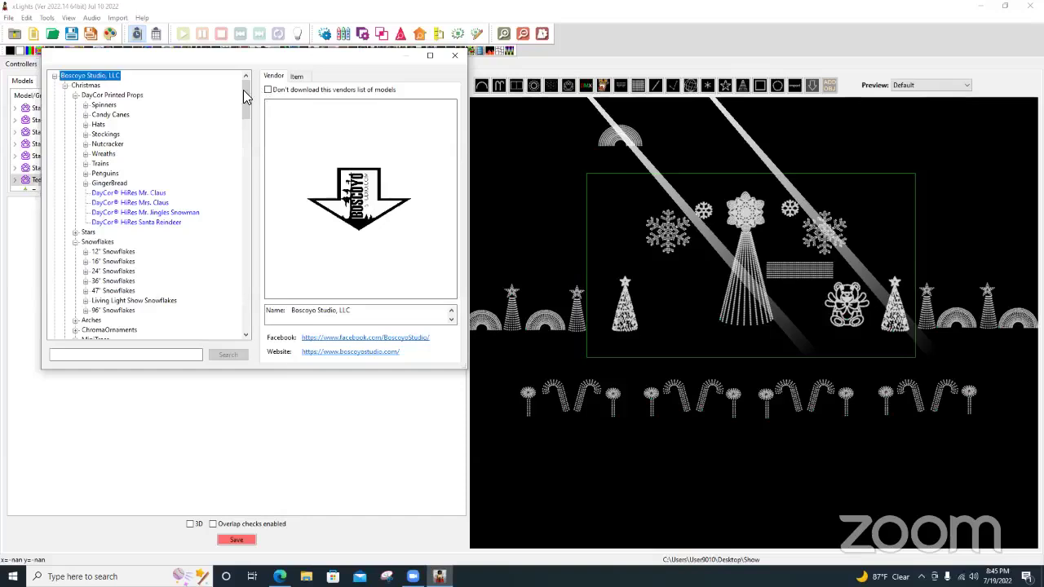
{"action": "left_click_drag", "start_coordinate": [243, 92], "coordinate": [245, 285]}
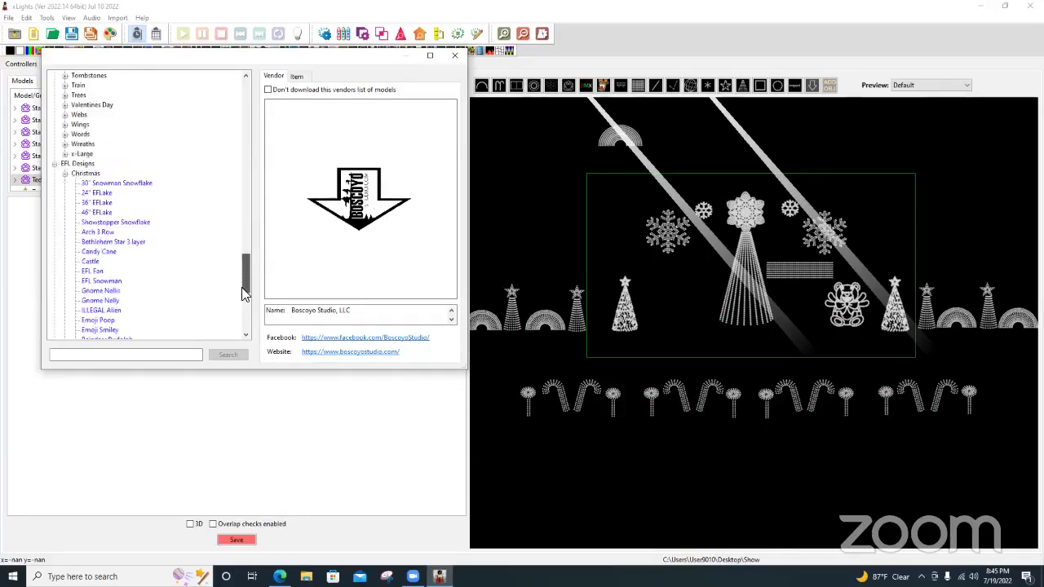
{"action": "scroll", "coordinate": [243, 281], "scroll_direction": "up", "scroll_amount": 2}
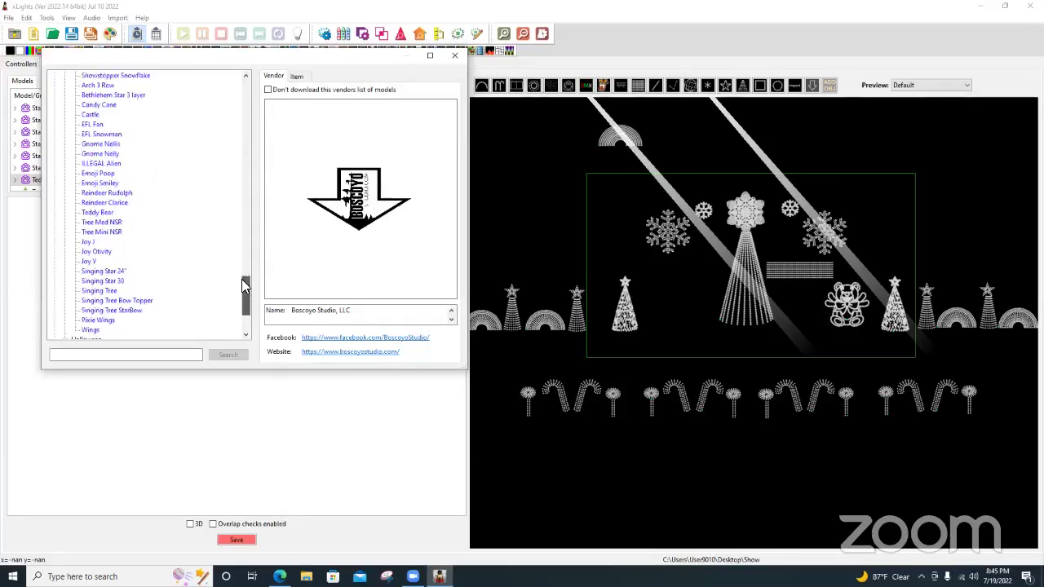
{"action": "left_click", "coordinate": [453, 62]}
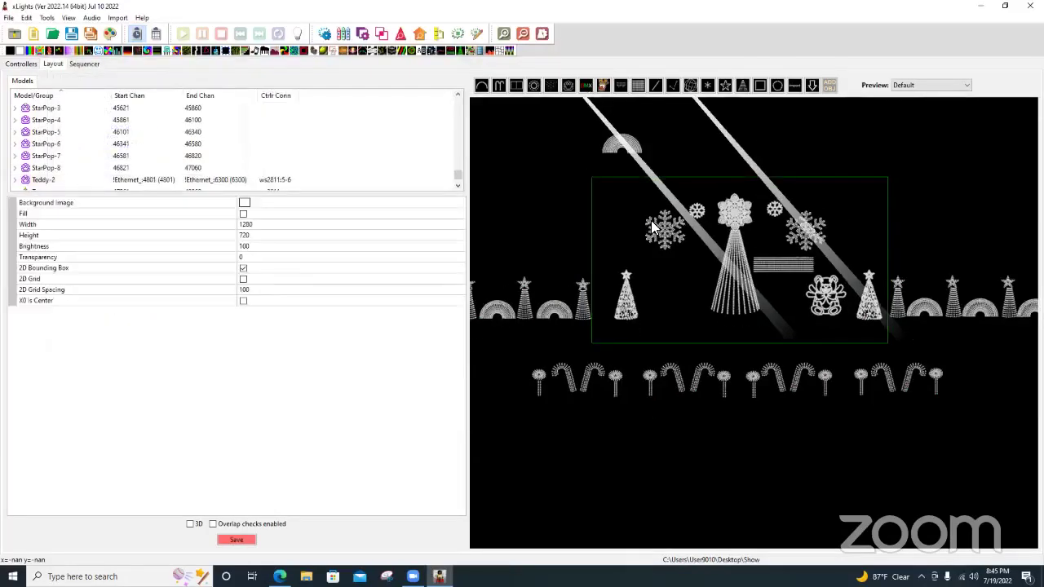
- Look over the whole layout, from the outlying props to the main display area
{"action": "scroll", "coordinate": [651, 220], "scroll_direction": "down", "scroll_amount": 2}
{"action": "scroll", "coordinate": [679, 148], "scroll_direction": "down", "scroll_amount": 2}
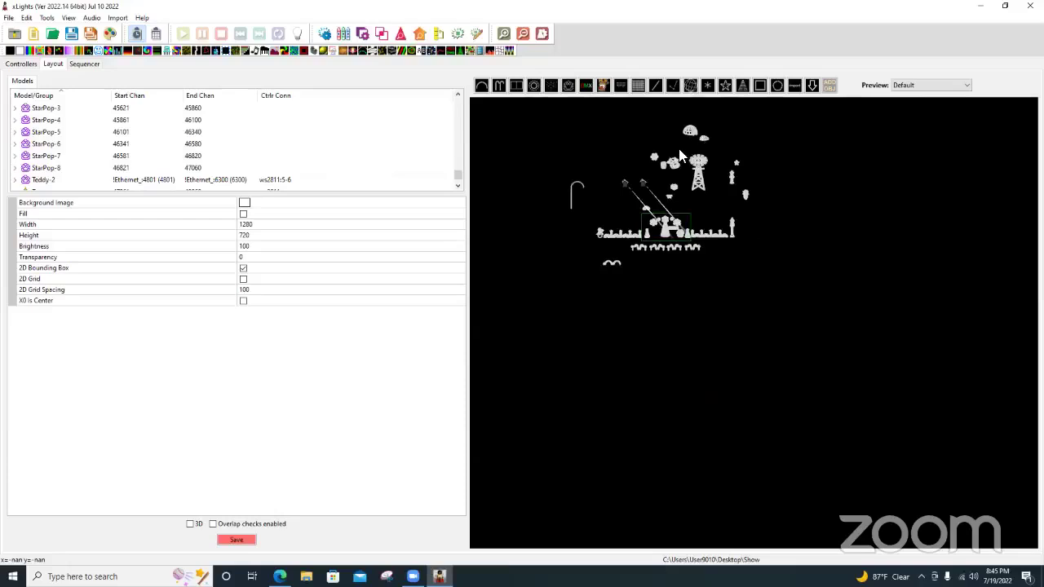
{"action": "scroll", "coordinate": [679, 148], "scroll_direction": "up", "scroll_amount": 4}
{"action": "scroll", "coordinate": [660, 195], "scroll_direction": "down", "scroll_amount": 2}
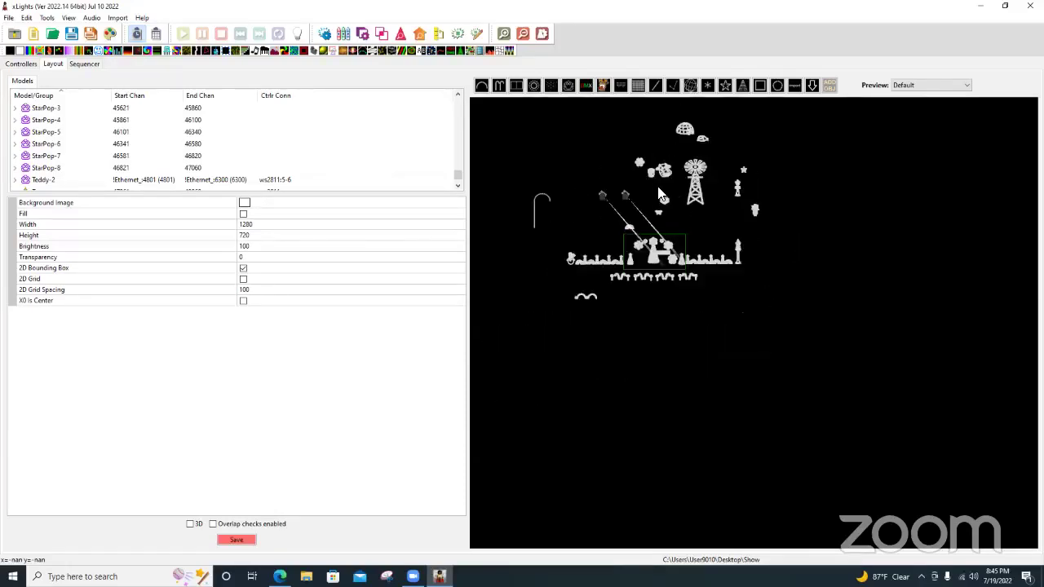
{"action": "scroll", "coordinate": [660, 194], "scroll_direction": "up", "scroll_amount": 4}
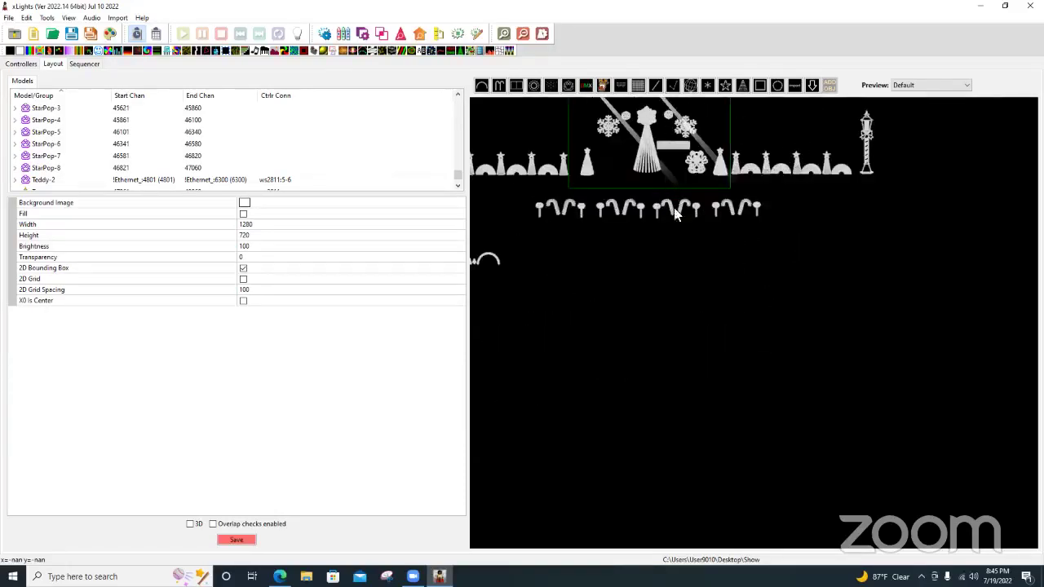
{"action": "scroll", "coordinate": [678, 296], "scroll_direction": "up", "scroll_amount": 3}
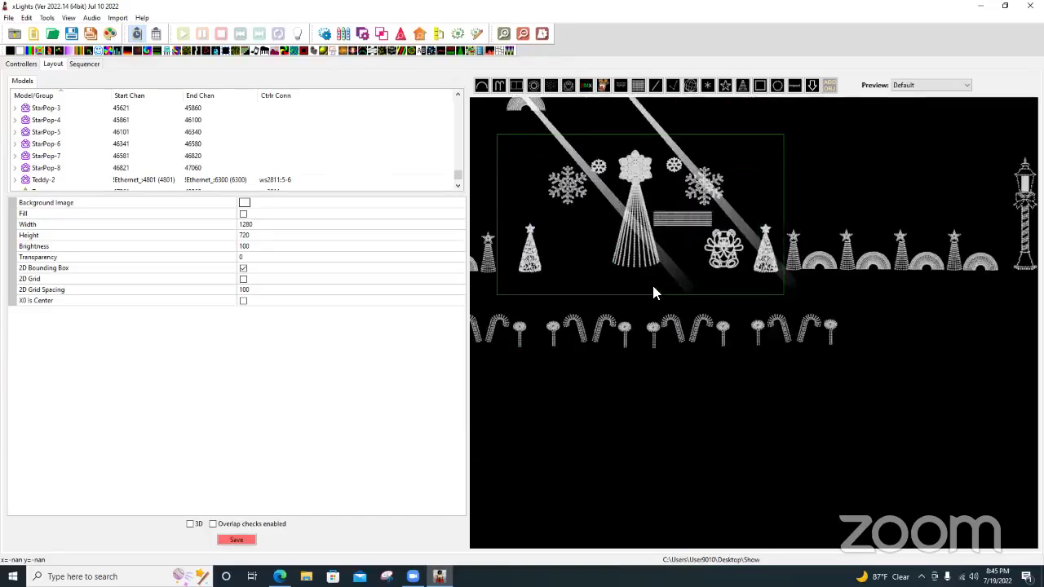
{"action": "scroll", "coordinate": [694, 282], "scroll_direction": "down", "scroll_amount": 2}
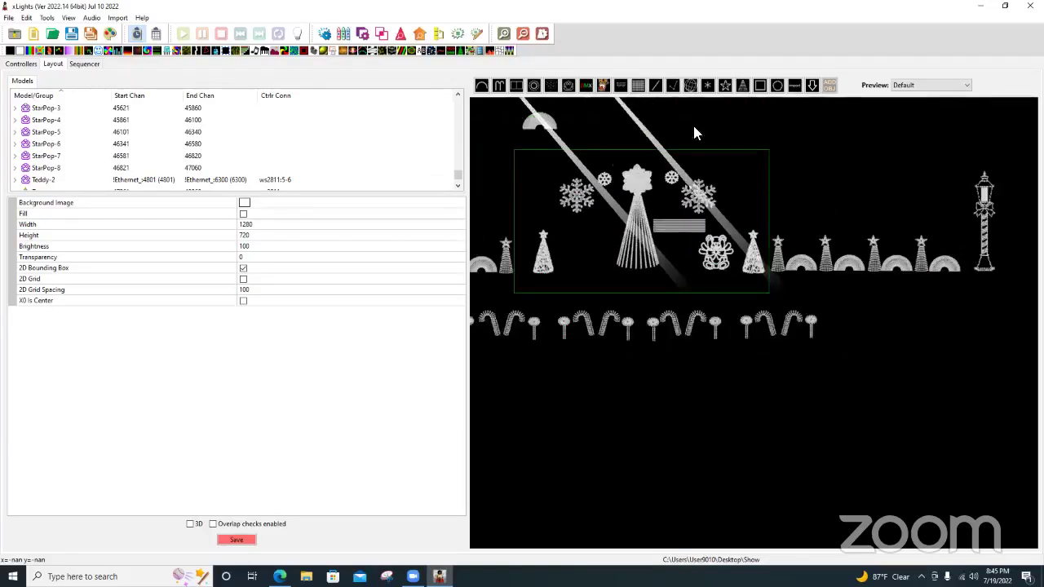